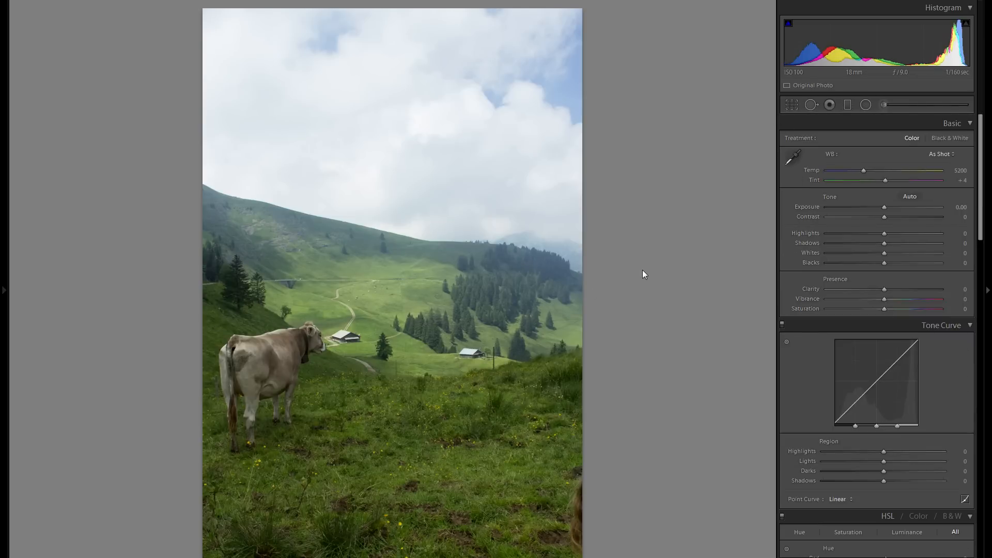
# Step: Heal away the brown object at the right edge of the grass with the Spot Removal brush in Heal mode
pyautogui.click(811, 106)
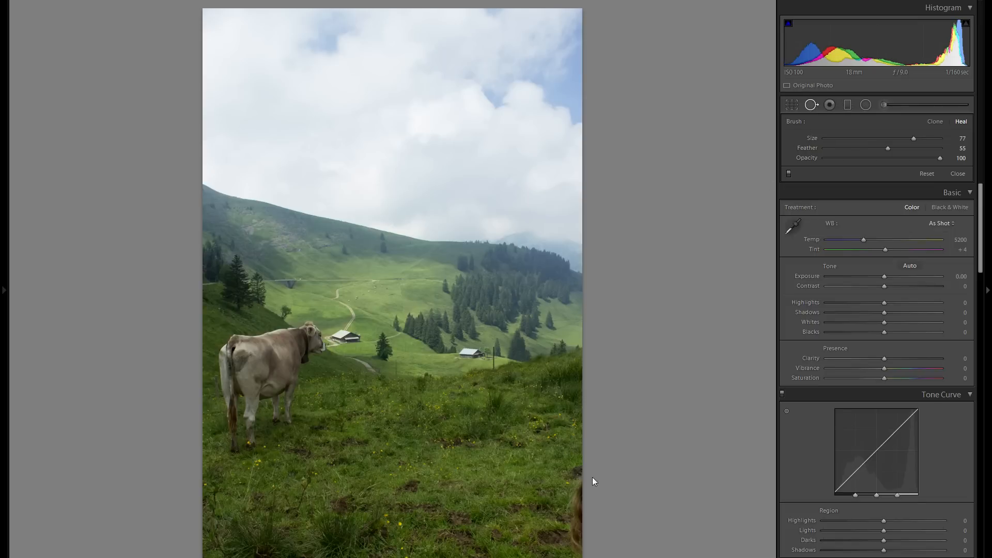
pyautogui.moveTo(578, 480); pyautogui.dragTo(582, 557)
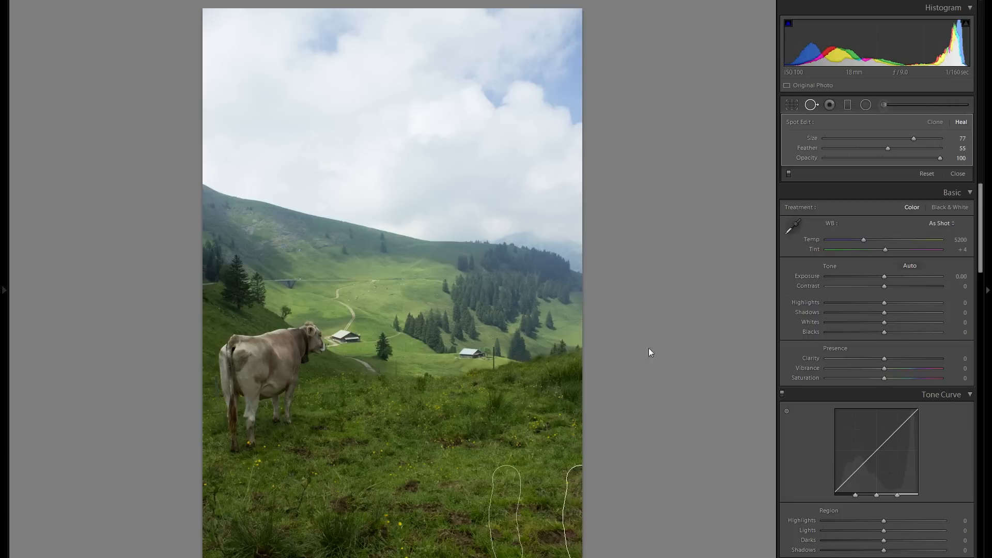
pyautogui.click(810, 105)
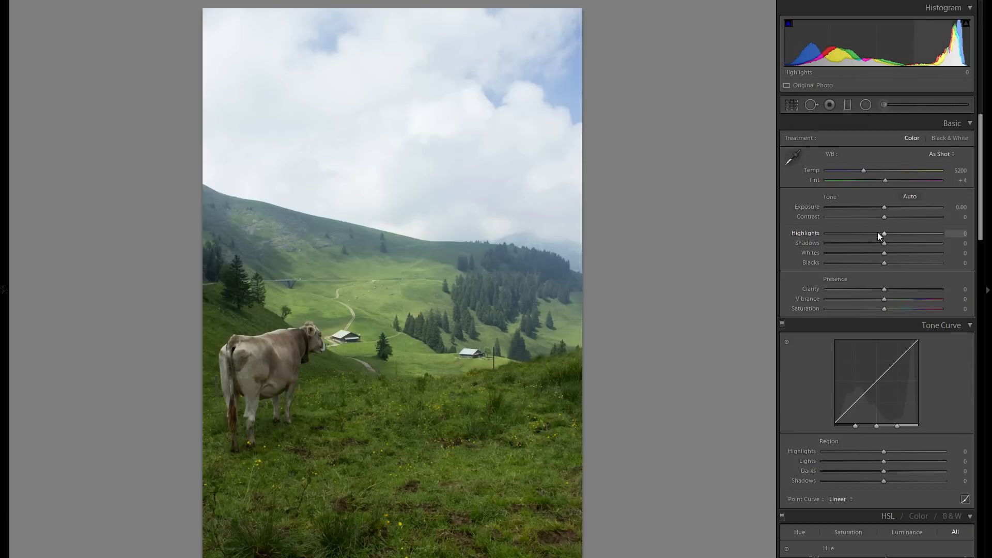
# Step: Lower Highlights to -100 to recover the cloud detail and raise Shadows to +43
pyautogui.moveTo(885, 233); pyautogui.dragTo(751, 239)
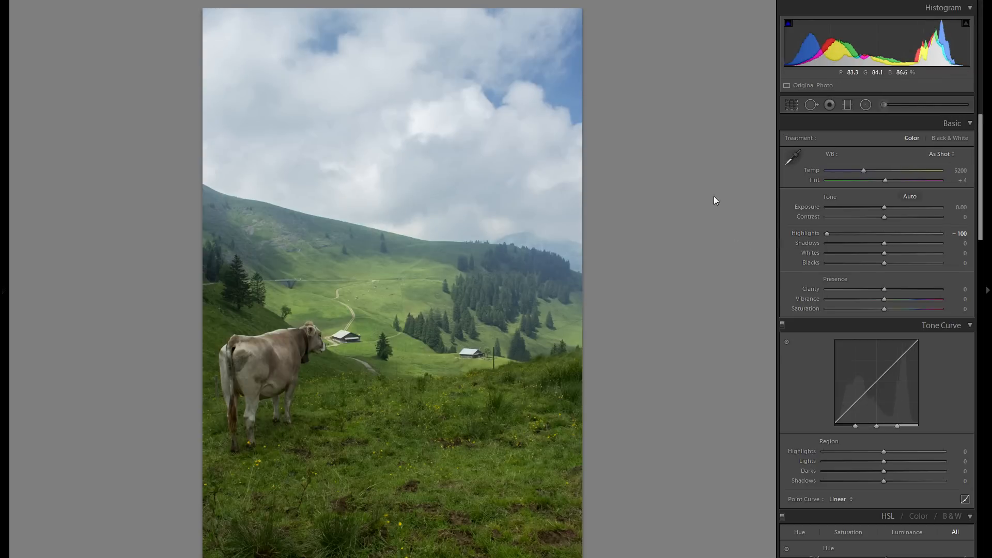
pyautogui.doubleClick(812, 233)
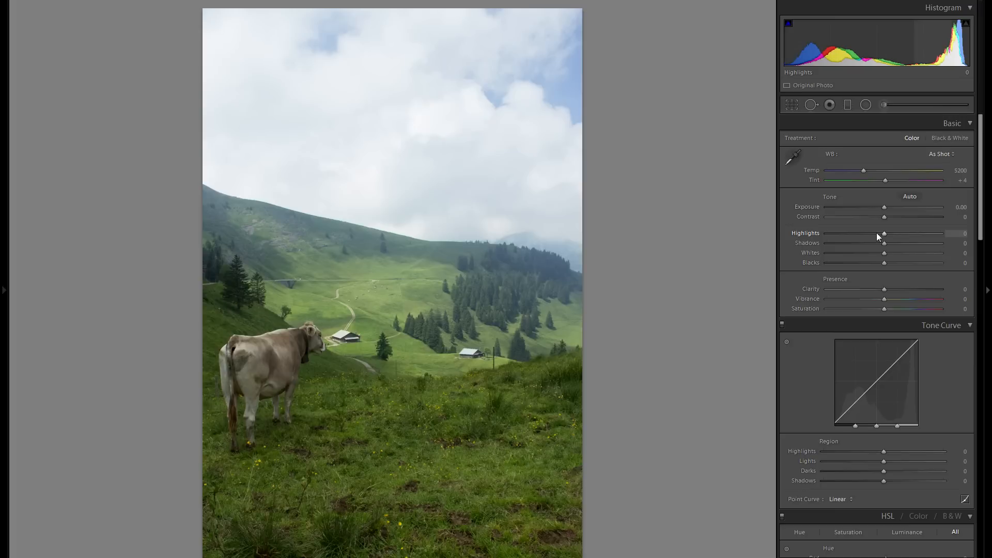
pyautogui.moveTo(876, 233); pyautogui.dragTo(742, 228)
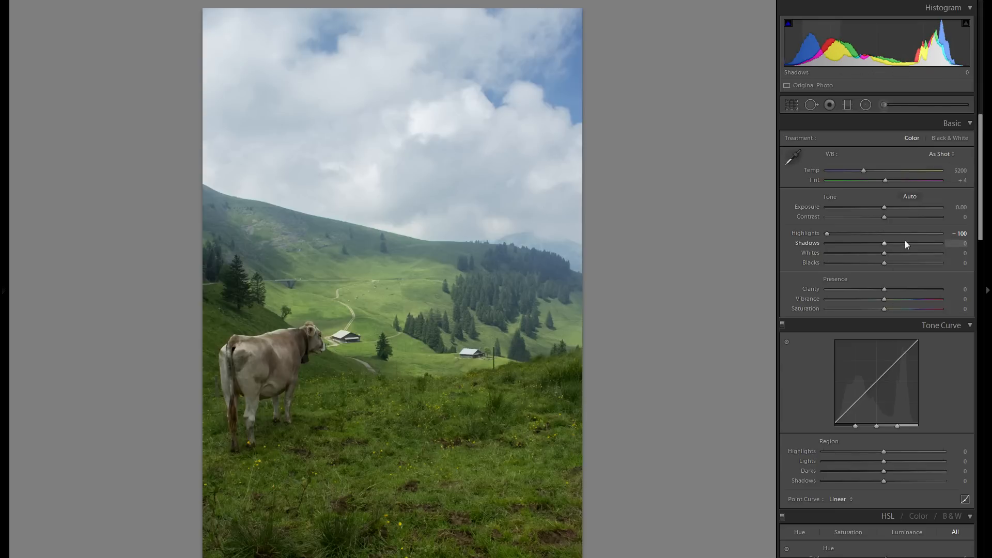
pyautogui.moveTo(905, 242); pyautogui.dragTo(909, 242)
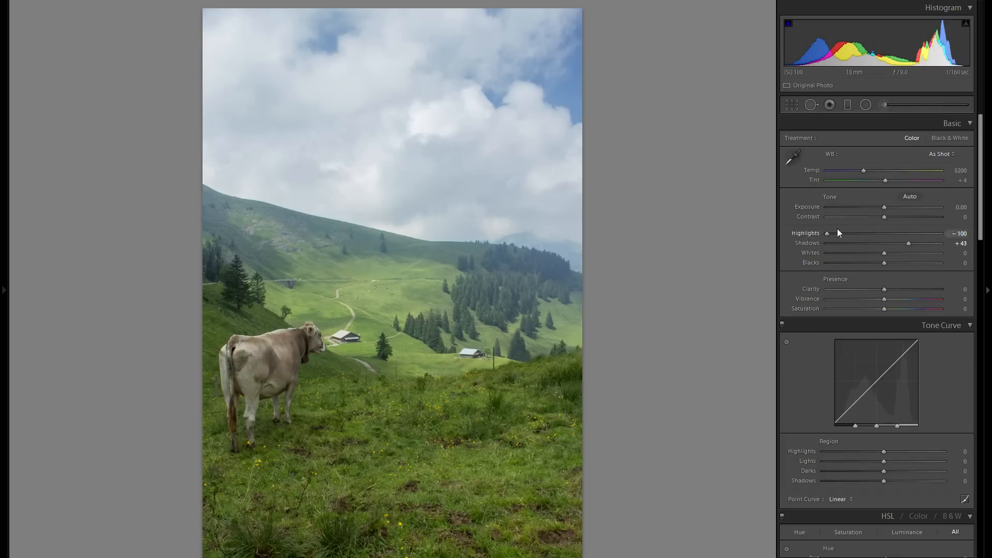
# Step: Preview the highlight clipping while adjusting Whites, and set Whites to +27
pyautogui.moveTo(891, 256); pyautogui.dragTo(910, 253)
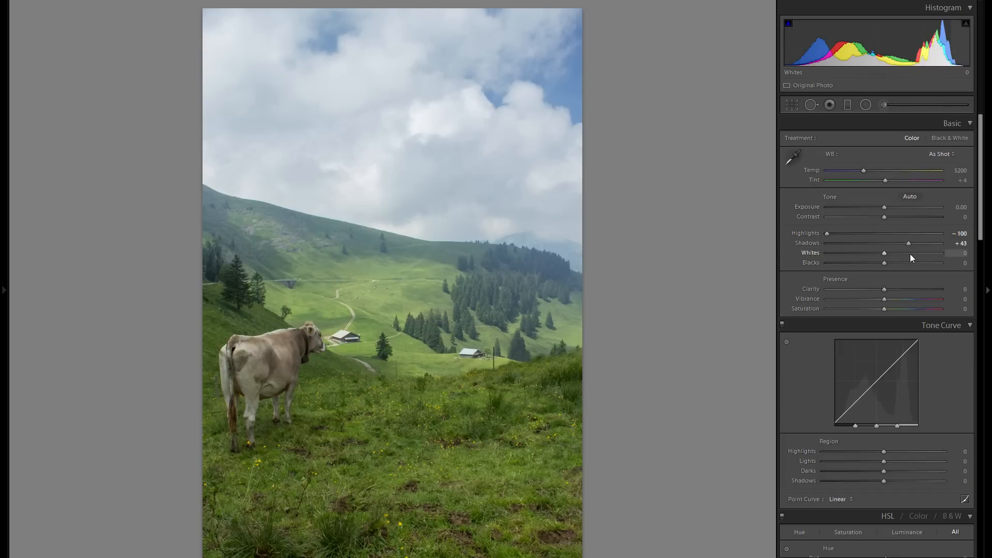
pyautogui.keyDown('alt'); pyautogui.click(913, 254); pyautogui.keyUp('alt')
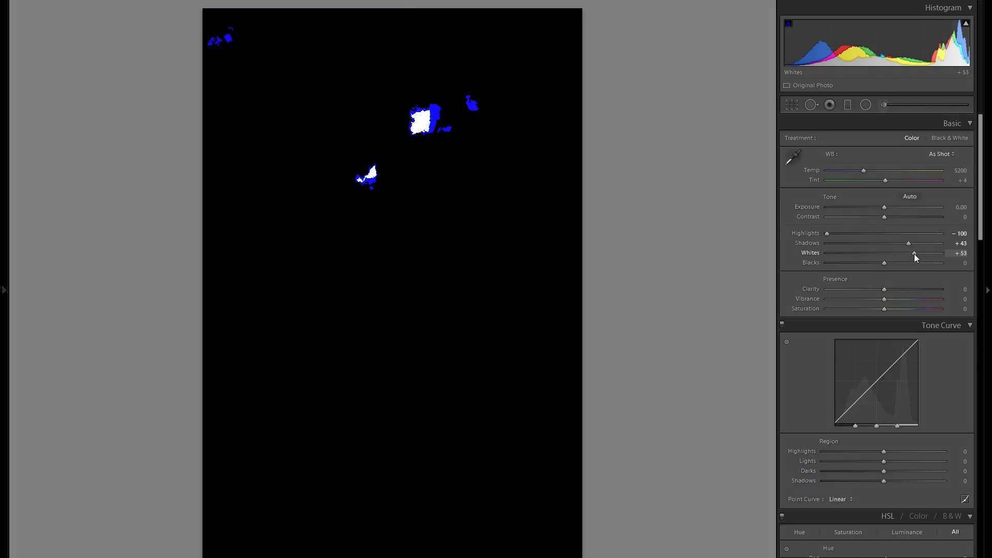
pyautogui.moveTo(914, 253)
pyautogui.mouseDown()
pyautogui.moveTo(903, 254)
pyautogui.moveTo(931, 255)
pyautogui.mouseUp()
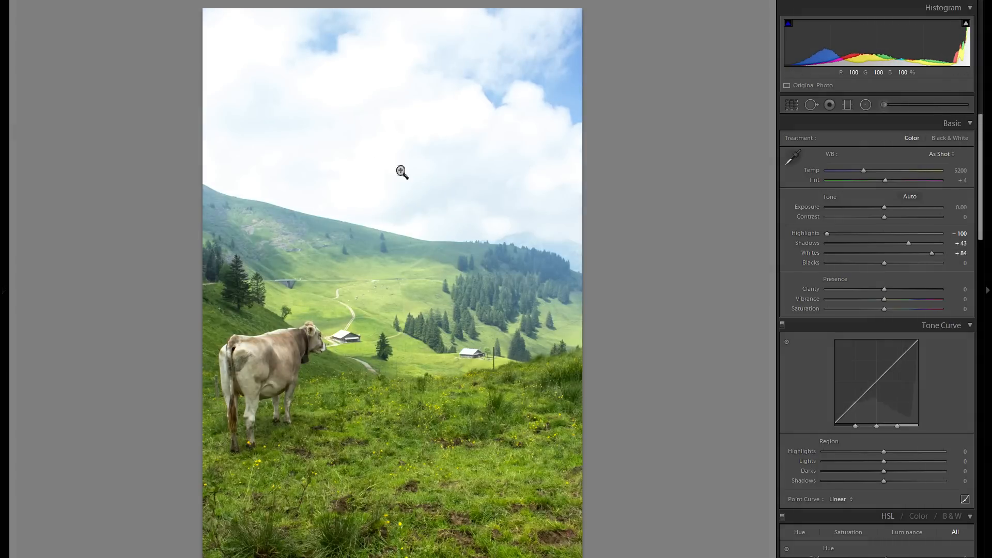
pyautogui.moveTo(931, 254); pyautogui.dragTo(866, 268)
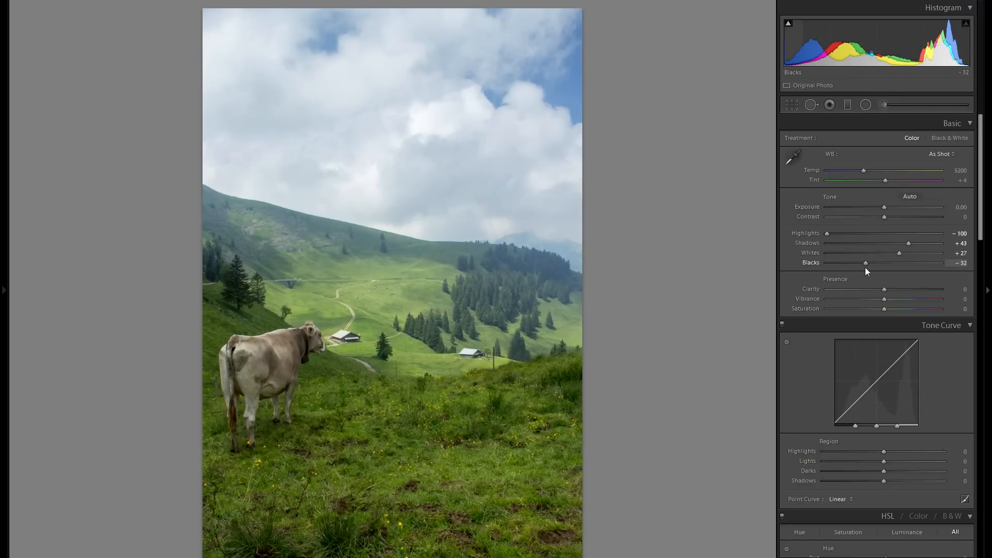
# Step: Preview the shadow clipping while adjusting Blacks, and set Blacks to -26
pyautogui.moveTo(866, 268); pyautogui.dragTo(866, 268)
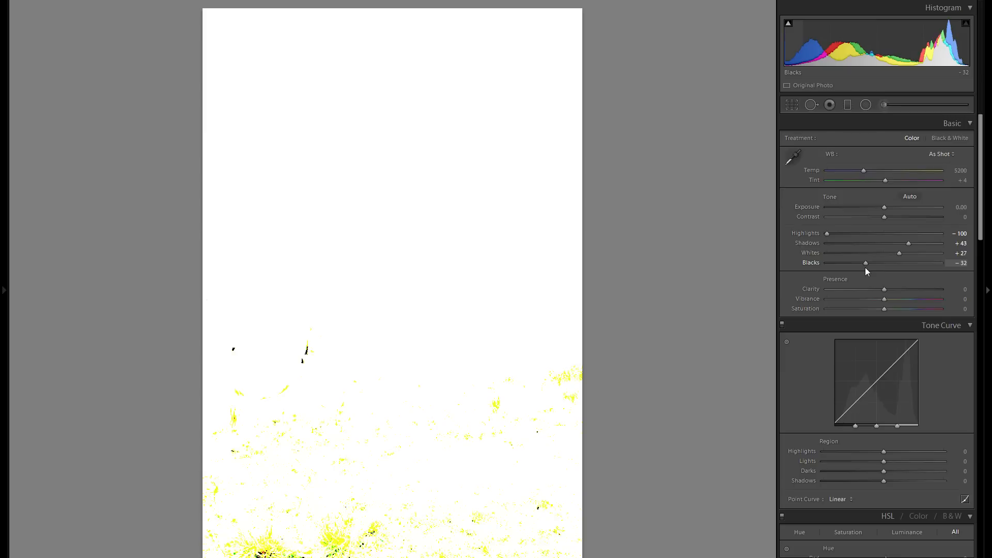
pyautogui.moveTo(866, 268); pyautogui.dragTo(849, 267)
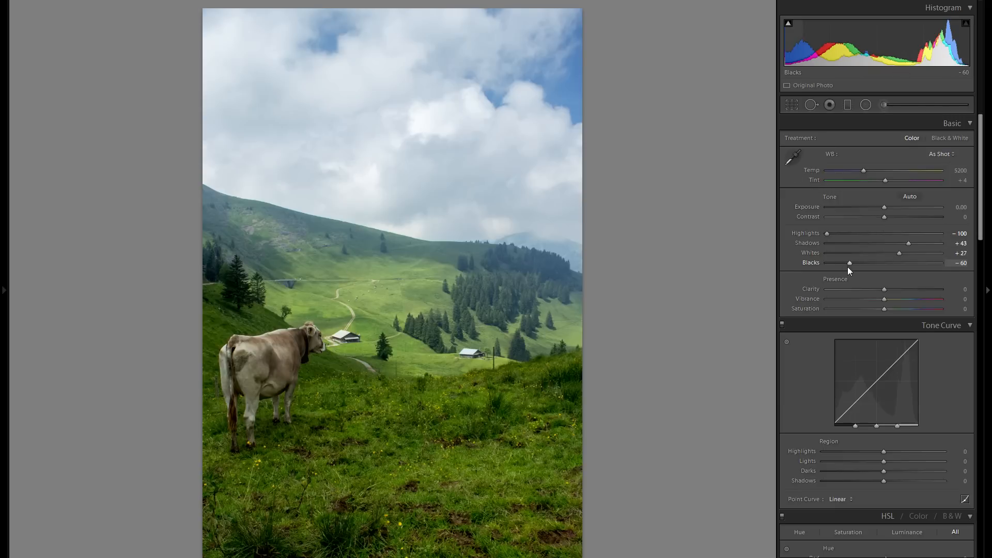
pyautogui.moveTo(850, 267); pyautogui.dragTo(870, 275)
pyautogui.press('alt')
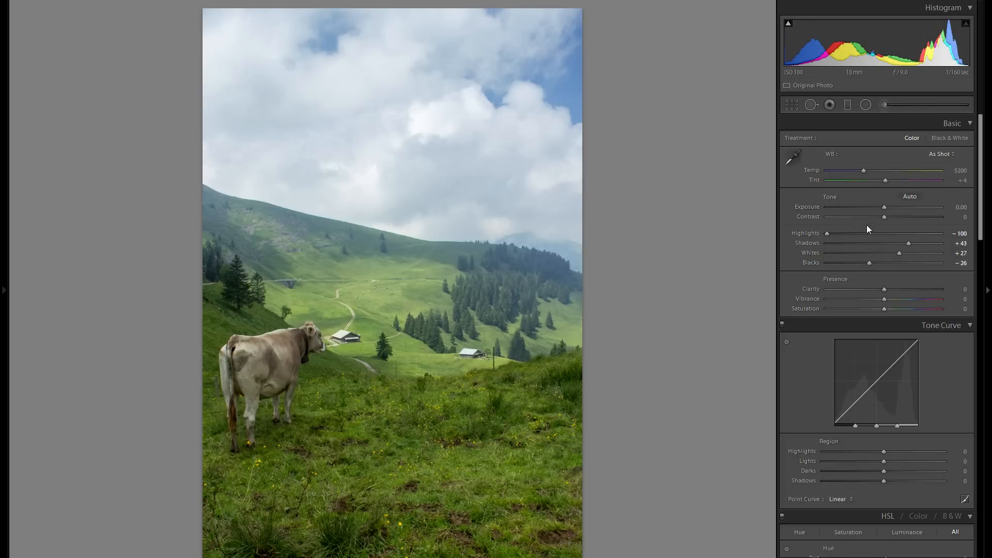
# Step: Compare the photo before and after the edits, and set Contrast to +30
pyautogui.press('y')
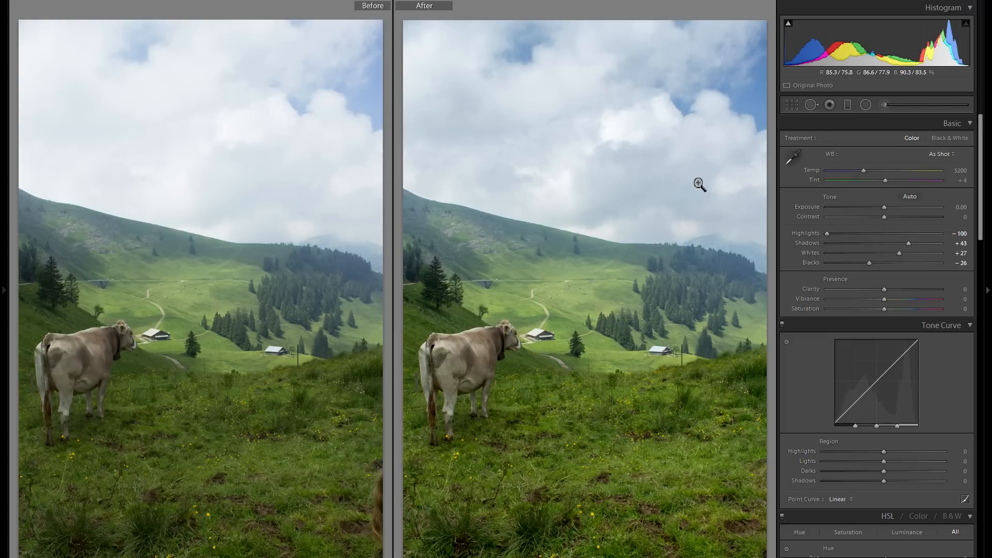
pyautogui.press('y')
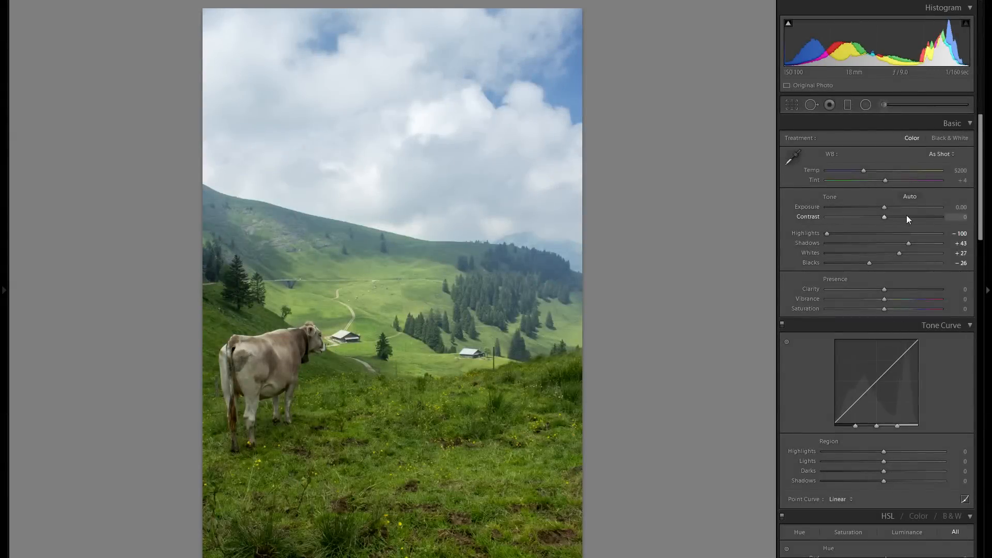
pyautogui.moveTo(913, 215)
pyautogui.mouseDown()
pyautogui.moveTo(898, 218)
pyautogui.moveTo(949, 221)
pyautogui.moveTo(901, 219)
pyautogui.mouseUp()
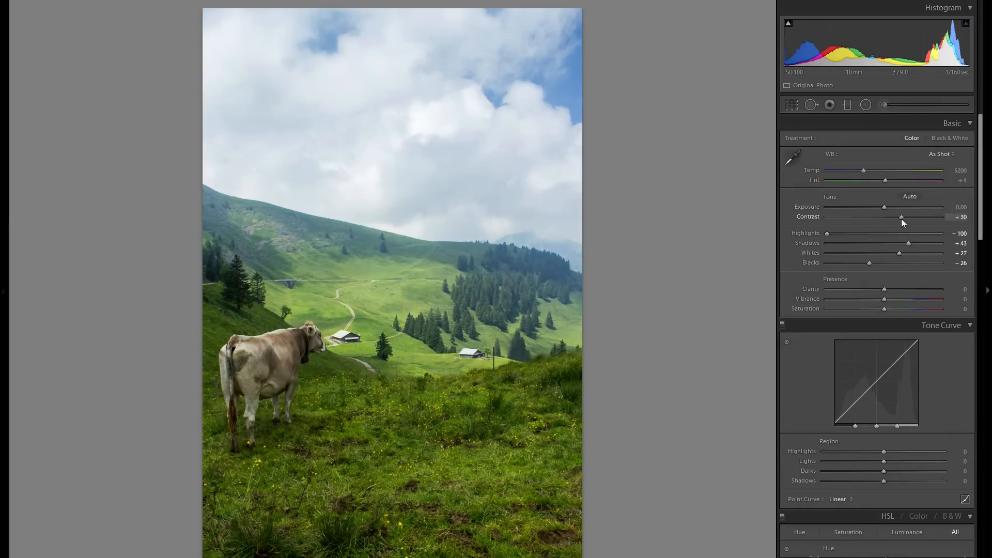
pyautogui.doubleClick(814, 220)
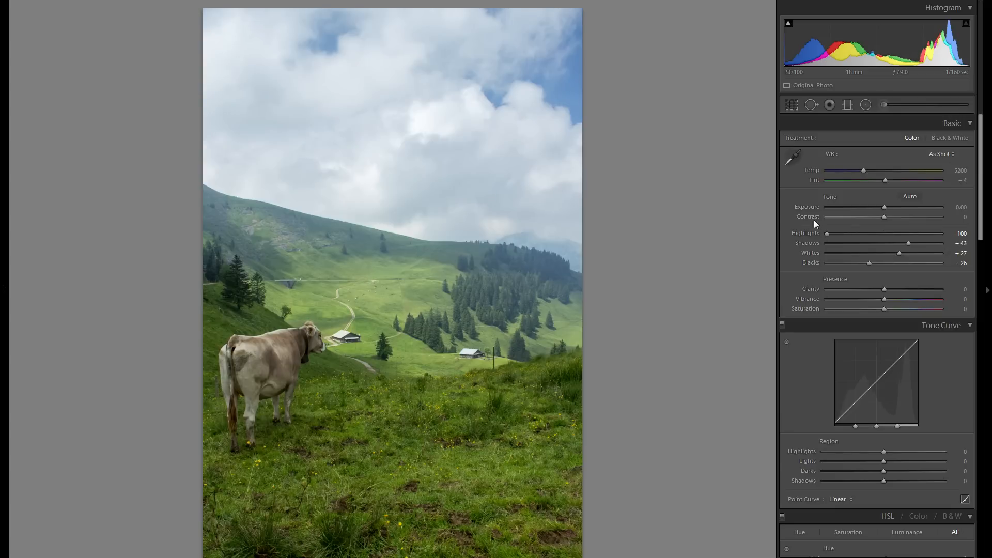
pyautogui.hotkey('ctrl', 'z')
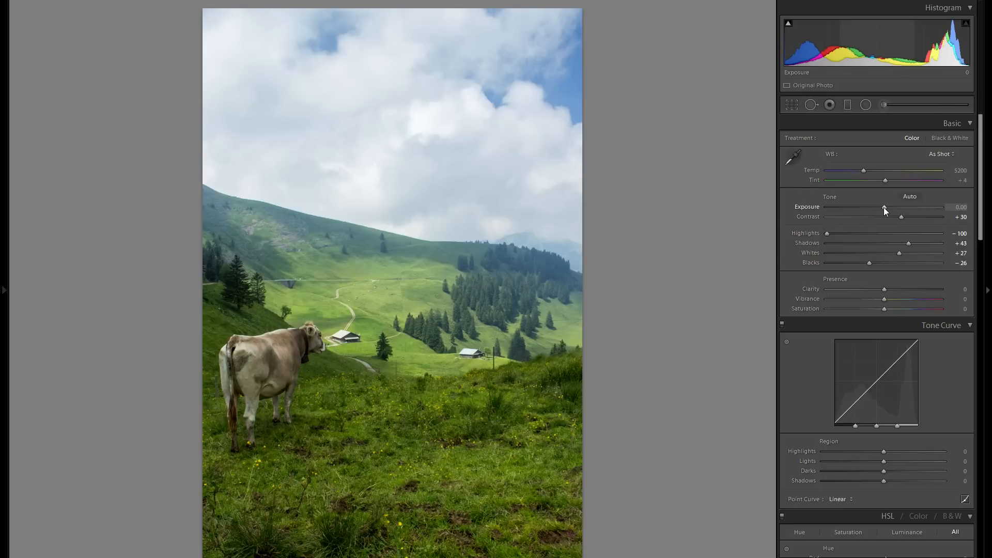
# Step: Try lowering Exposure to -0.39 and reset it to its default
pyautogui.moveTo(884, 209); pyautogui.dragTo(878, 209)
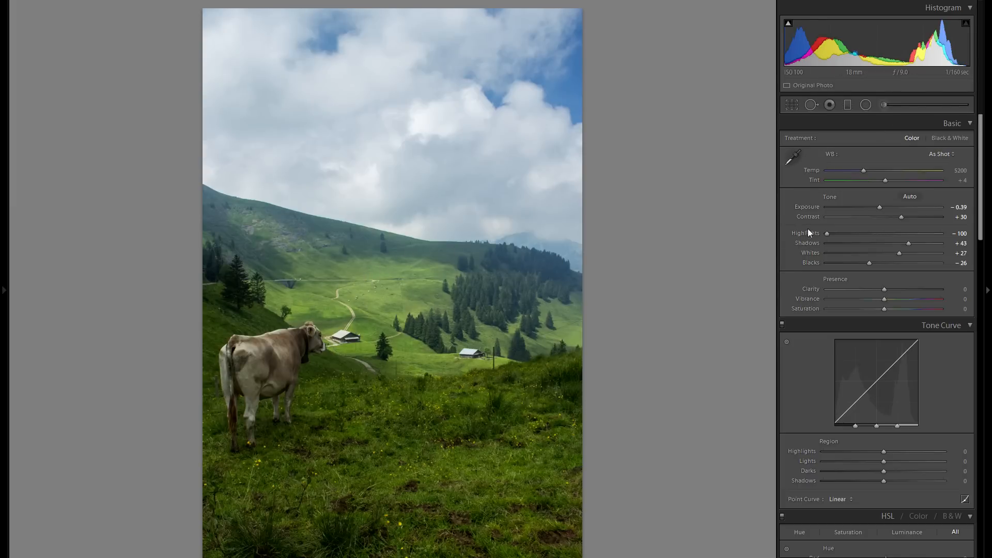
pyautogui.doubleClick(808, 207)
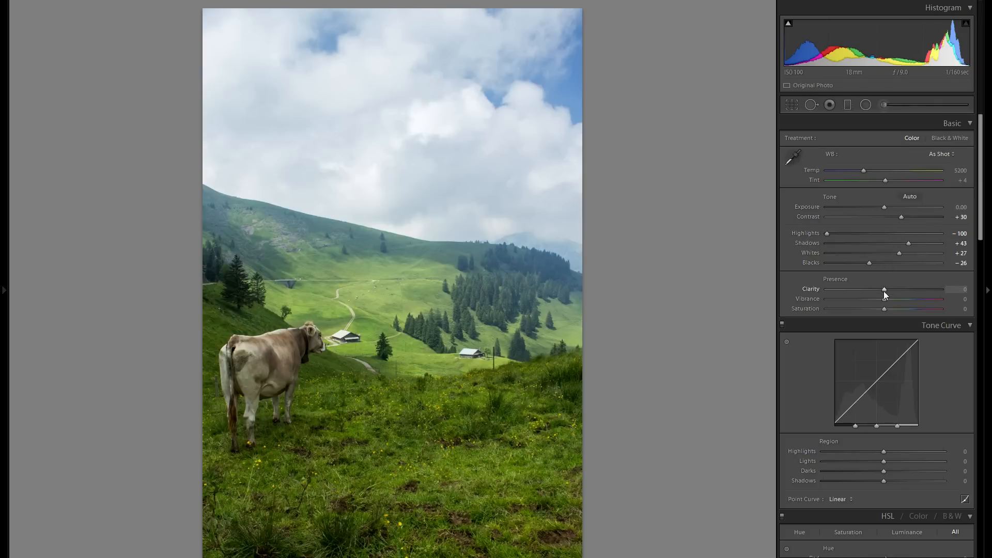
# Step: Try Clarity at -28, examine the softened meadow up close, and reset Clarity
pyautogui.moveTo(883, 291)
pyautogui.mouseDown()
pyautogui.moveTo(861, 291)
pyautogui.moveTo(930, 290)
pyautogui.moveTo(872, 299)
pyautogui.mouseUp()
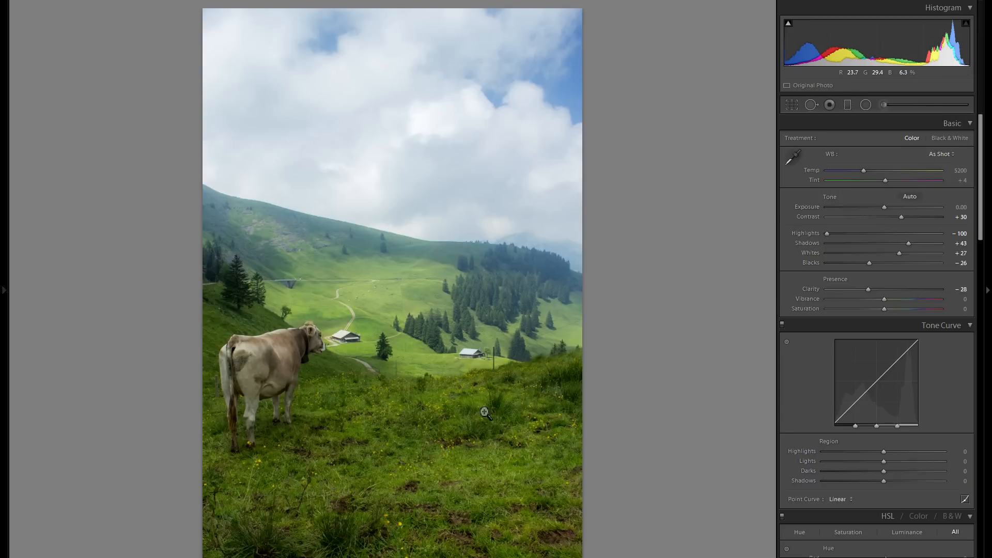
pyautogui.click(433, 380)
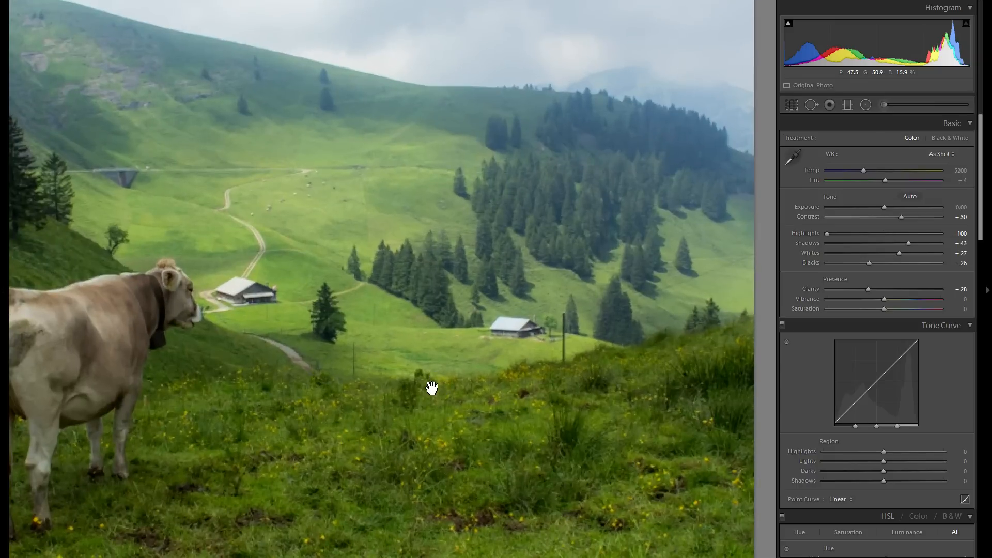
pyautogui.doubleClick(807, 289)
pyautogui.click(588, 302)
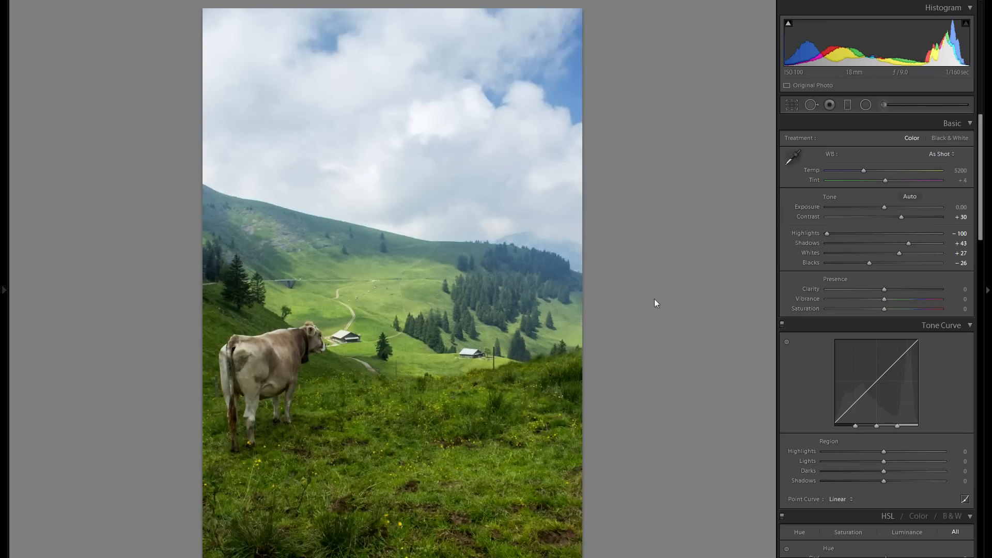
# Step: Test Clarity at the extremes of +97 and -53, and settle on +15
pyautogui.moveTo(909, 290); pyautogui.dragTo(939, 292)
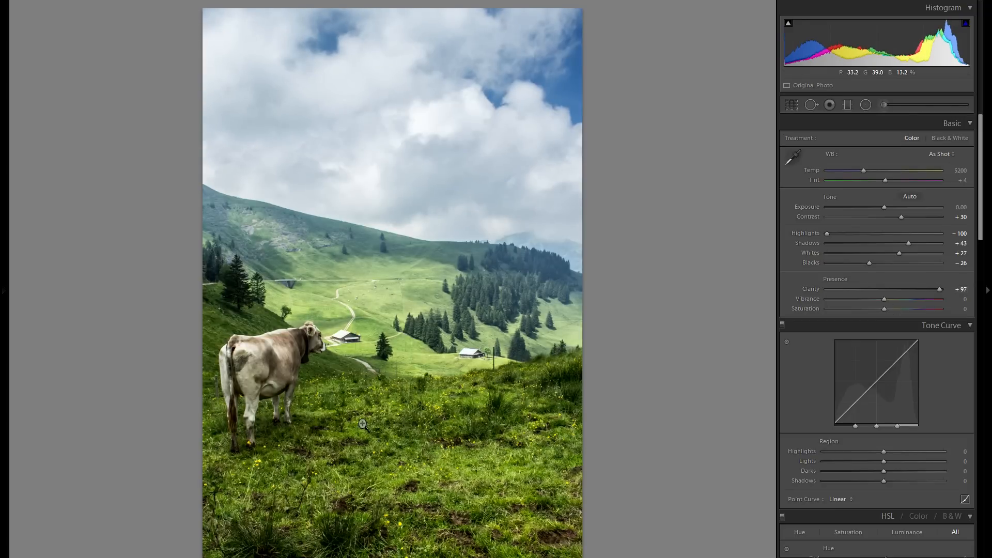
pyautogui.click(853, 289)
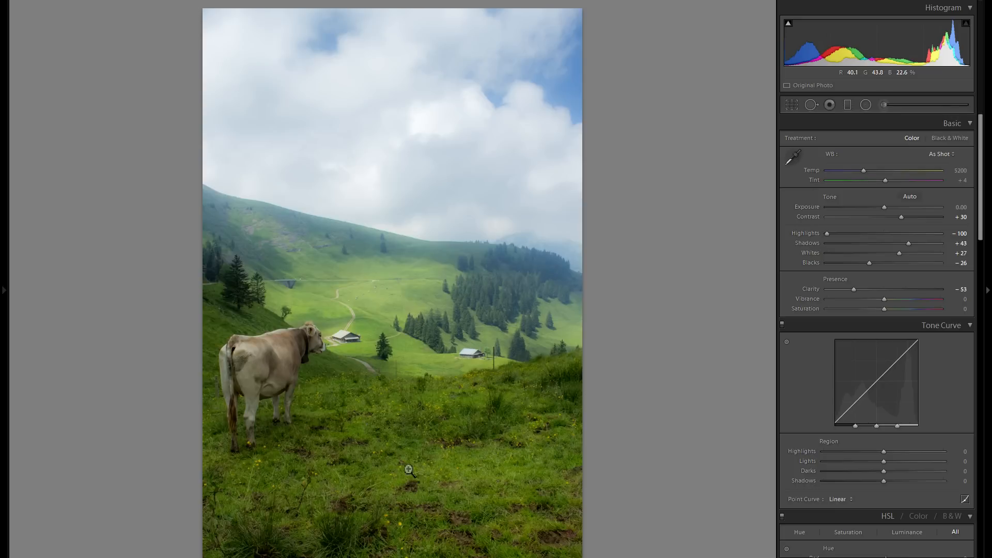
pyautogui.moveTo(867, 287); pyautogui.dragTo(888, 284)
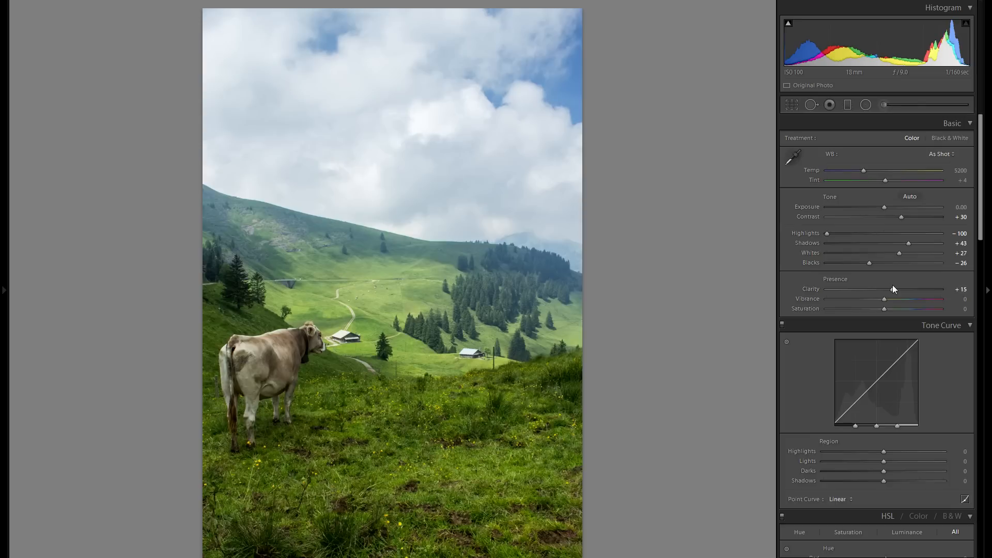
# Step: Try a local Adjustment Brush mask with Clarity at -19, and close the brush
pyautogui.click(884, 104)
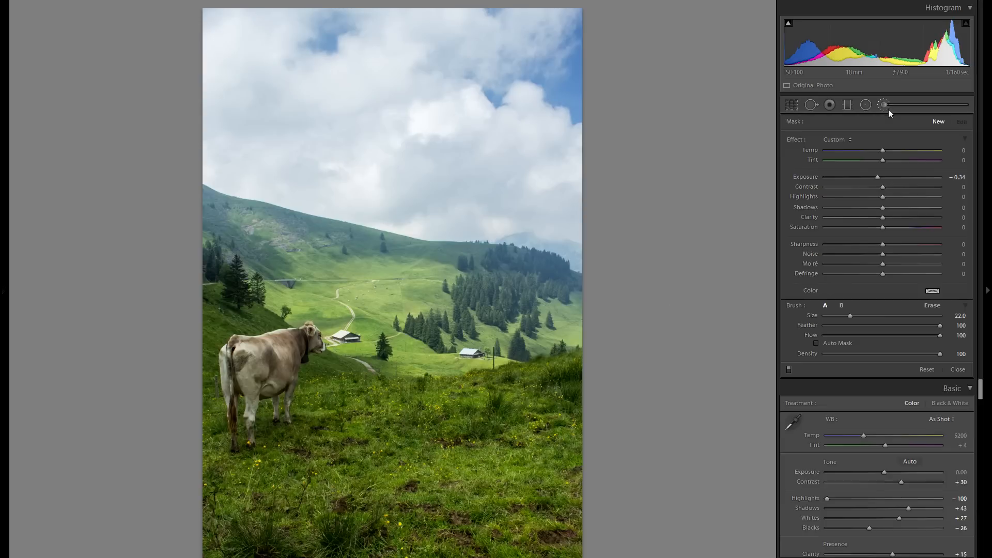
pyautogui.moveTo(847, 217); pyautogui.dragTo(871, 217)
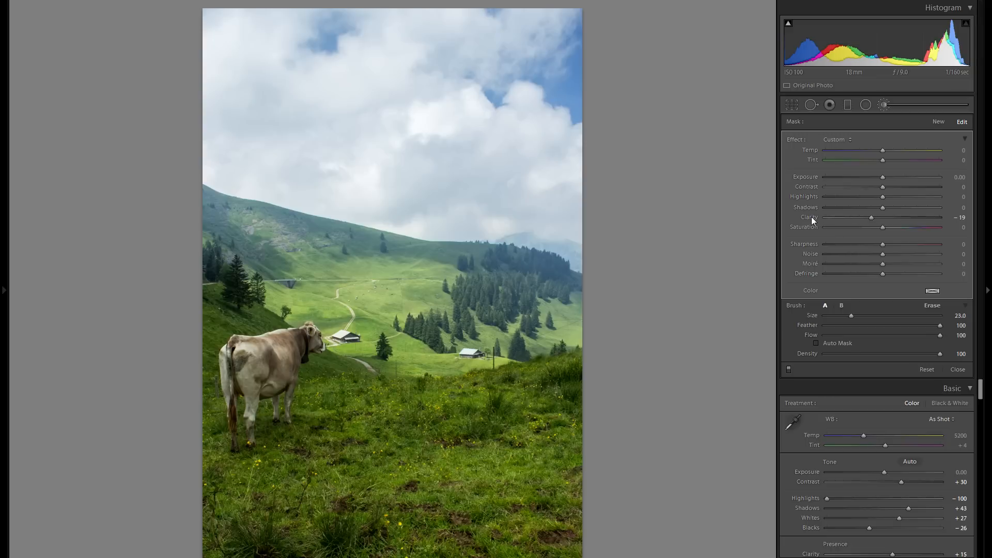
pyautogui.doubleClick(873, 216)
pyautogui.click(882, 111)
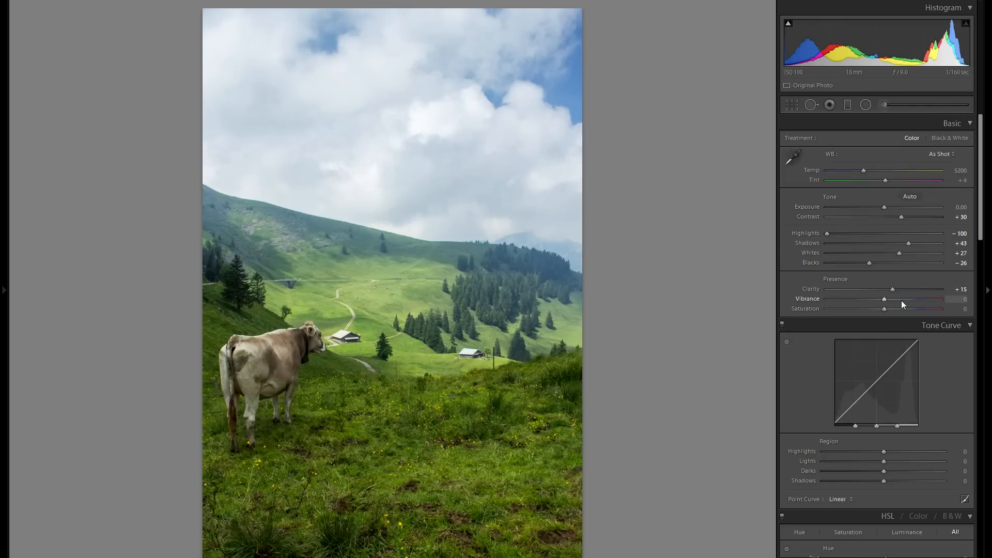
# Step: Try Vibrance at +59, reduce it to +15, and compare that setting with the default
pyautogui.moveTo(903, 300)
pyautogui.mouseDown()
pyautogui.moveTo(891, 303)
pyautogui.moveTo(918, 300)
pyautogui.mouseUp()
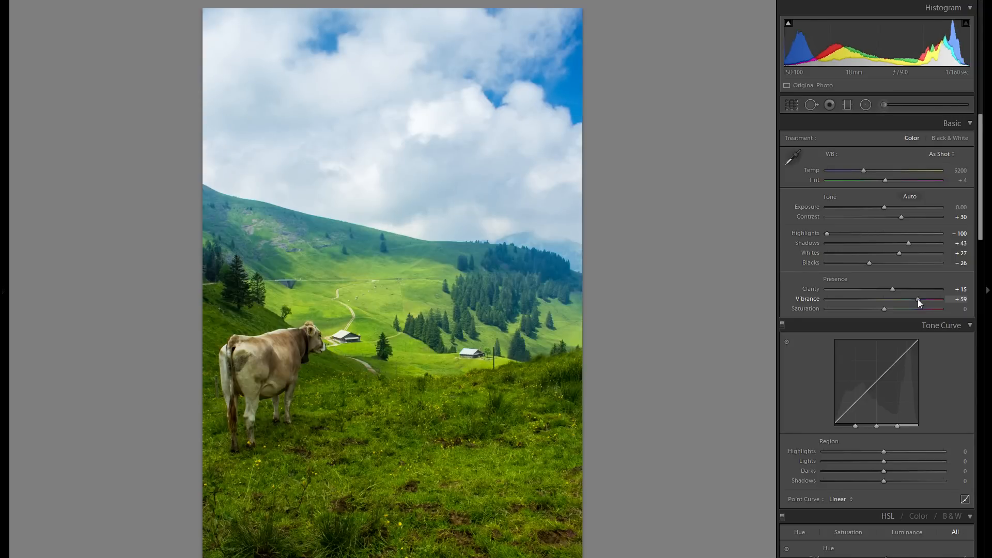
pyautogui.moveTo(918, 299); pyautogui.dragTo(894, 298)
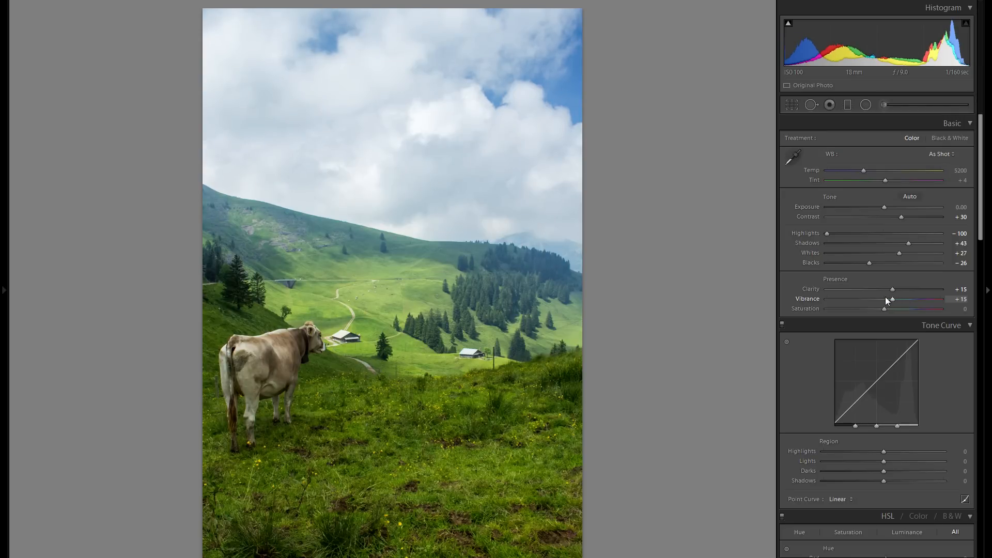
pyautogui.click(812, 298)
pyautogui.hotkey('ctrl', 'z')
# Step: Test cooler and warmer white balances, and set Temp to 5303
pyautogui.moveTo(866, 176); pyautogui.dragTo(862, 175)
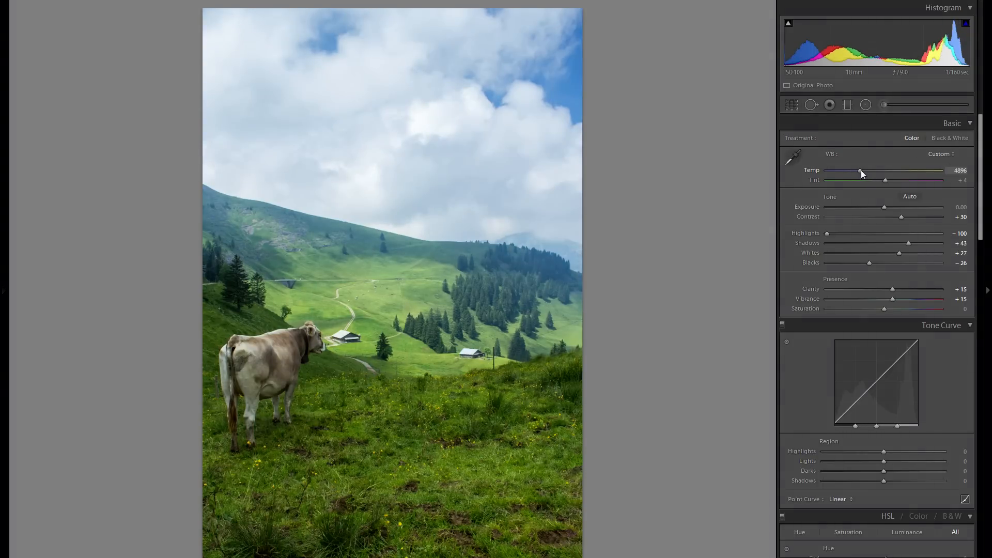
pyautogui.moveTo(862, 174); pyautogui.dragTo(872, 175)
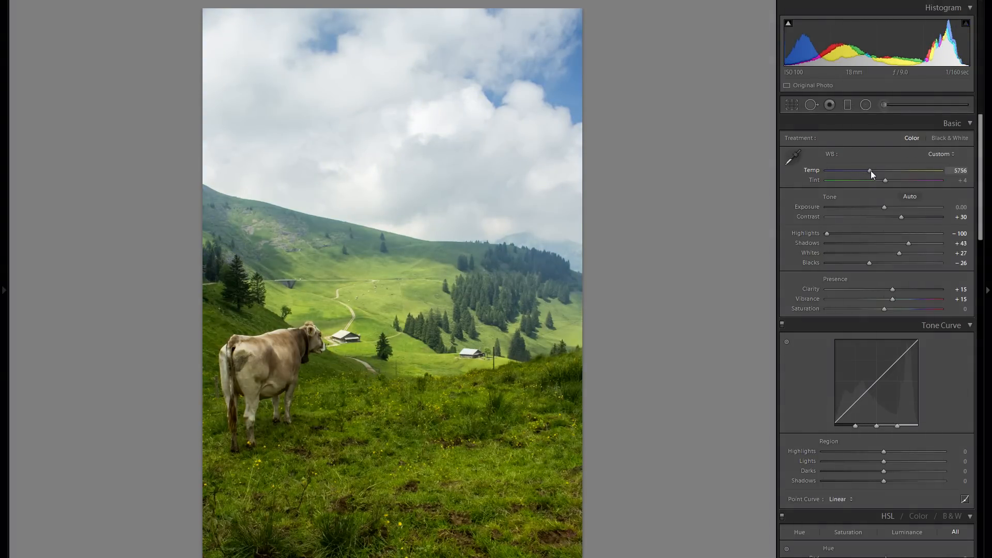
pyautogui.moveTo(872, 174); pyautogui.dragTo(867, 175)
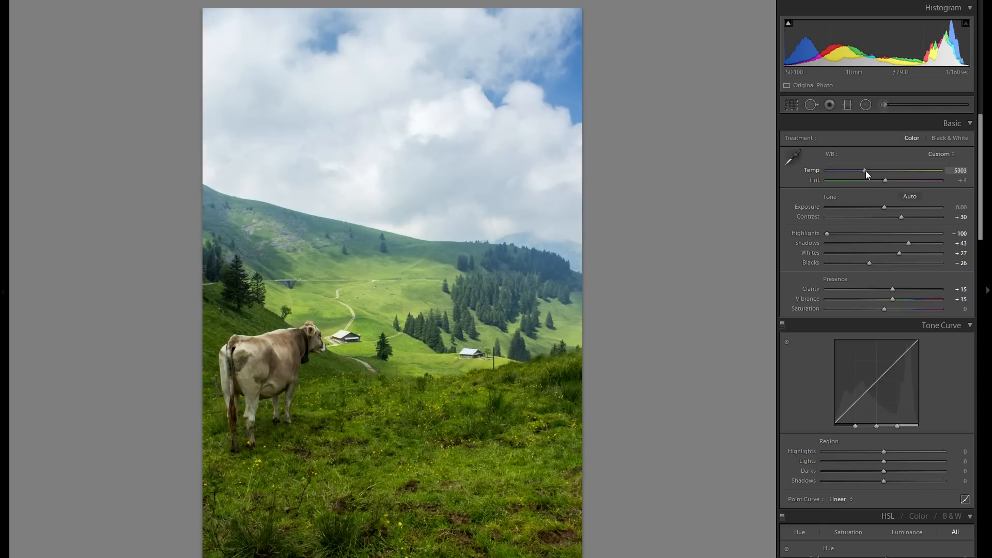
# Step: Set Temp to 5032, then try shifting Tint and reset it to its default
pyautogui.moveTo(868, 175); pyautogui.dragTo(865, 176)
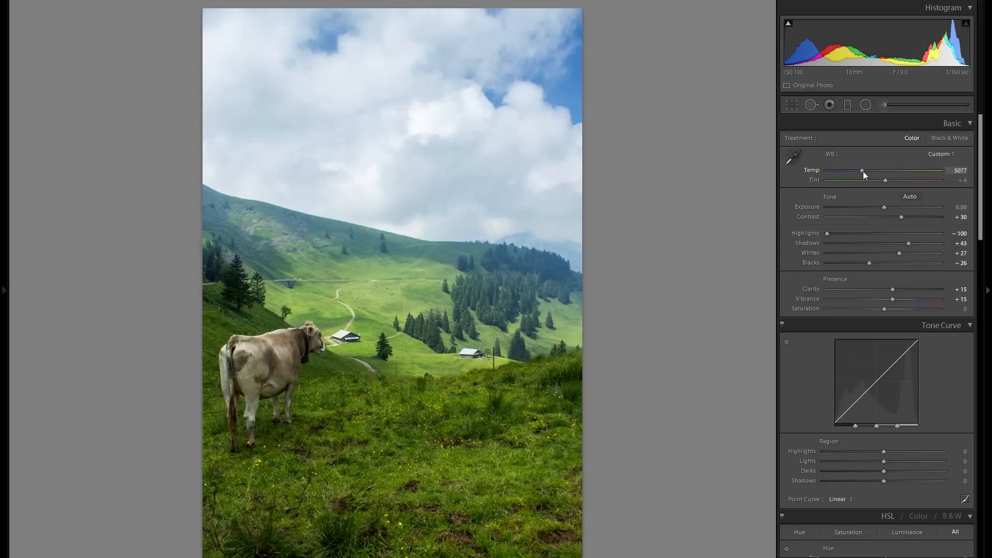
pyautogui.moveTo(865, 176)
pyautogui.mouseDown()
pyautogui.moveTo(876, 176)
pyautogui.moveTo(861, 173)
pyautogui.mouseUp()
pyautogui.moveTo(881, 182); pyautogui.dragTo(888, 181)
pyautogui.doubleClick(812, 181)
# Step: Compare the edited photo with the original in the side-by-side before and after view
pyautogui.press('y')
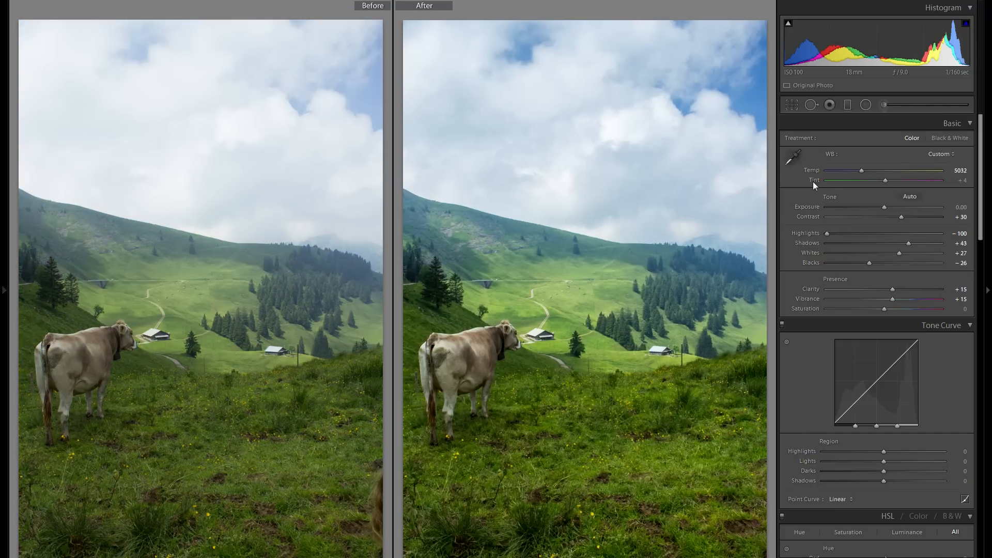
pyautogui.press('y')
pyautogui.press('y')
pyautogui.press('y')
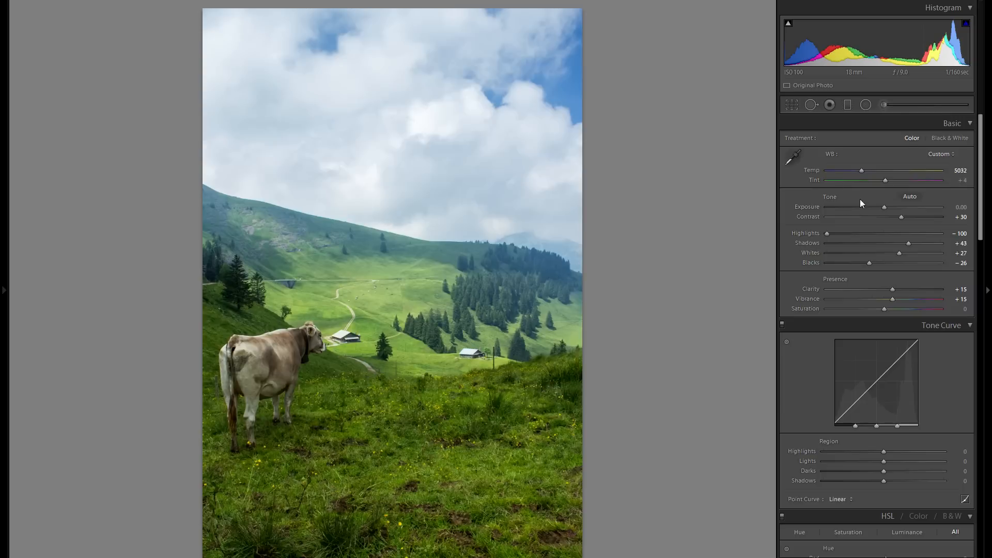
# Step: Draw a slanted graduated filter across the sky with a narrow transition and set its Exposure to -1.00
pyautogui.click(847, 105)
pyautogui.moveTo(349, 166); pyautogui.dragTo(334, 343)
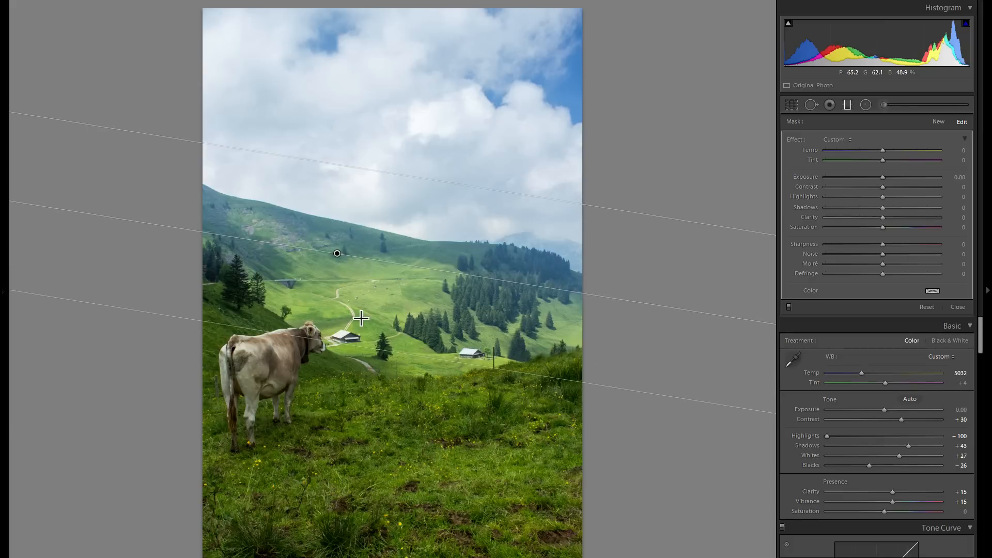
pyautogui.moveTo(343, 346); pyautogui.dragTo(303, 535)
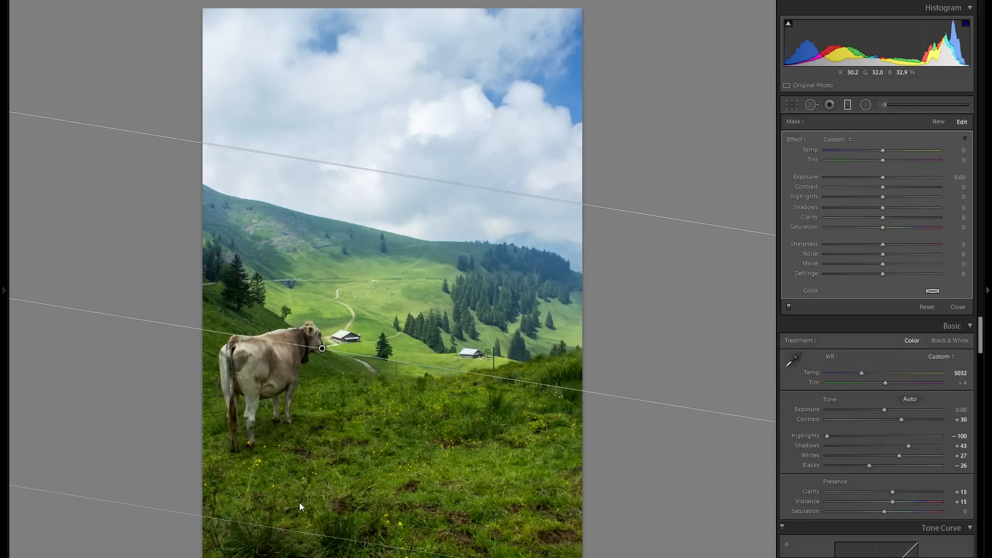
pyautogui.moveTo(382, 222); pyautogui.dragTo(388, 199)
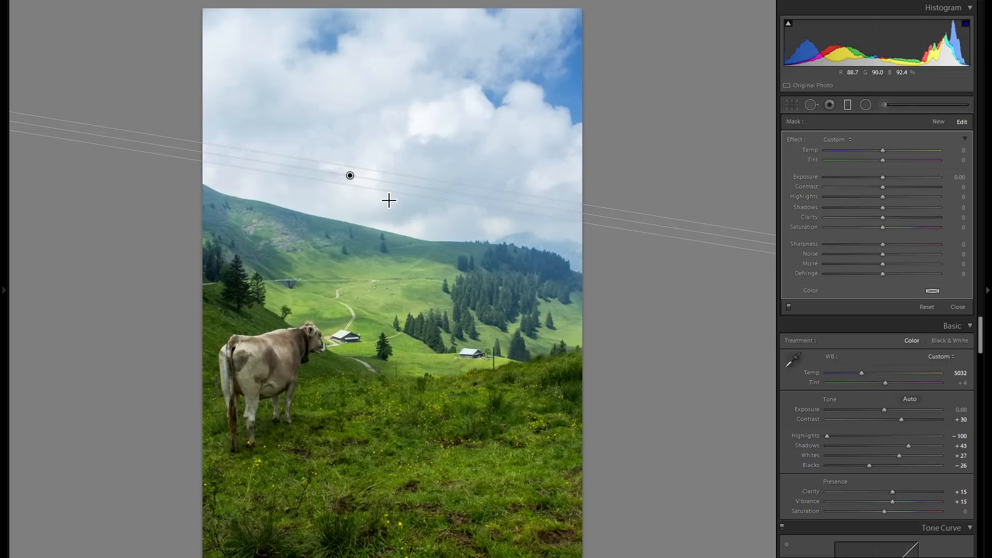
pyautogui.click(868, 177)
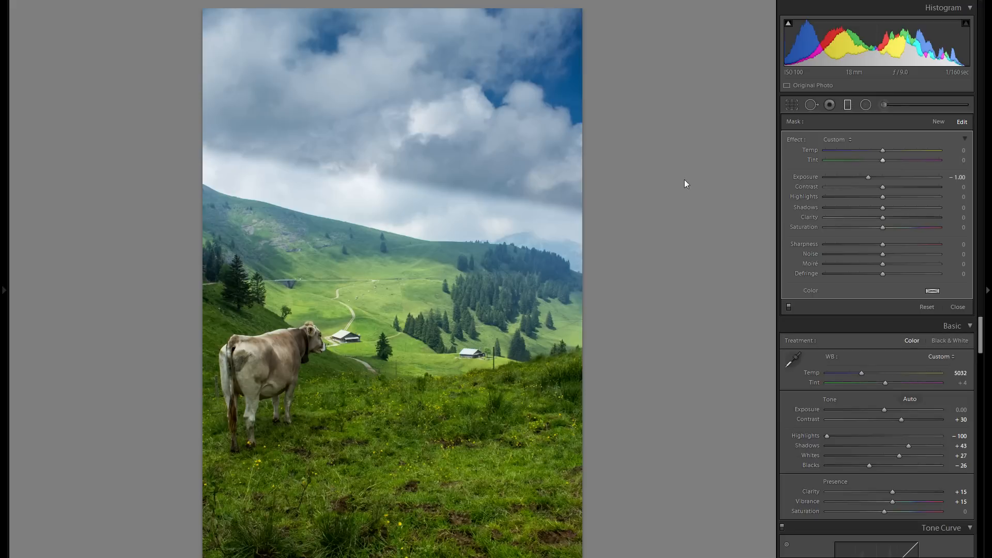
# Step: Widen the graduated filter's transition and move the filter down over the hills behind the cow
pyautogui.moveTo(375, 196); pyautogui.dragTo(356, 279)
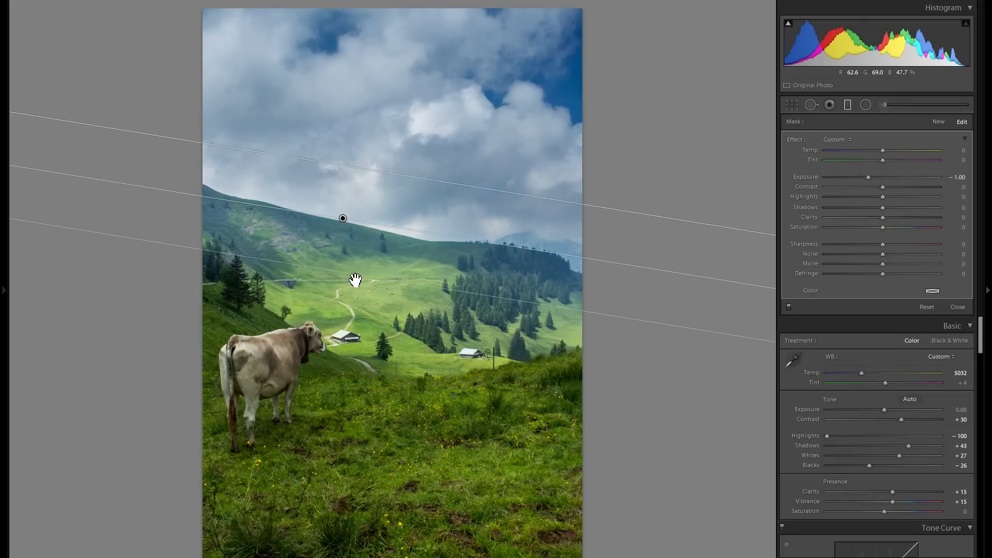
pyautogui.moveTo(343, 219); pyautogui.dragTo(378, 268)
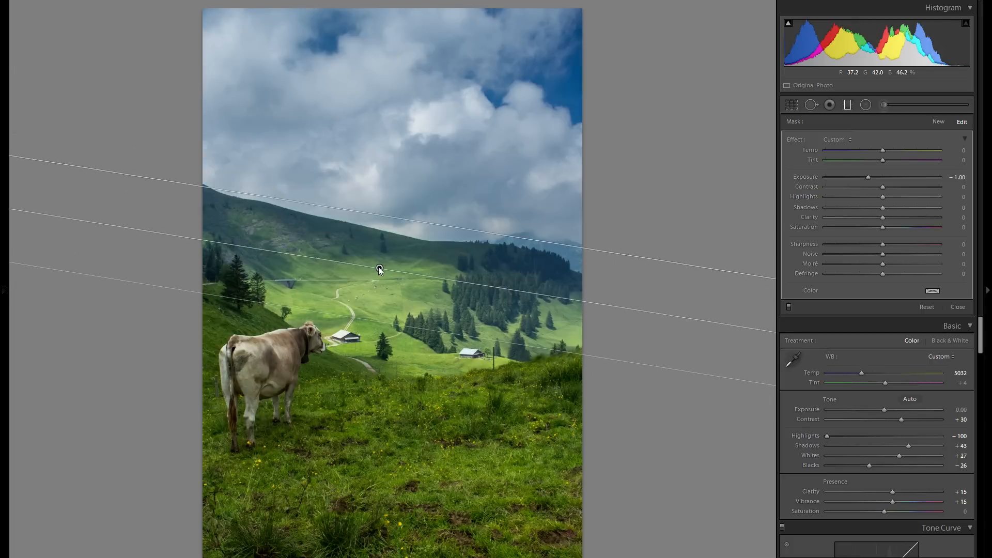
pyautogui.moveTo(381, 272); pyautogui.dragTo(365, 293)
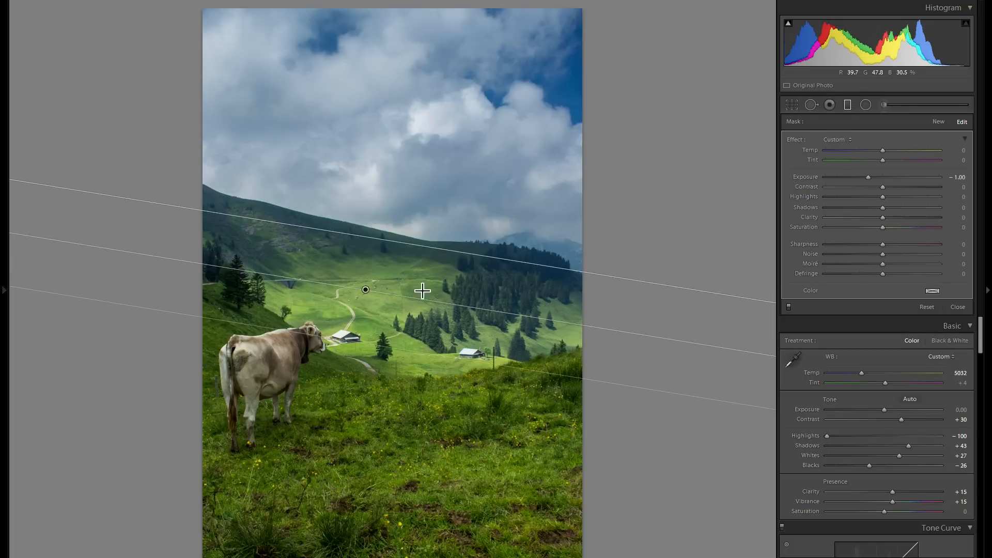
pyautogui.moveTo(361, 343); pyautogui.dragTo(346, 387)
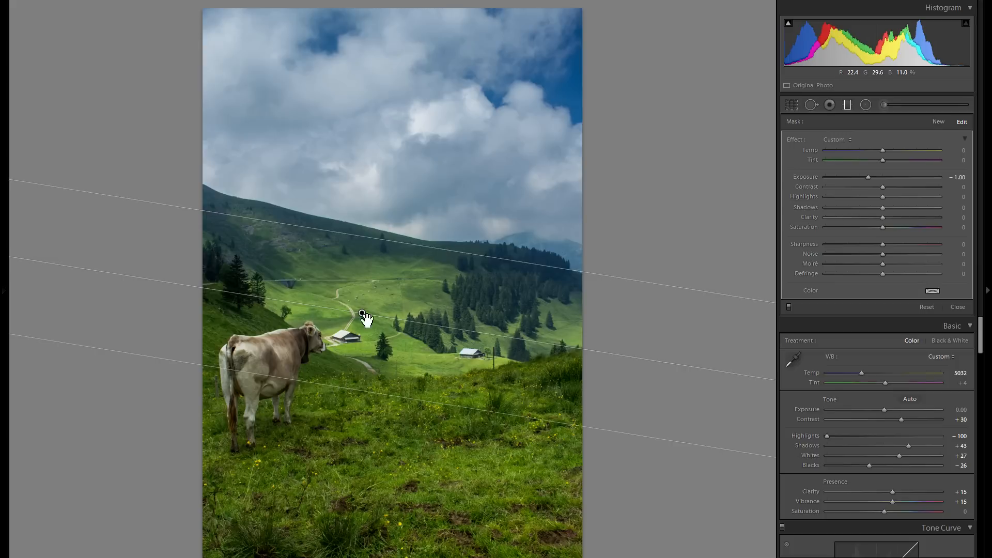
pyautogui.moveTo(365, 312)
pyautogui.mouseDown()
pyautogui.moveTo(372, 274)
pyautogui.moveTo(369, 293)
pyautogui.mouseUp()
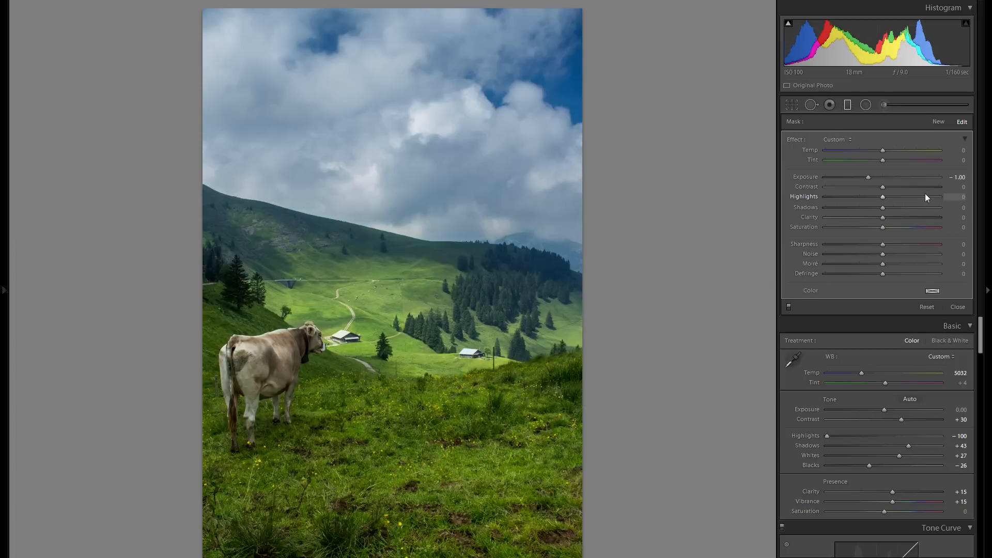
# Step: Reset the graduated filter's Exposure, close the filter, and try a global Exposure of -0.48 before resetting it to 0
pyautogui.doubleClick(811, 177)
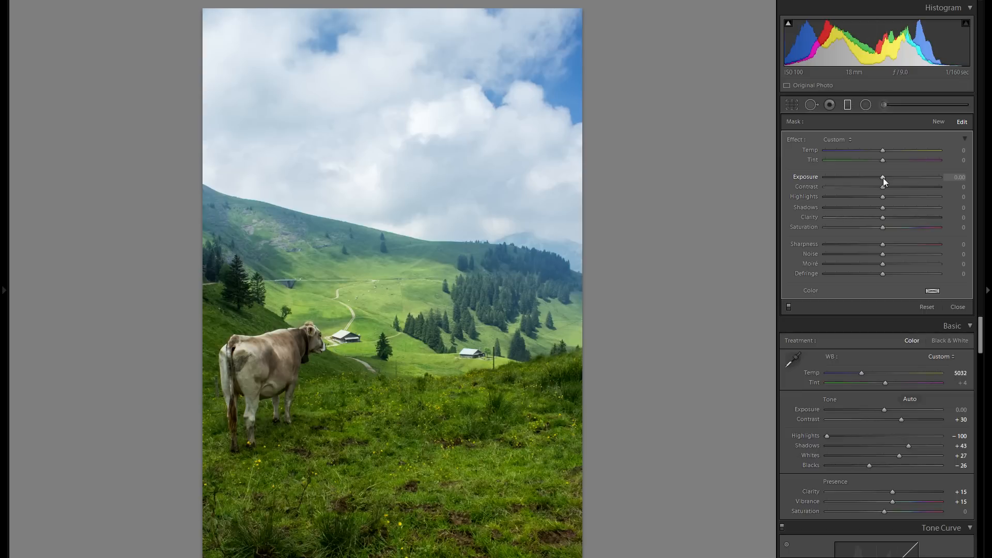
pyautogui.click(848, 106)
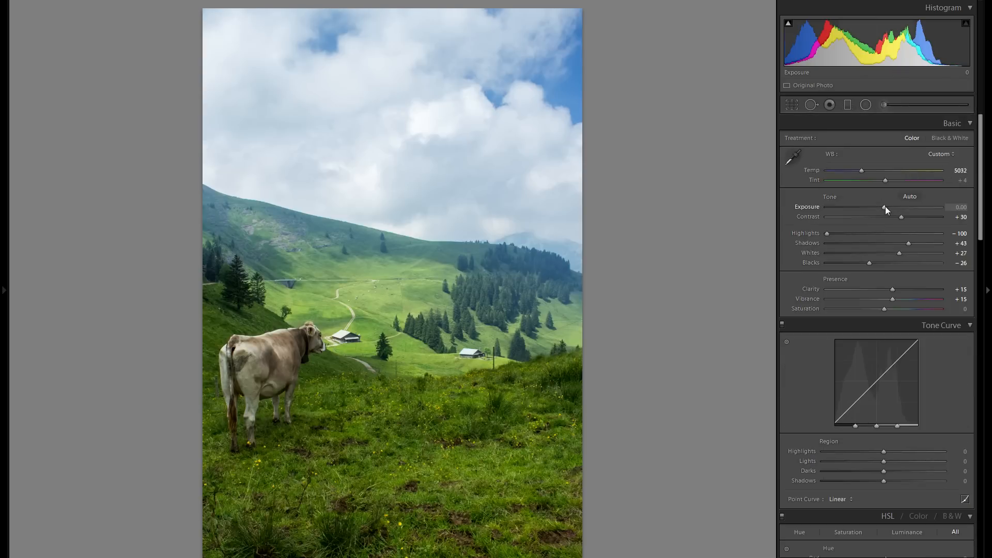
pyautogui.moveTo(885, 206); pyautogui.dragTo(878, 207)
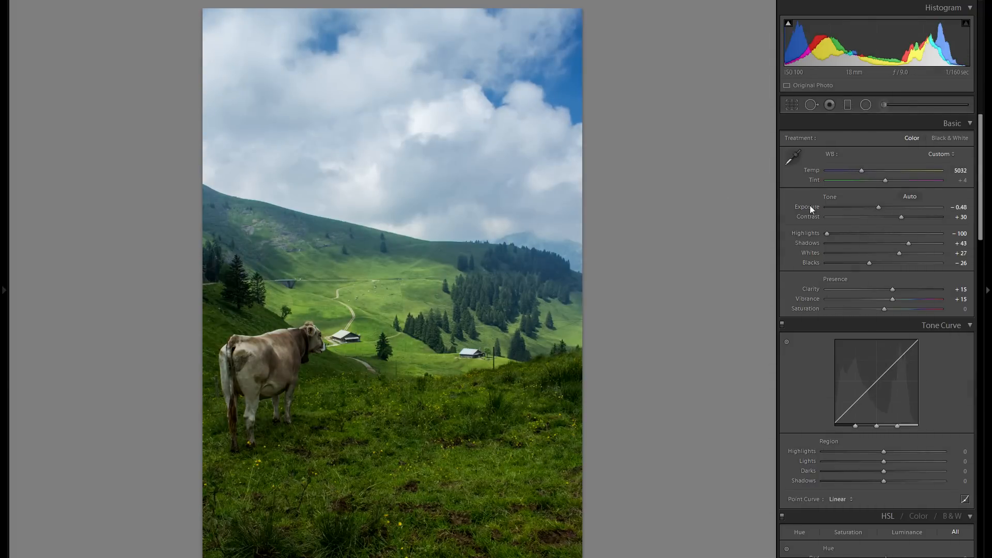
pyautogui.doubleClick(811, 209)
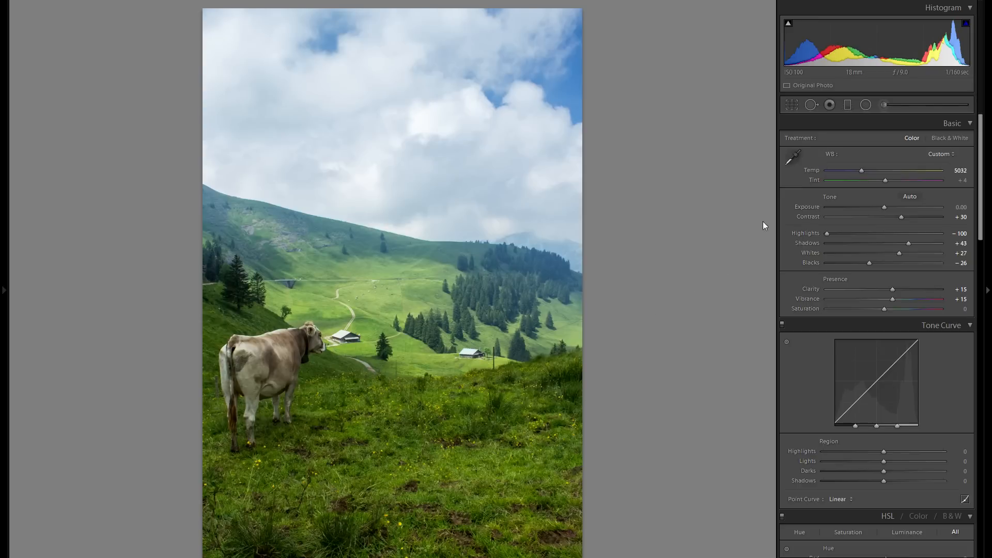
# Step: Reselect the graduated filter over the hills and set its Exposure to -0.49 and Contrast to 35
pyautogui.click(846, 106)
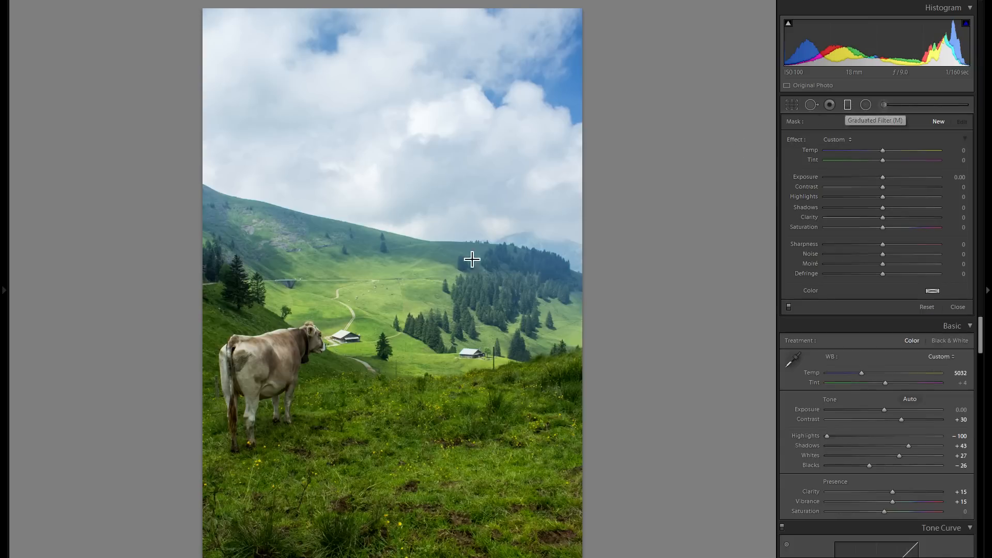
pyautogui.click(363, 296)
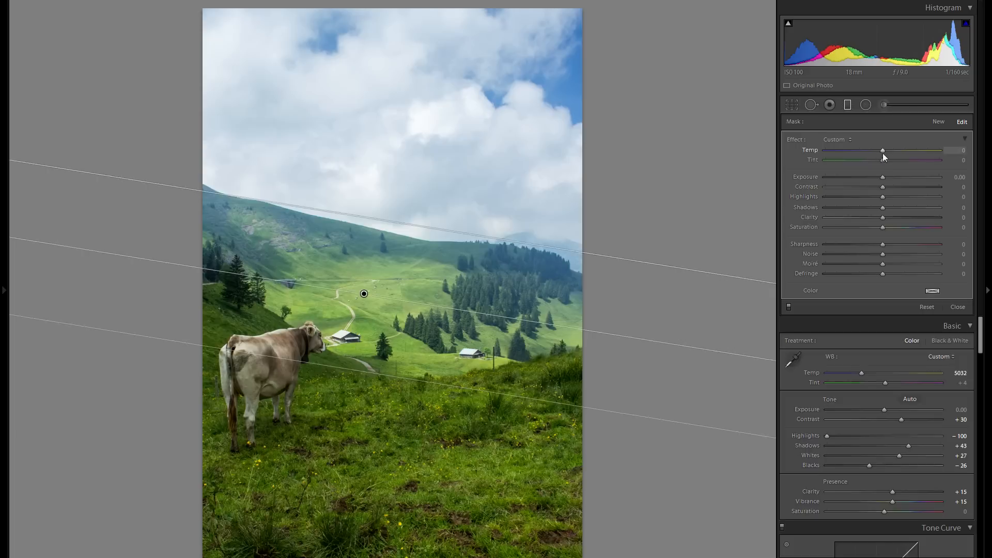
pyautogui.moveTo(885, 175)
pyautogui.mouseDown()
pyautogui.moveTo(876, 178)
pyautogui.moveTo(884, 182)
pyautogui.mouseUp()
pyautogui.moveTo(908, 187); pyautogui.dragTo(913, 188)
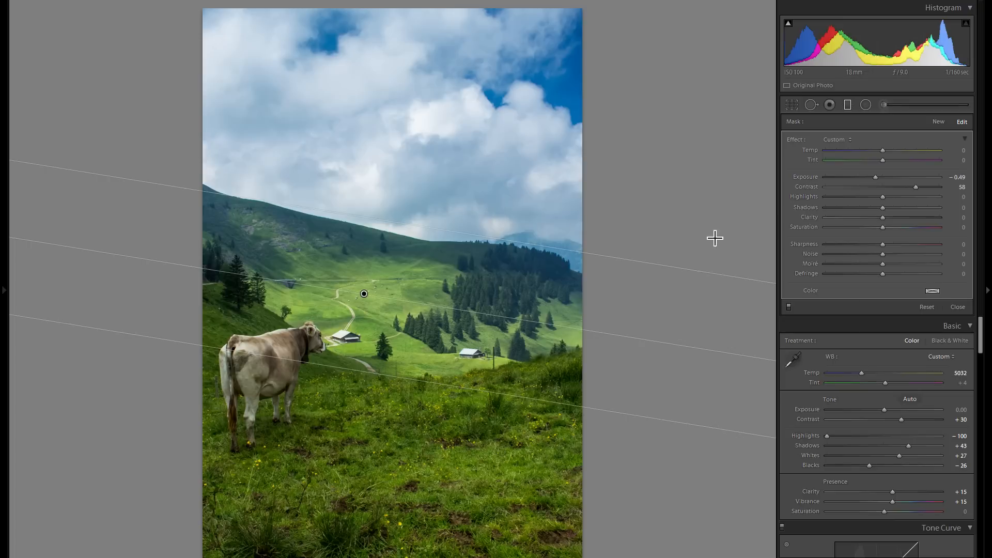
pyautogui.click(904, 187)
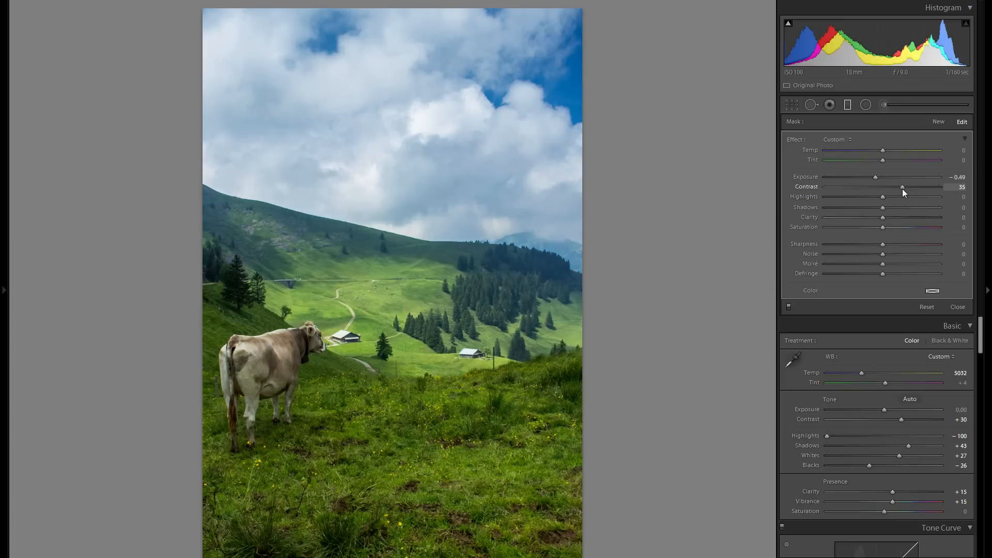
# Step: Test the graduated filter's Clarity at -25, 58 and -57 together with Contrast at 66, -63 and -58
pyautogui.click(903, 217)
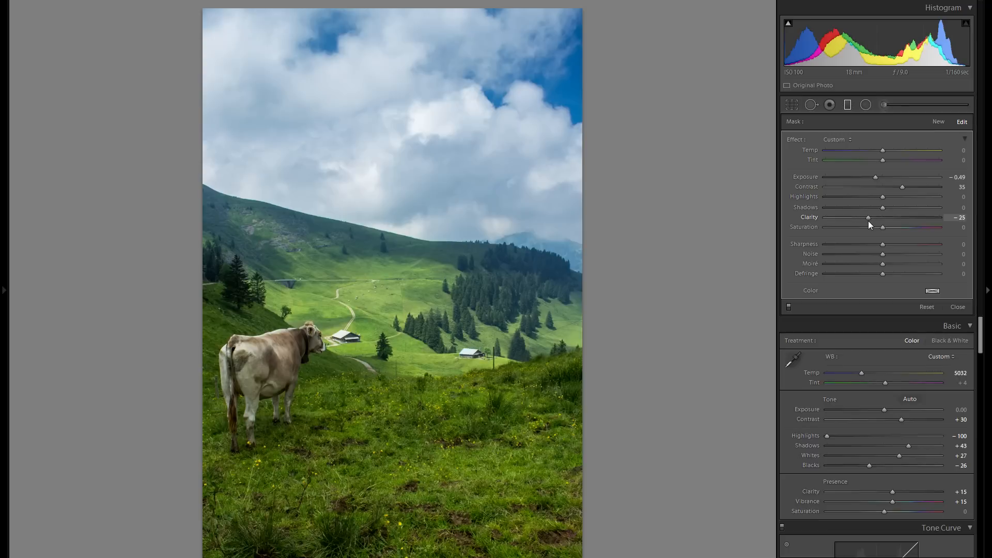
pyautogui.moveTo(876, 221); pyautogui.dragTo(874, 221)
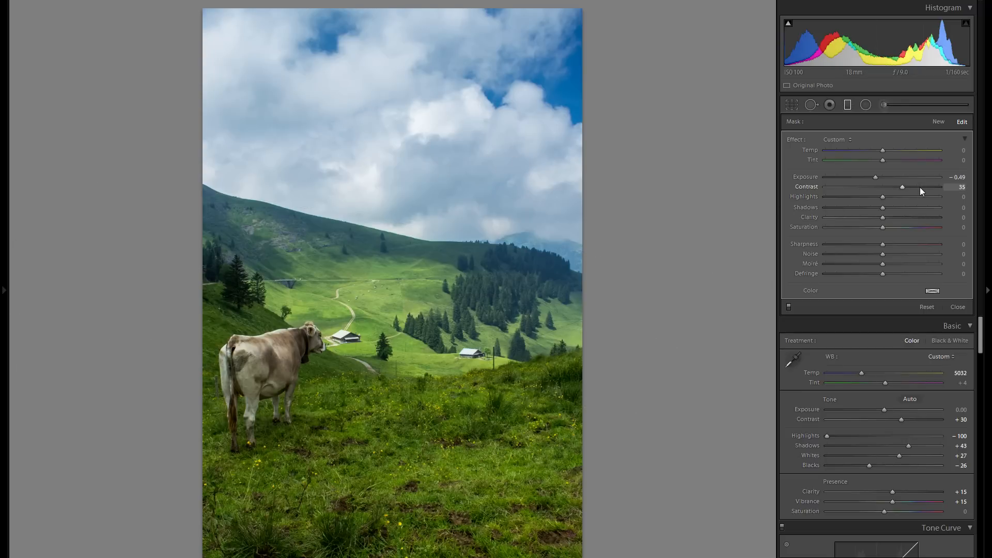
pyautogui.click(916, 221)
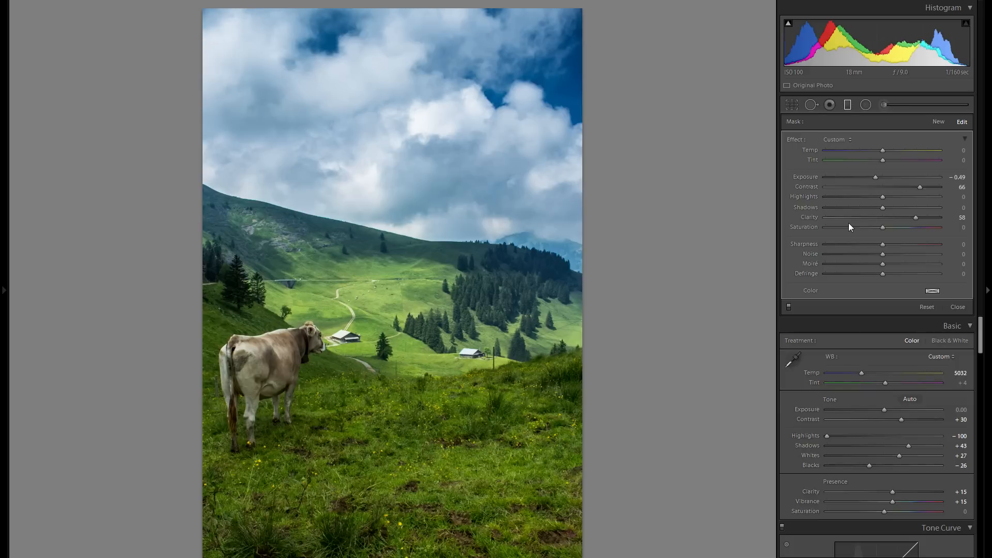
pyautogui.click(851, 187)
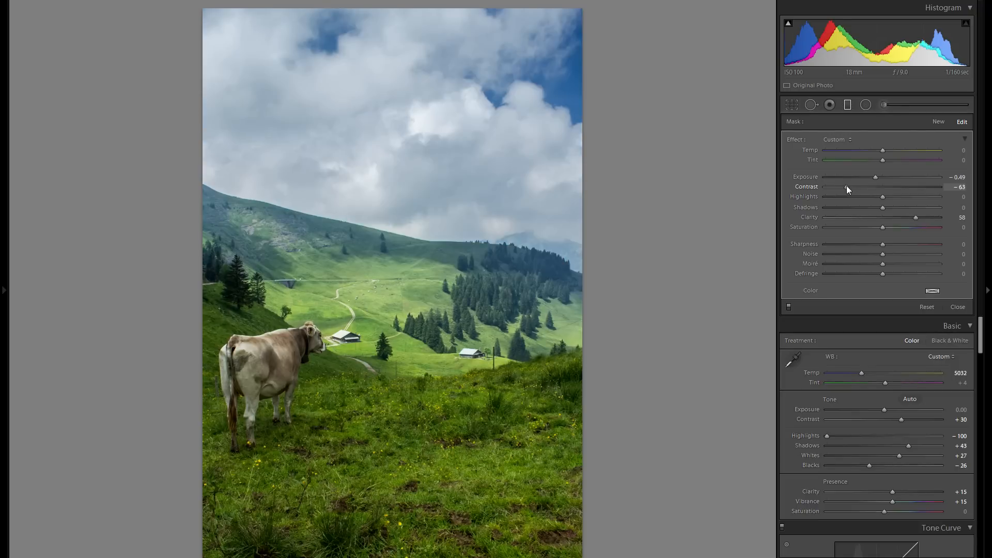
pyautogui.click(849, 217)
pyautogui.moveTo(857, 187); pyautogui.dragTo(848, 187)
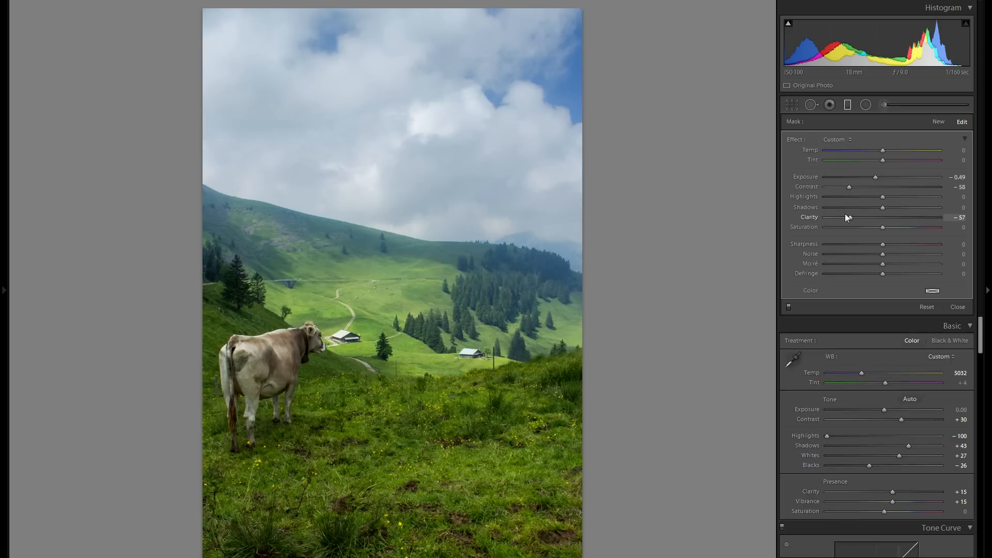
# Step: Set the graduated filter's Contrast to 42 and Exposure to -0.67, reset its Clarity, and close the filter
pyautogui.click(908, 187)
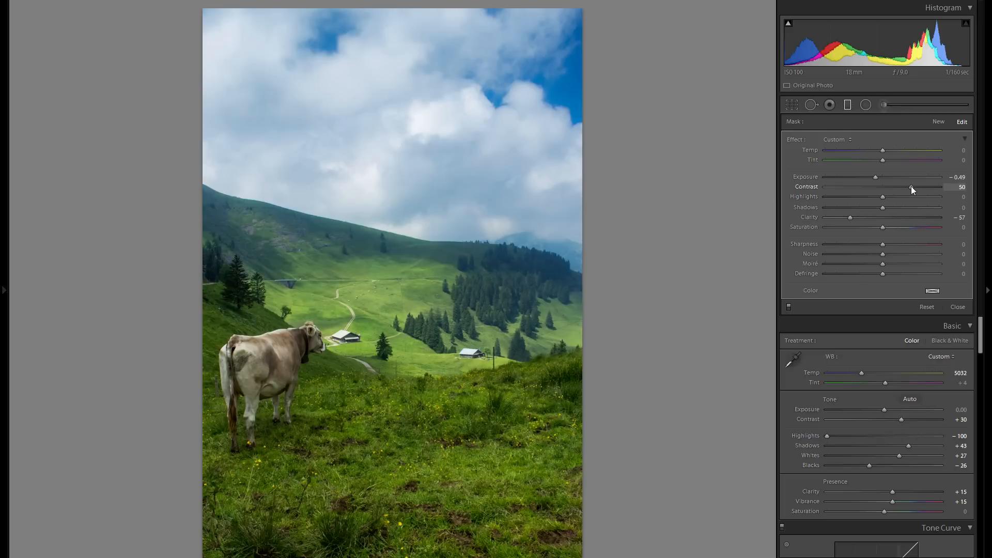
pyautogui.doubleClick(810, 217)
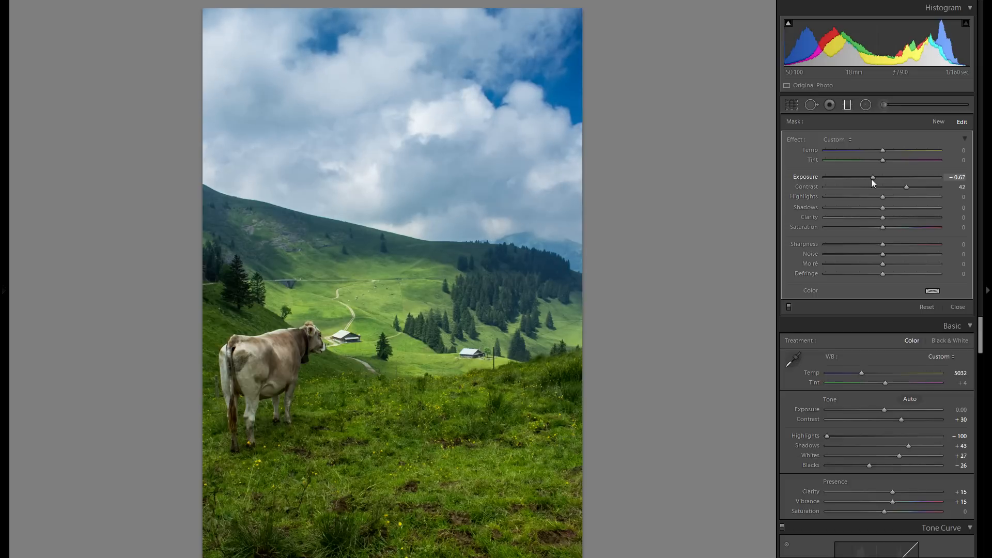
pyautogui.moveTo(873, 180)
pyautogui.mouseDown()
pyautogui.moveTo(854, 181)
pyautogui.moveTo(873, 182)
pyautogui.mouseUp()
pyautogui.click(852, 106)
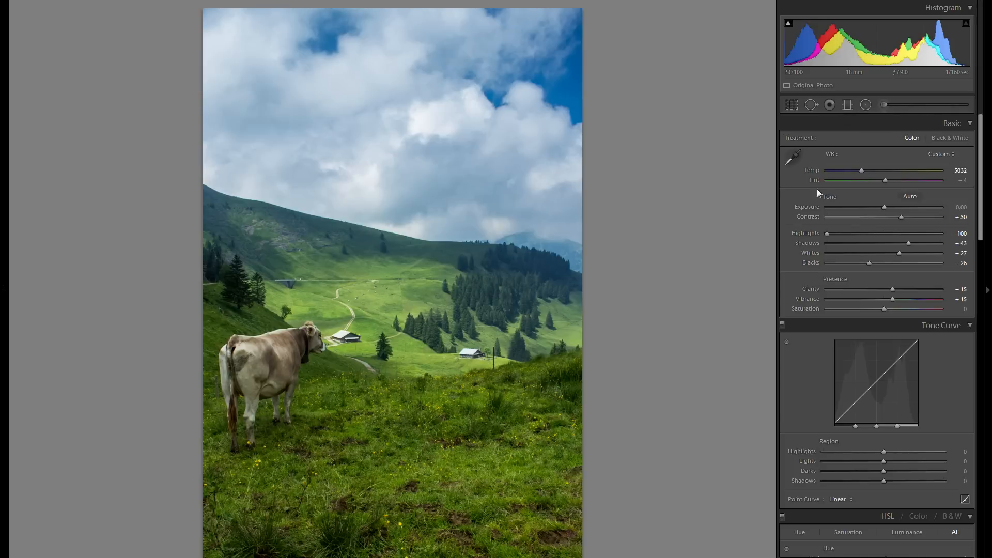
# Step: Try the tone curve's Highlights at 14 and 79, and reset it to 0
pyautogui.scroll(-4, 897, 213)
pyautogui.scroll(2, 906, 206)
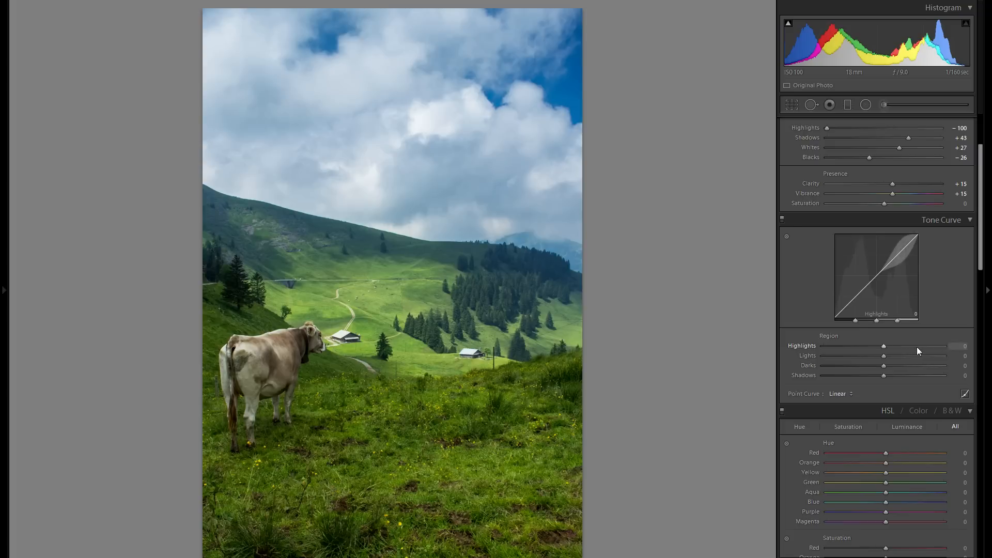
pyautogui.scroll(2, 892, 265)
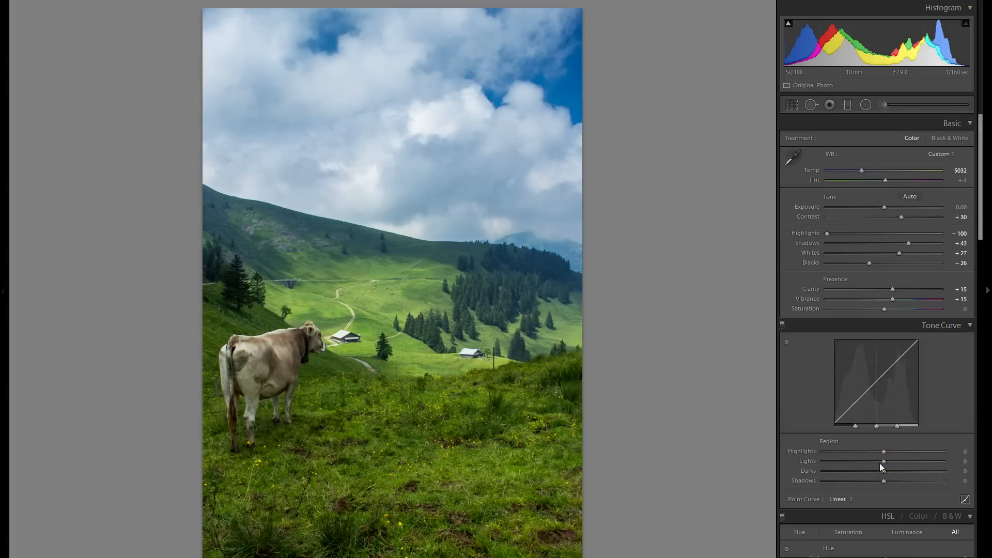
pyautogui.scroll(-2, 896, 440)
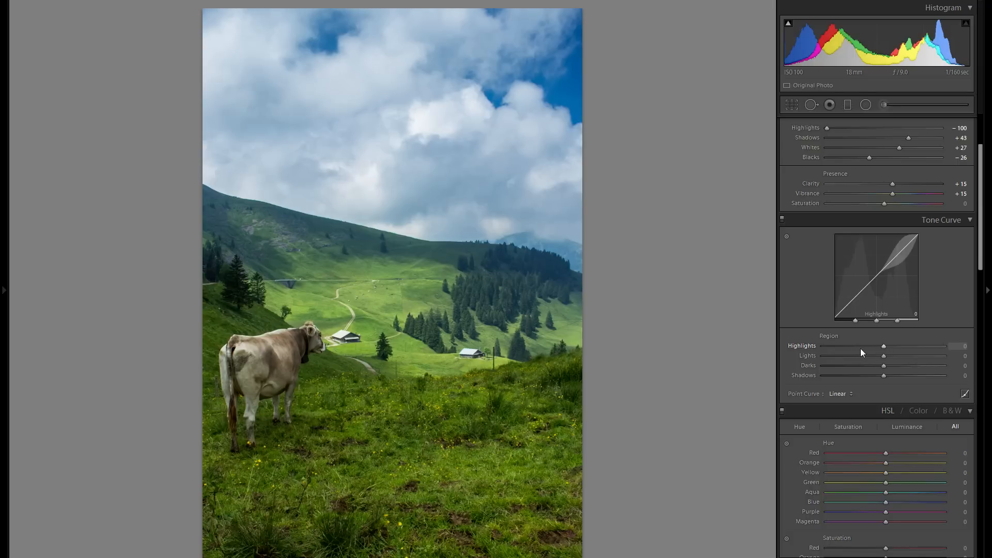
pyautogui.moveTo(920, 346); pyautogui.dragTo(892, 348)
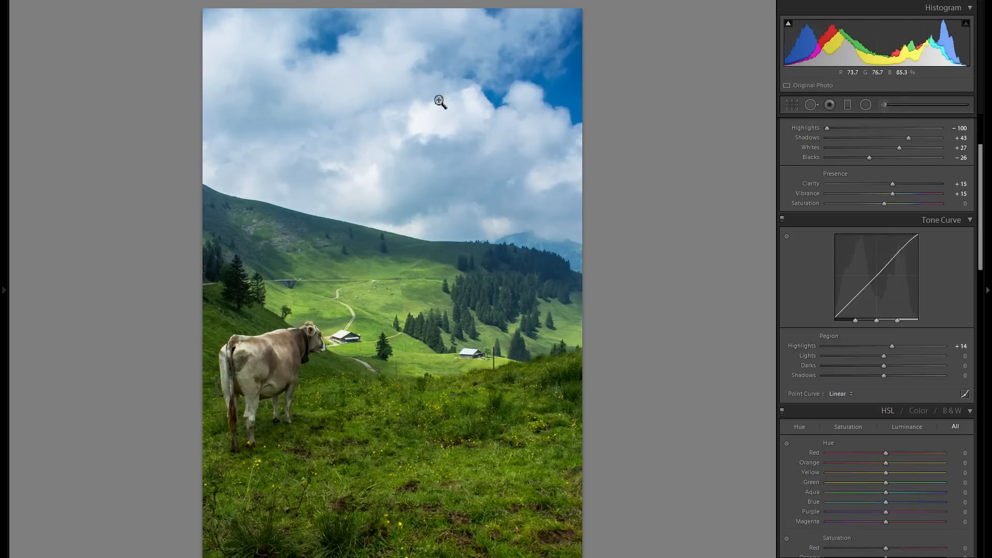
pyautogui.click(925, 346)
pyautogui.moveTo(925, 345); pyautogui.dragTo(941, 346)
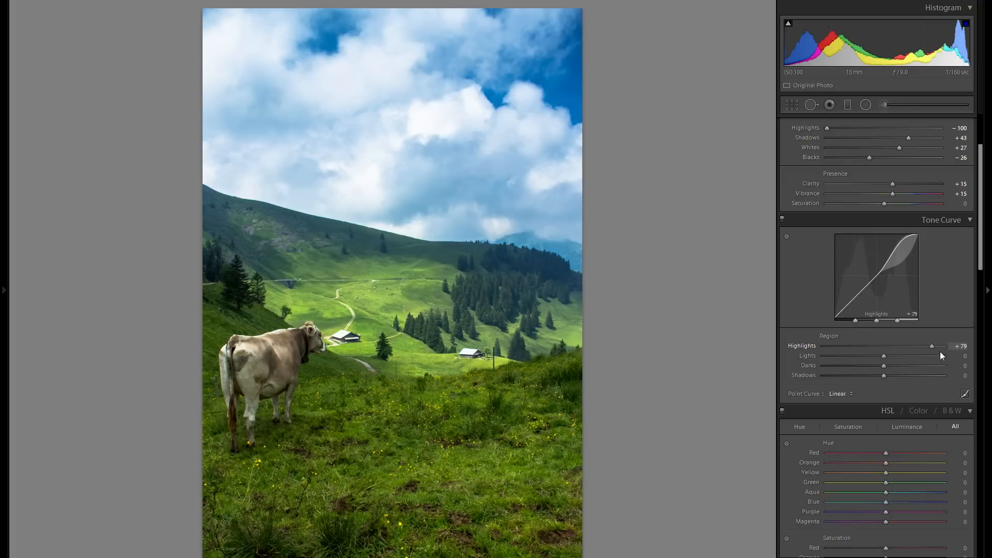
pyautogui.doubleClick(802, 346)
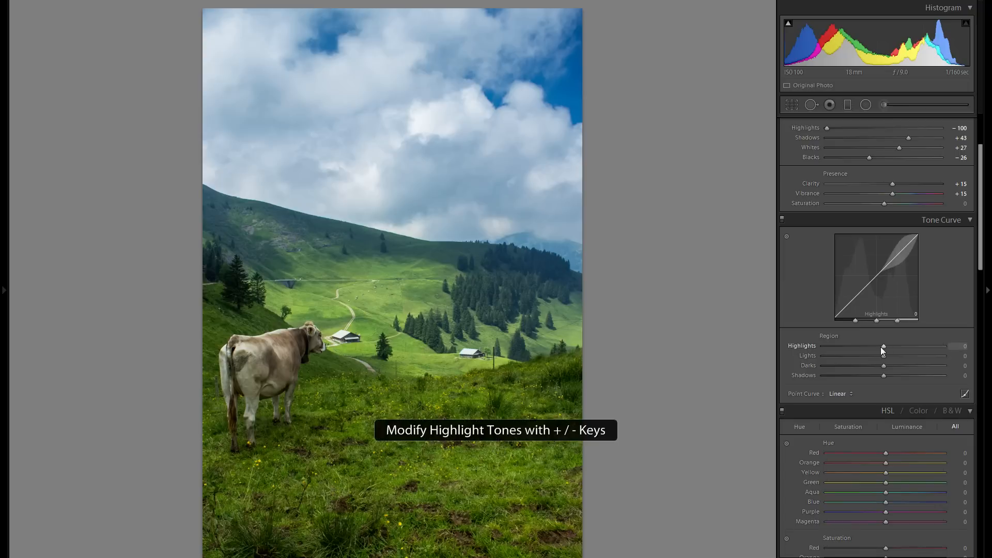
# Step: Try the tone curve's Highlights at 100 and 41, comparing the value of 41 with the reset curve
pyautogui.moveTo(919, 346); pyautogui.dragTo(960, 347)
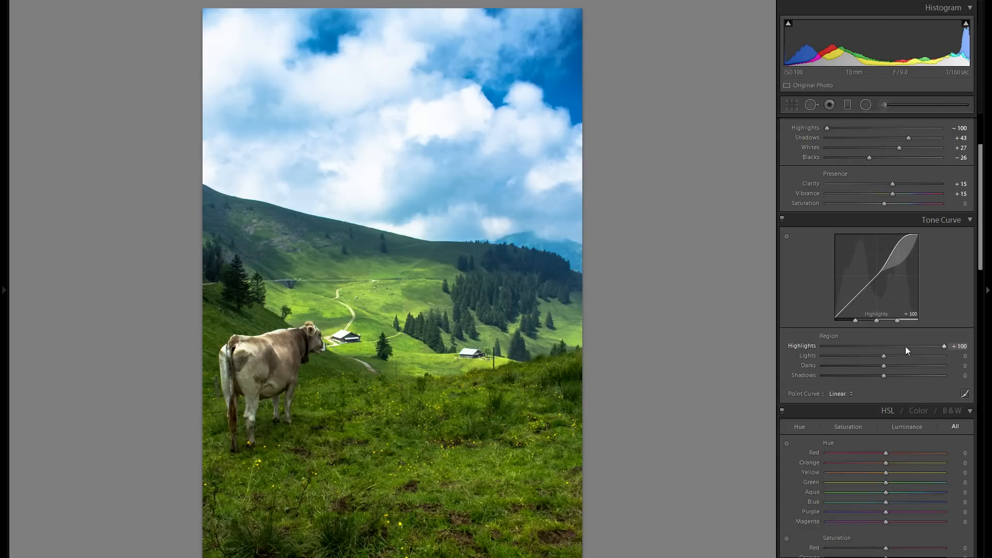
pyautogui.moveTo(905, 347); pyautogui.dragTo(908, 349)
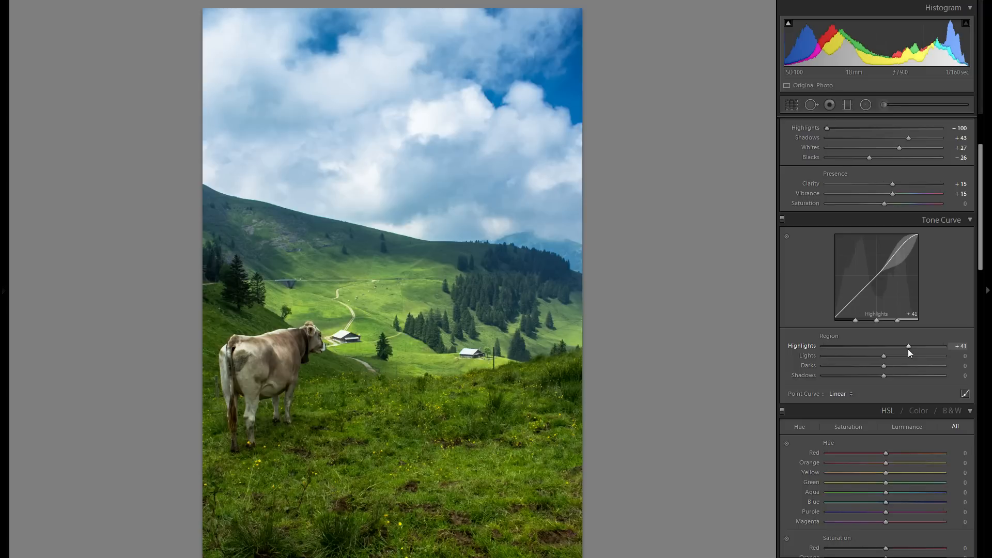
pyautogui.doubleClick(801, 343)
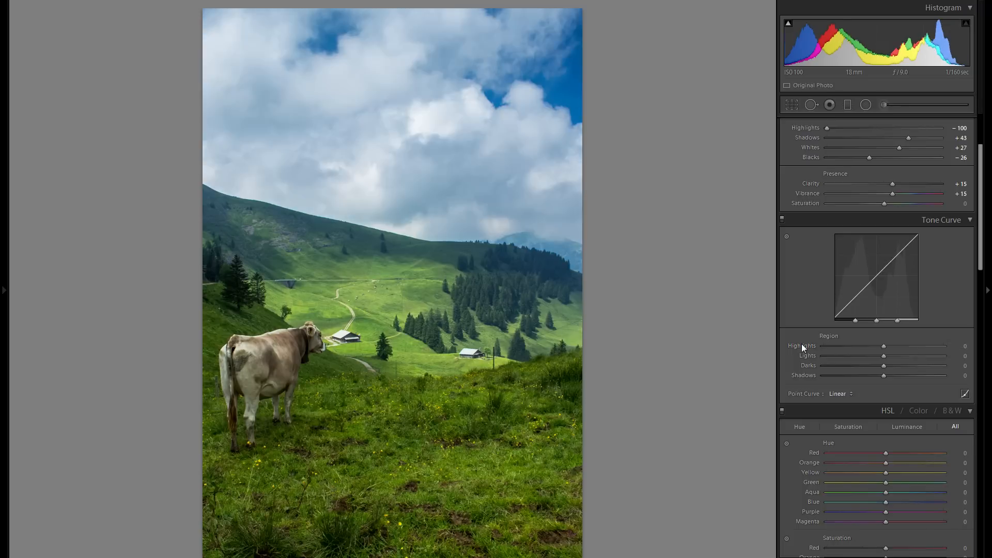
pyautogui.hotkey('ctrl', 'z')
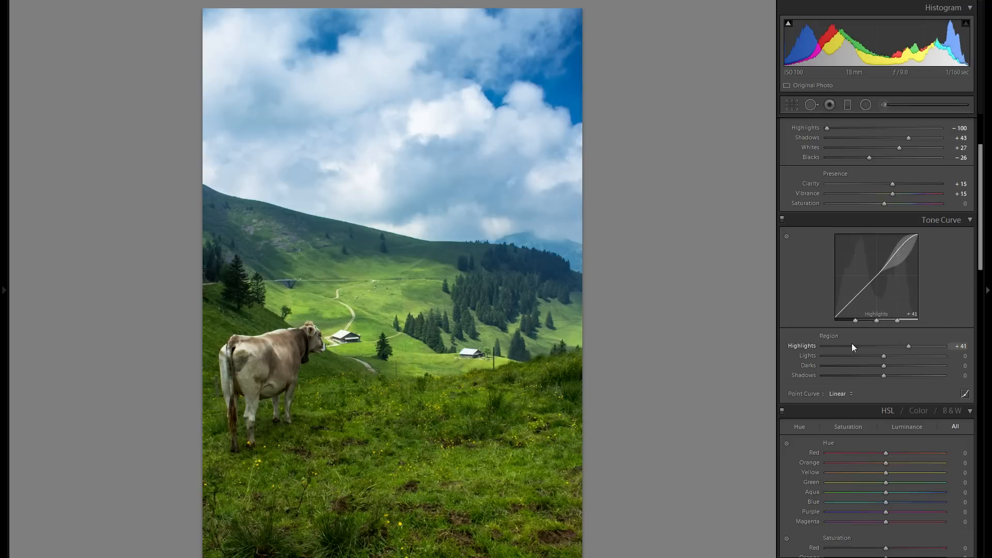
pyautogui.doubleClick(807, 346)
pyautogui.hotkey('ctrl', 'z')
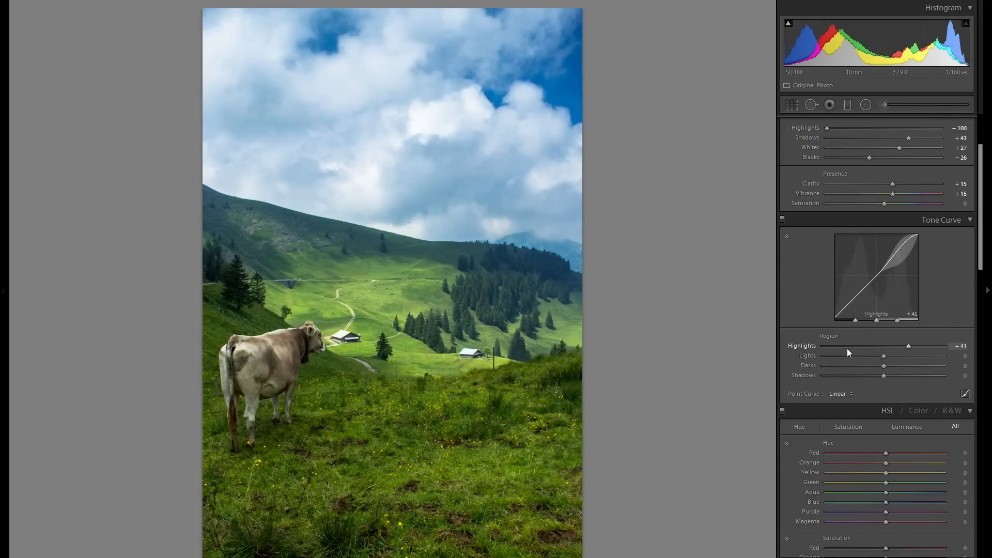
# Step: Try raising the basic tone Highlights and bring it back to -100
pyautogui.scroll(3, 847, 348)
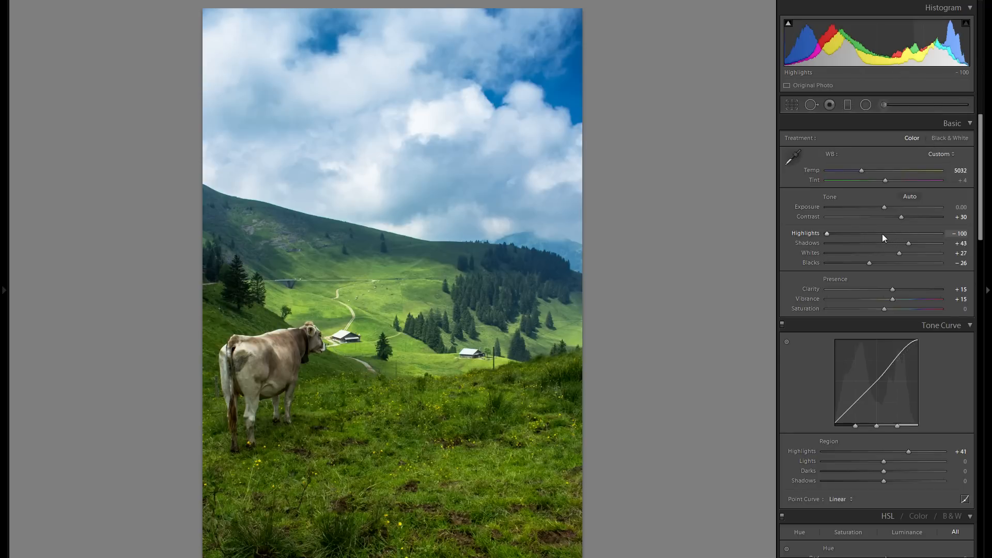
pyautogui.moveTo(880, 234); pyautogui.dragTo(692, 240)
pyautogui.scroll(-3, 867, 337)
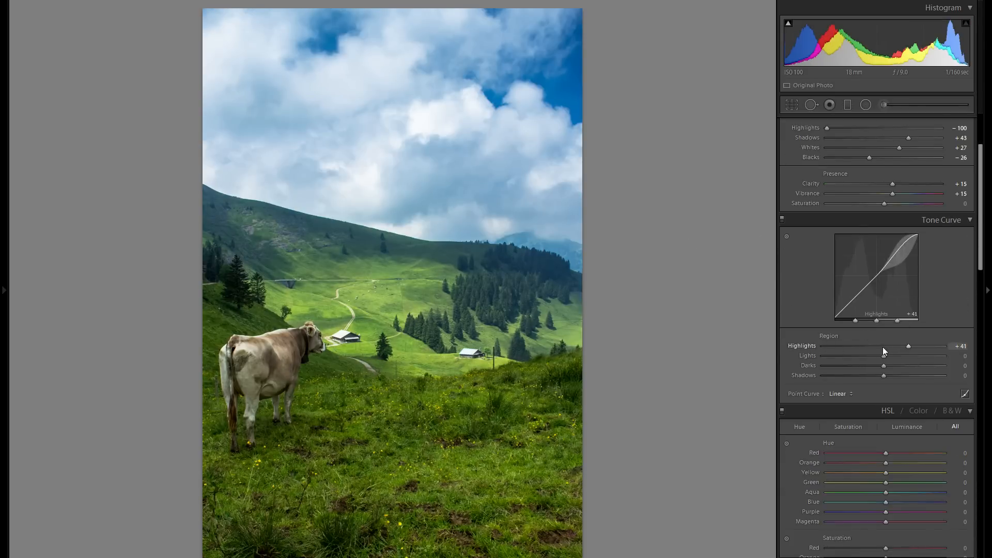
# Step: Test the tone curve's Highlights at 26, set it to 35, and compare the photo with the value reset
pyautogui.moveTo(881, 346)
pyautogui.mouseDown()
pyautogui.moveTo(913, 346)
pyautogui.moveTo(900, 346)
pyautogui.mouseUp()
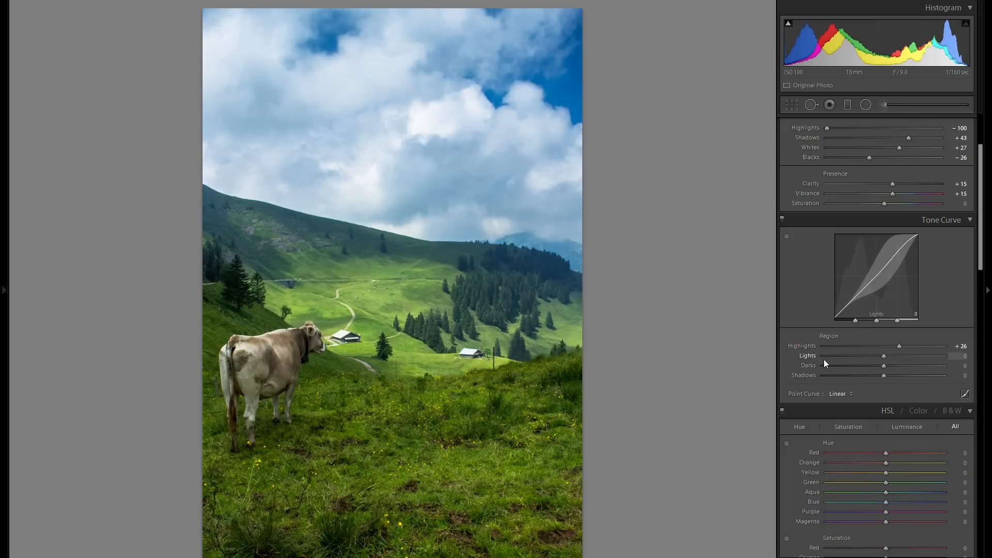
pyautogui.click(905, 345)
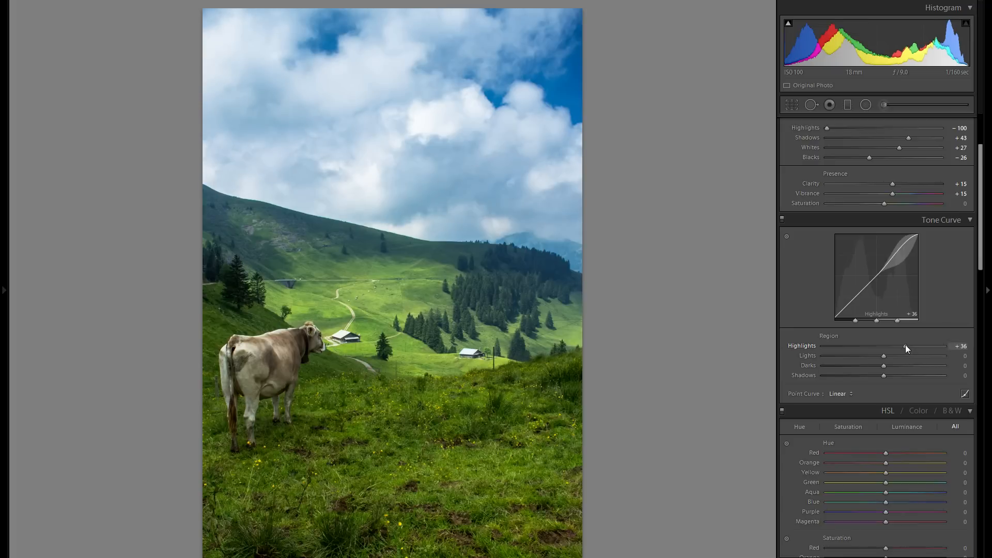
pyautogui.doubleClick(808, 345)
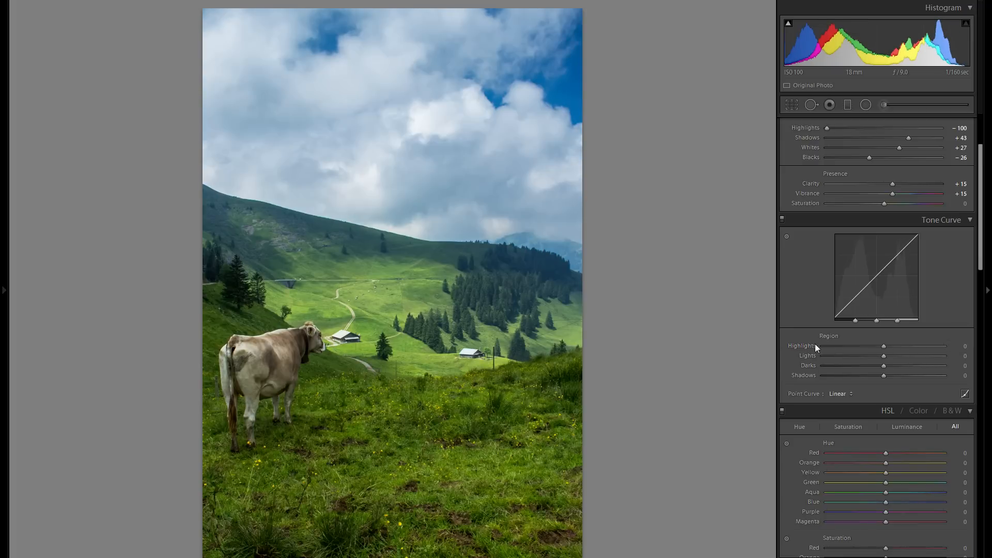
pyautogui.hotkey('ctrl', 'z')
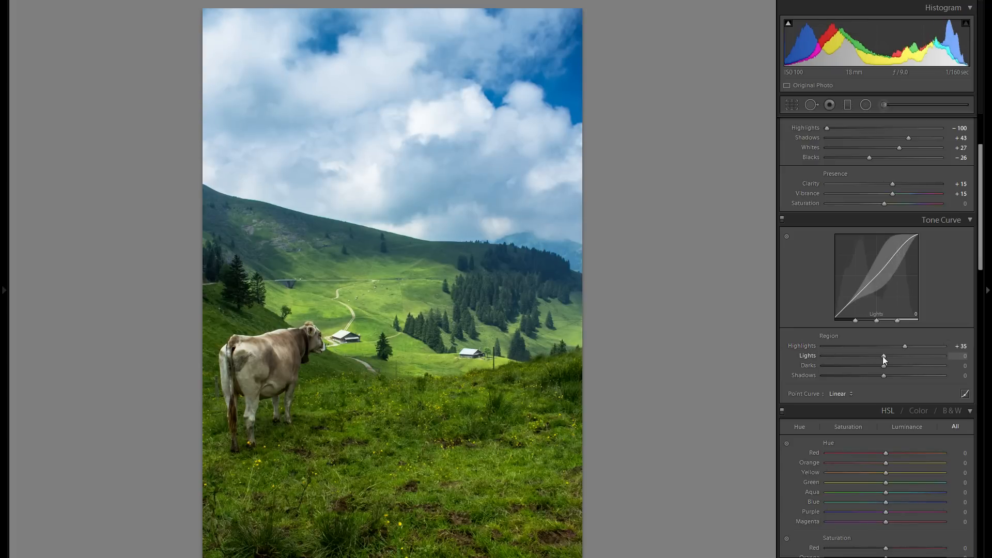
# Step: Set the tone curve's Lights to -16, Darks to -11 and Shadows to -4
pyautogui.moveTo(882, 356)
pyautogui.mouseDown()
pyautogui.moveTo(868, 372)
pyautogui.moveTo(885, 354)
pyautogui.moveTo(899, 355)
pyautogui.mouseUp()
pyautogui.moveTo(902, 355); pyautogui.dragTo(860, 376)
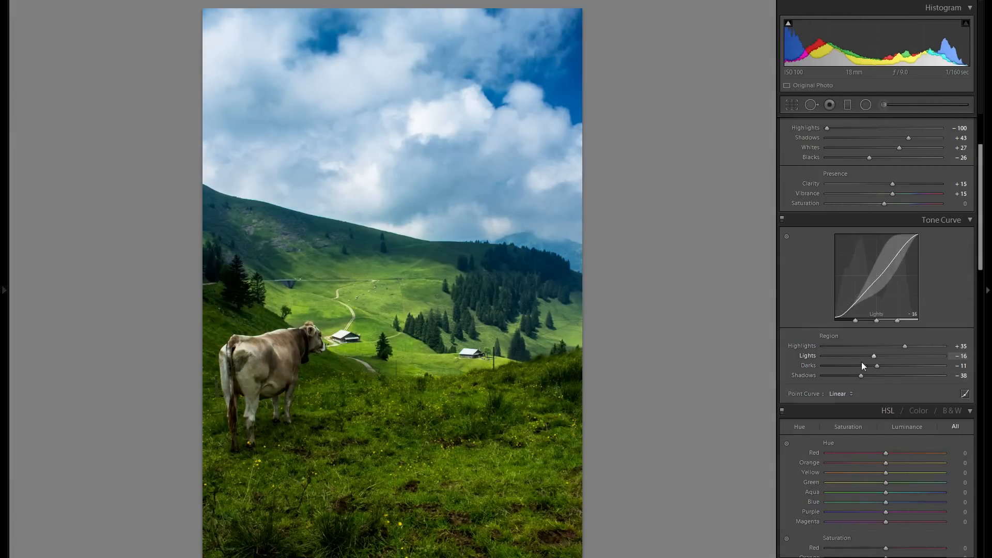
pyautogui.moveTo(860, 375); pyautogui.dragTo(881, 375)
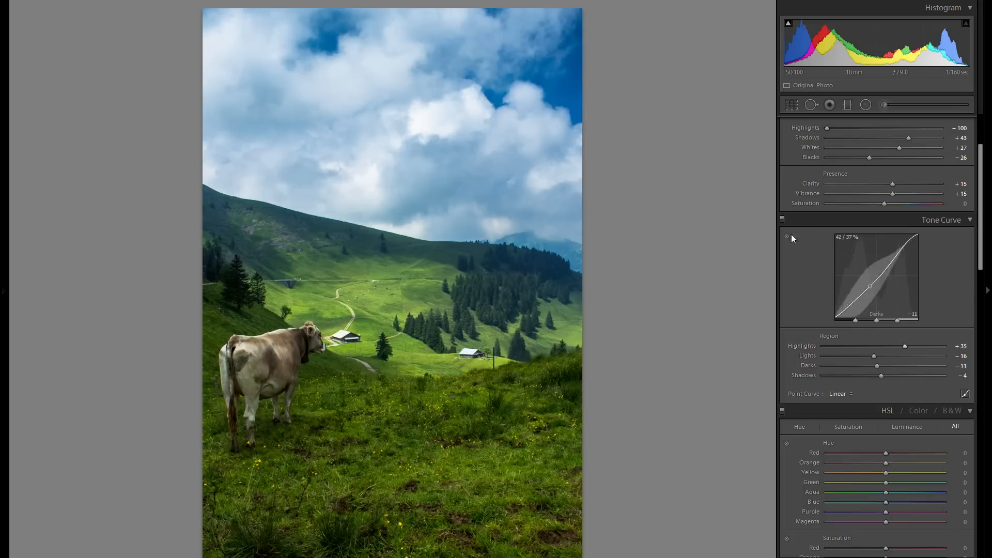
# Step: Compare the photo with the tone curve adjustments switched off and on
pyautogui.click(782, 218)
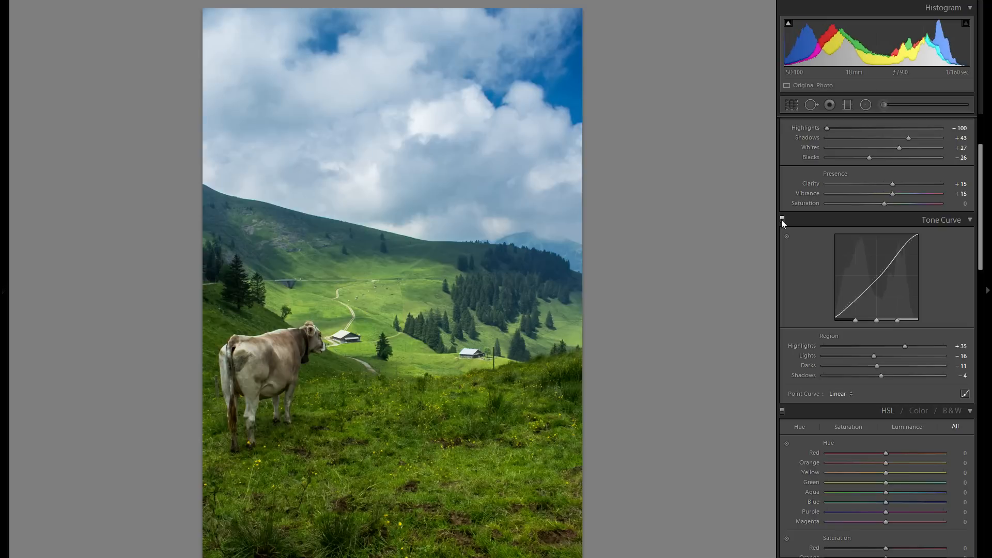
pyautogui.click(781, 218)
pyautogui.click(782, 218)
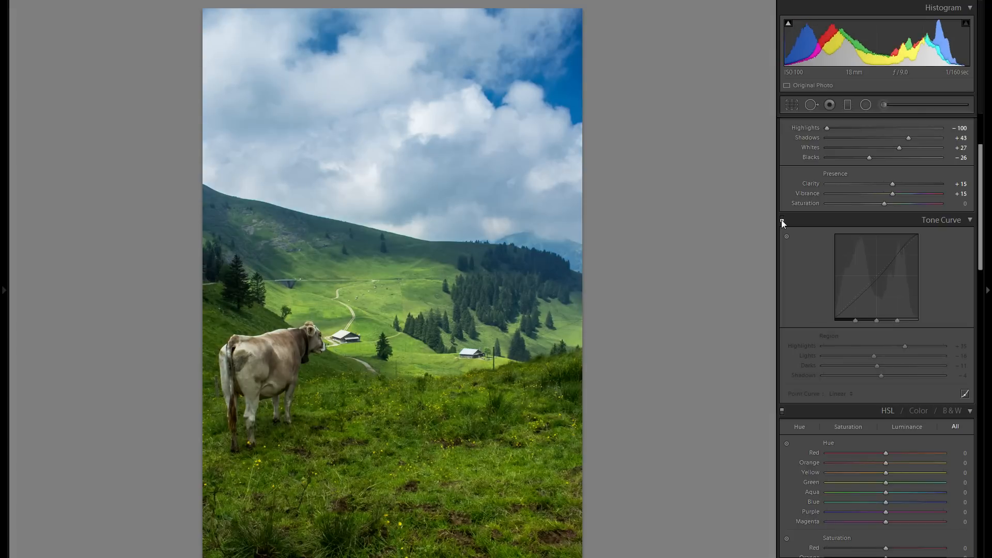
pyautogui.click(782, 218)
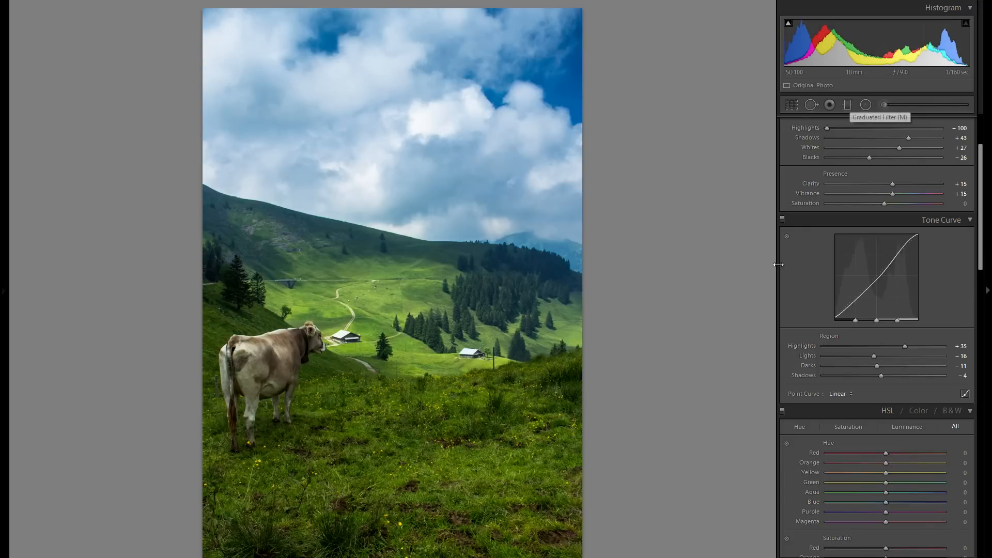
pyautogui.click(783, 221)
pyautogui.click(783, 221)
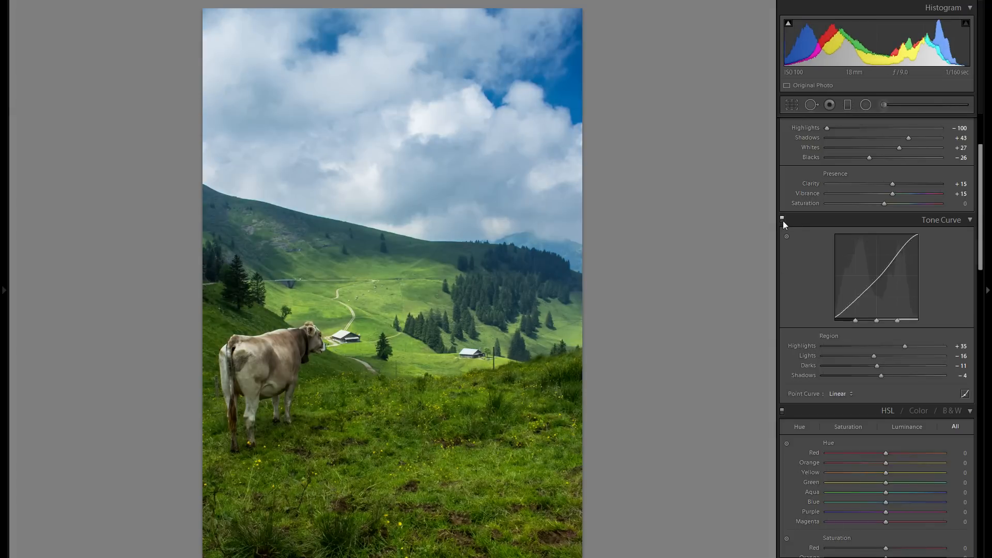
# Step: Reselect the graduated filter over the hills, set its Exposure to -0.56 and Contrast to 20, and close the filter
pyautogui.click(847, 105)
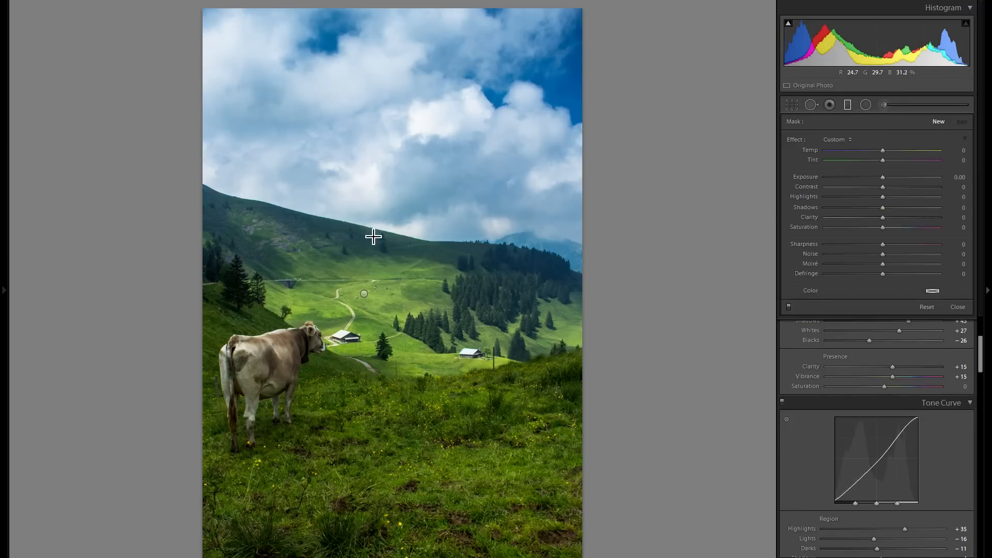
pyautogui.click(364, 293)
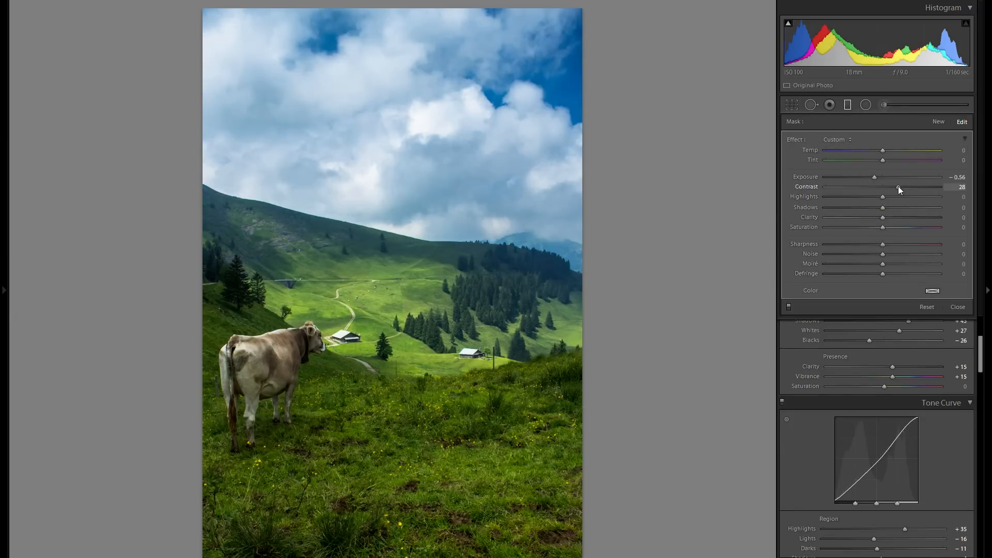
pyautogui.moveTo(894, 187); pyautogui.dragTo(895, 187)
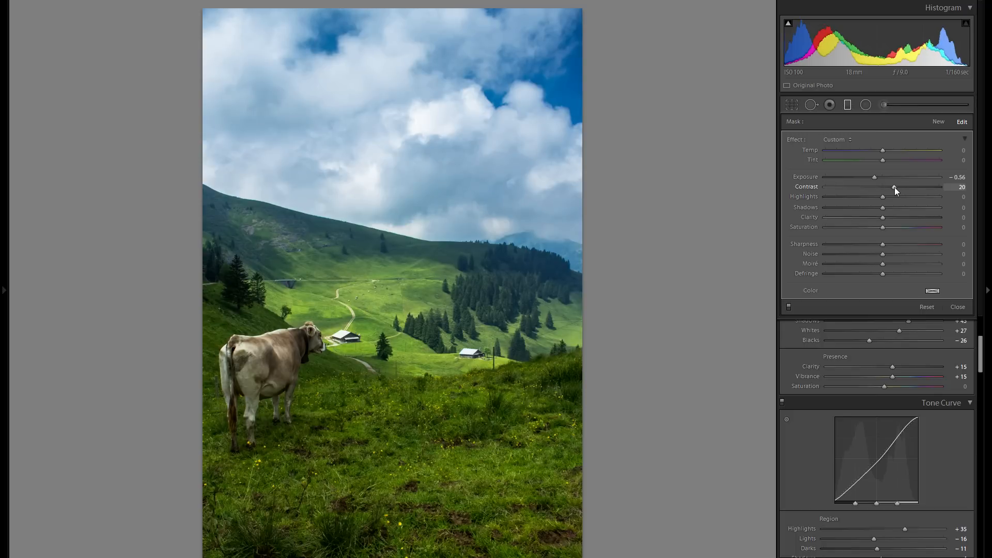
pyautogui.click(848, 106)
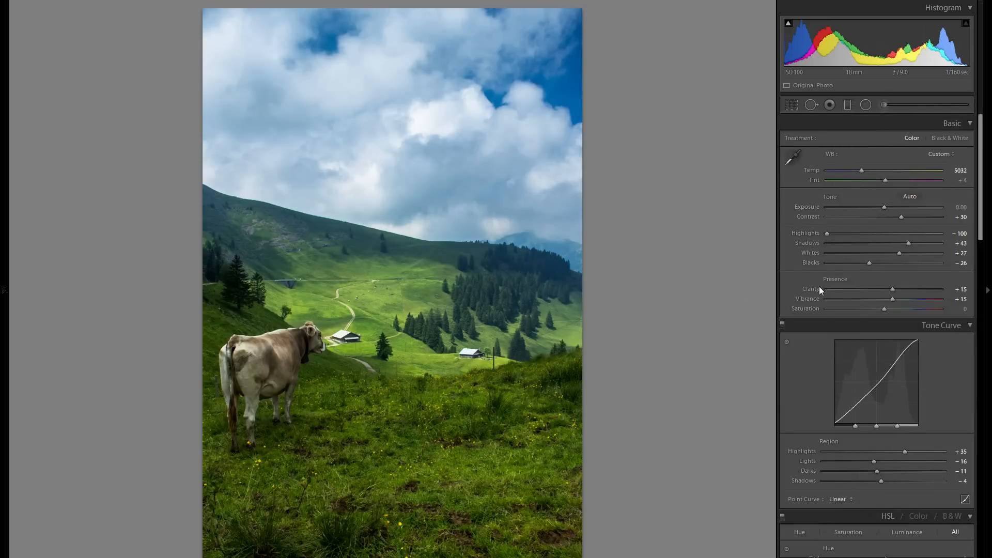
# Step: Reopen the graduated filter over the hills to check its placement and settings, and close it without changes
pyautogui.scroll(-3, 814, 354)
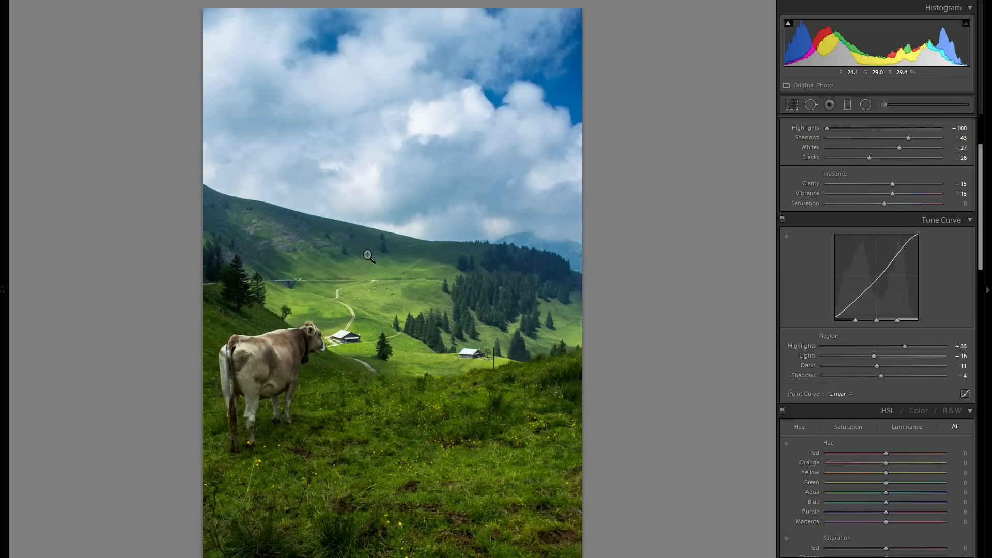
pyautogui.click(846, 103)
pyautogui.click(365, 296)
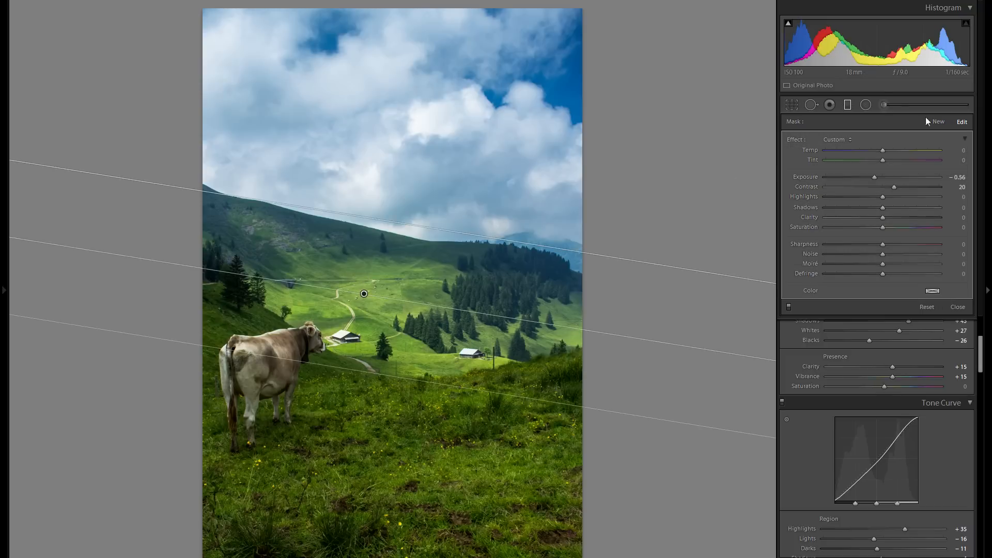
pyautogui.click(847, 104)
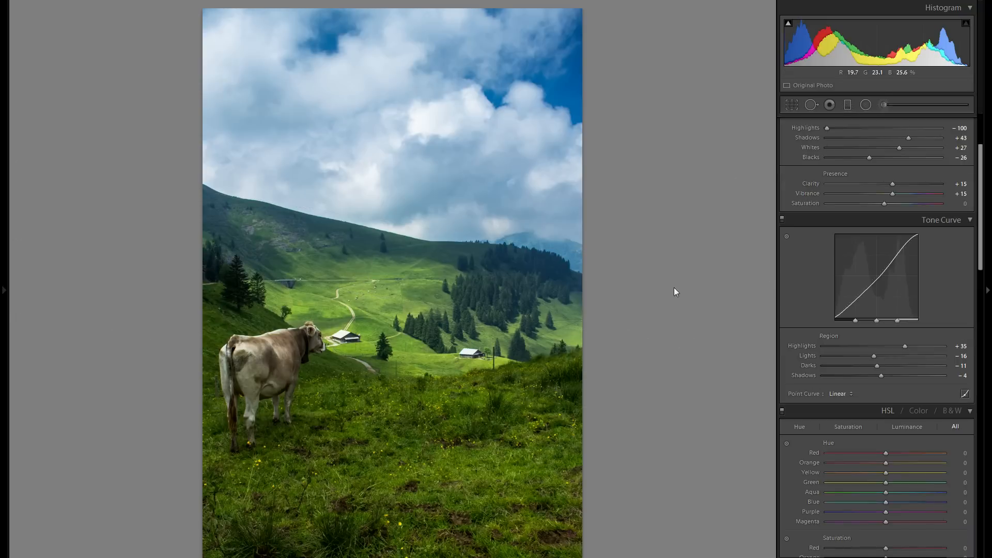
pyautogui.click(847, 104)
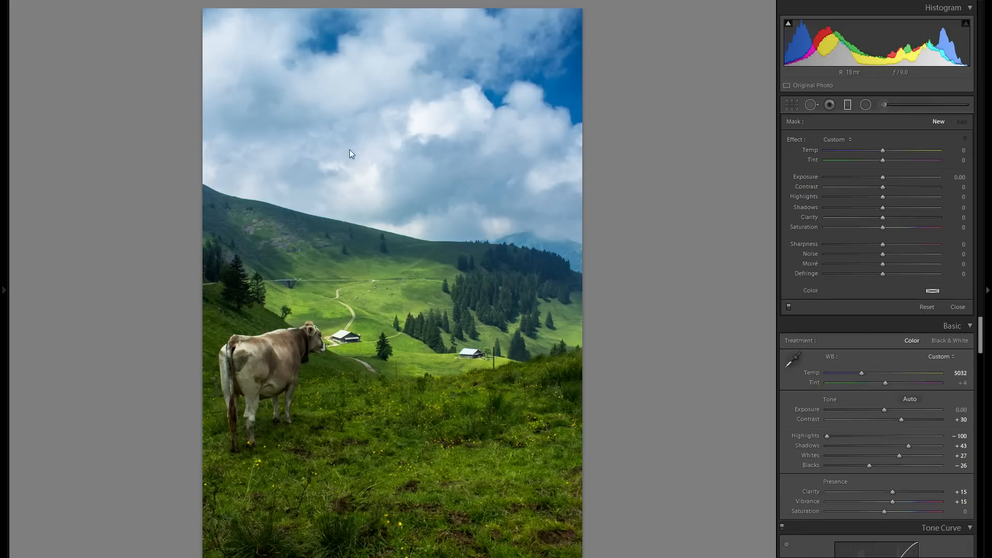
pyautogui.click(847, 104)
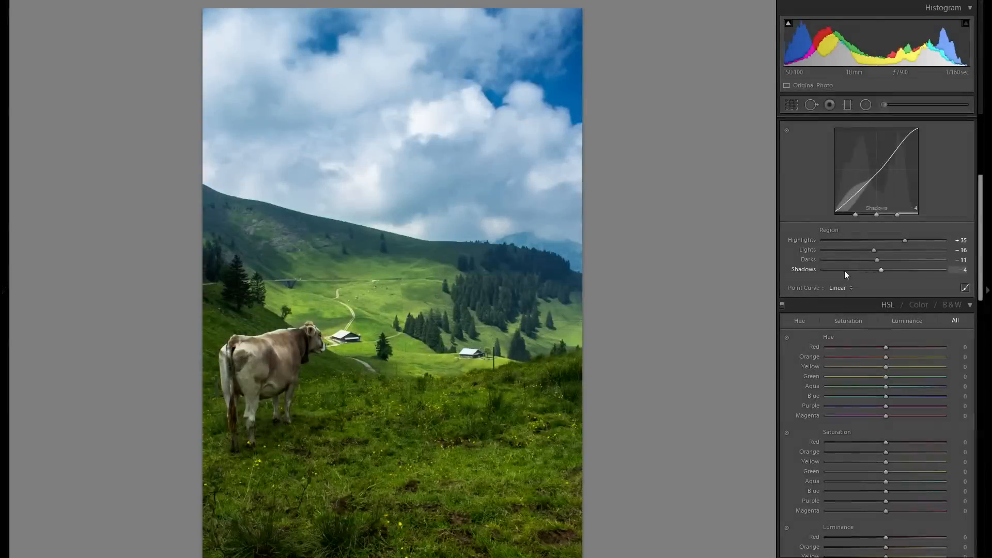
# Step: Try shifting the grass hue with the targeted adjustment tool, to Yellow -15 and Green -11, and reset both hues to 0
pyautogui.scroll(4, 857, 283)
pyautogui.scroll(-6, 875, 352)
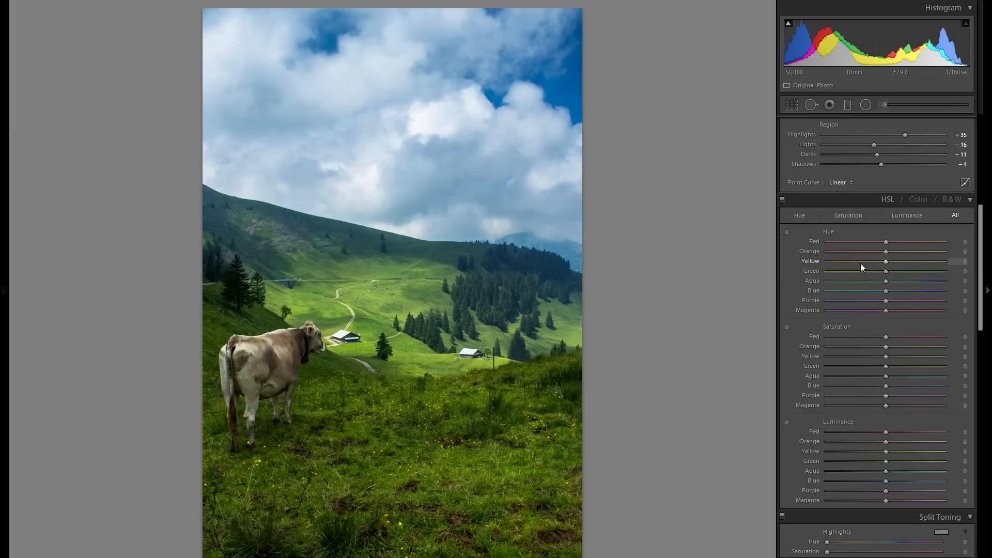
pyautogui.click(787, 232)
pyautogui.moveTo(355, 385)
pyautogui.mouseDown()
pyautogui.moveTo(356, 455)
pyautogui.moveTo(356, 364)
pyautogui.moveTo(355, 378)
pyautogui.mouseUp()
pyautogui.doubleClick(819, 275)
pyautogui.doubleClick(813, 263)
pyautogui.moveTo(355, 455); pyautogui.dragTo(355, 464)
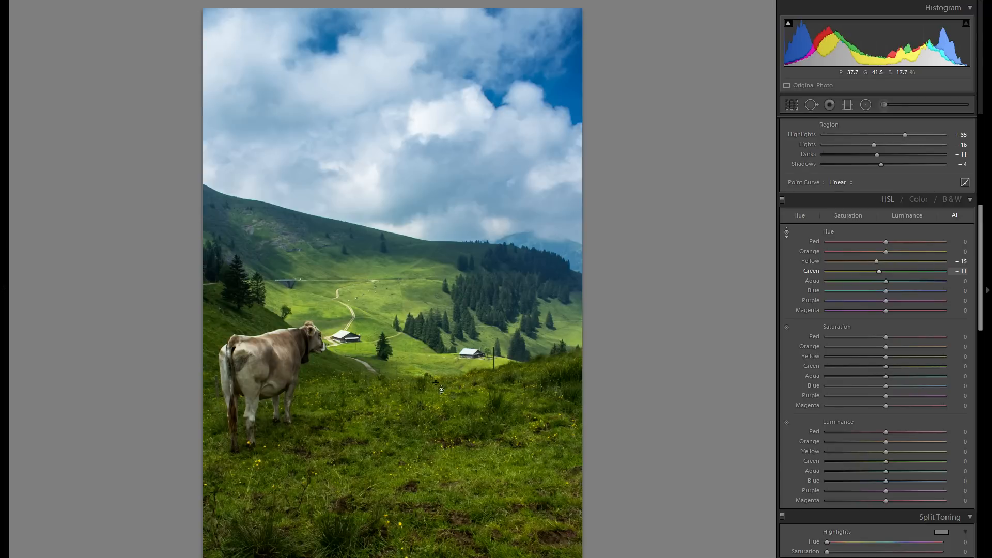
pyautogui.doubleClick(806, 260)
pyautogui.doubleClick(808, 270)
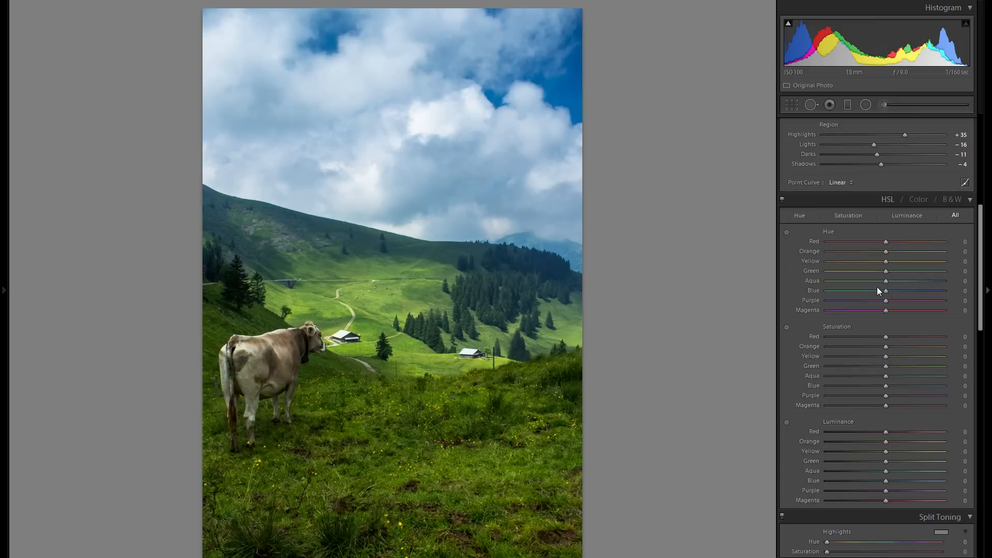
# Step: Set the Split Toning highlights Hue to 47 with the highlights color picker and close the picker
pyautogui.scroll(-3, 878, 269)
pyautogui.scroll(-6, 870, 267)
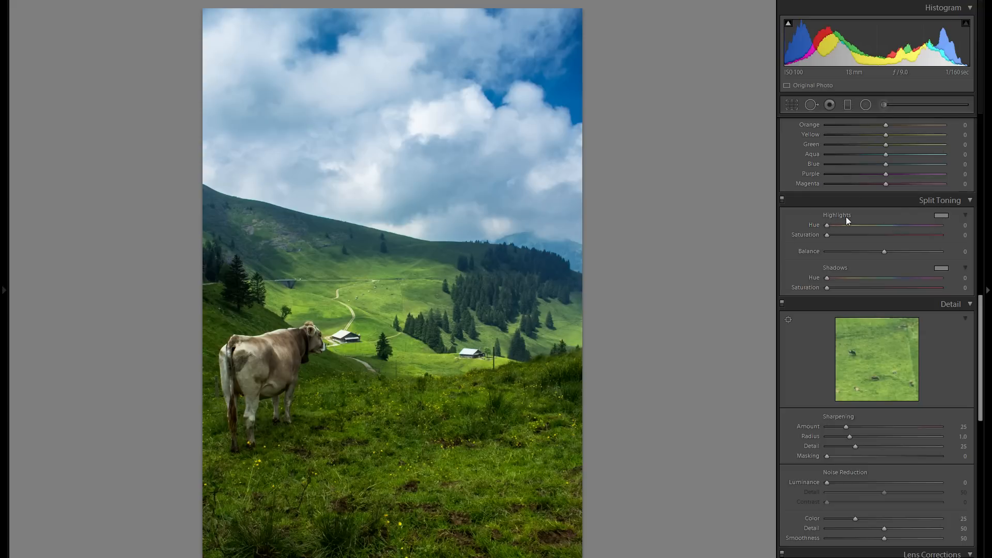
pyautogui.click(941, 215)
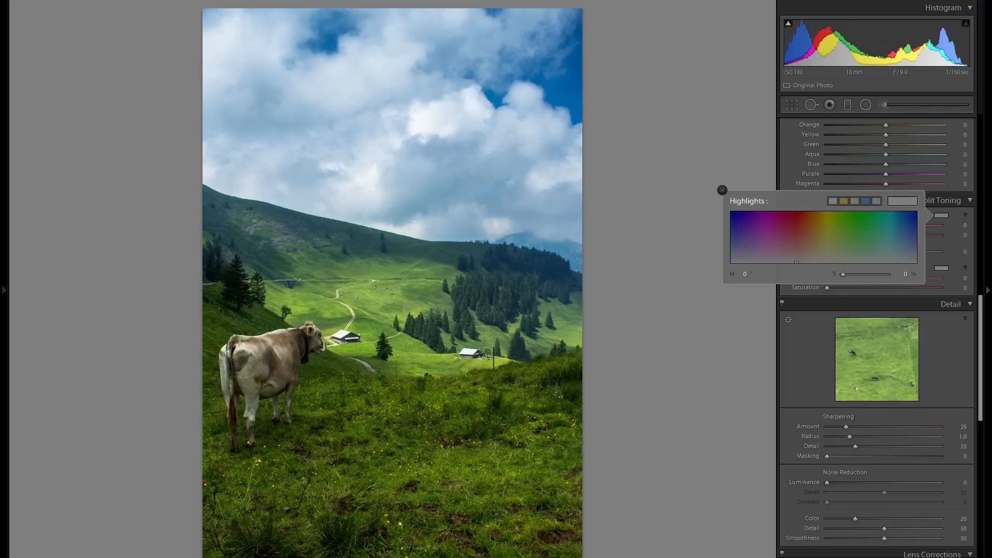
pyautogui.moveTo(796, 262)
pyautogui.mouseDown()
pyautogui.moveTo(796, 243)
pyautogui.moveTo(772, 223)
pyautogui.moveTo(816, 228)
pyautogui.moveTo(822, 248)
pyautogui.moveTo(822, 225)
pyautogui.moveTo(821, 262)
pyautogui.mouseUp()
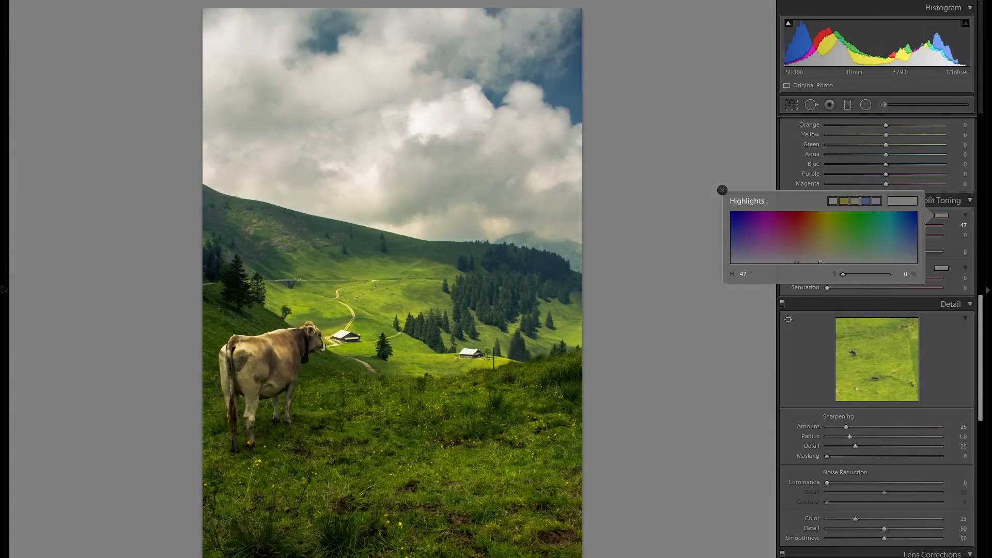
pyautogui.click(722, 190)
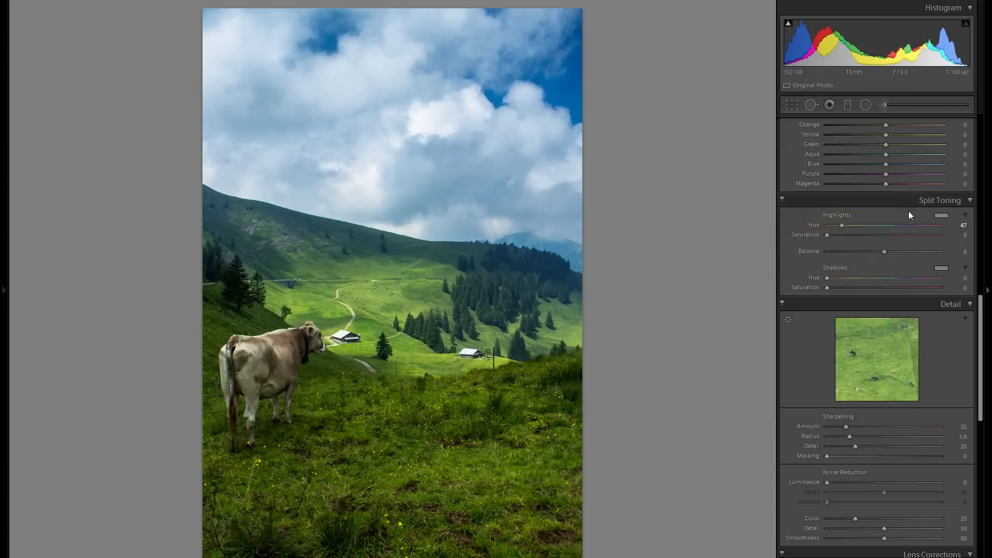
# Step: Try tinting the Split Toning highlights with Hue 52 and Saturation 82, and return the Saturation to 0
pyautogui.scroll(3, 904, 269)
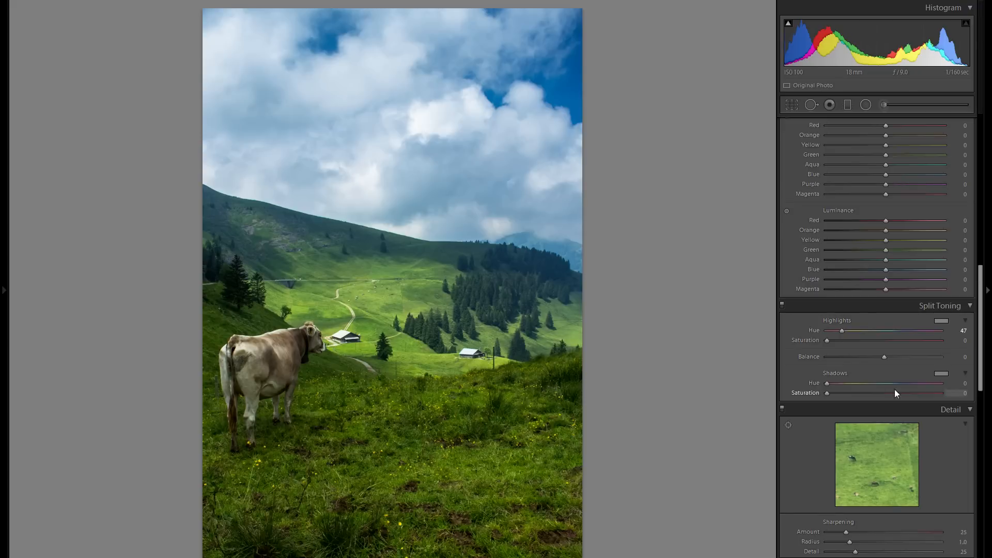
pyautogui.click(944, 321)
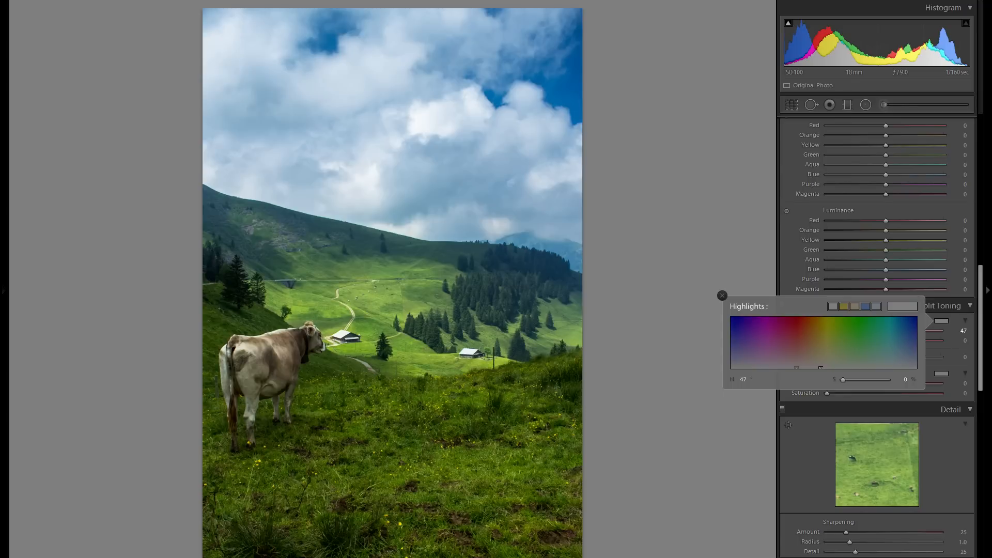
pyautogui.moveTo(821, 368); pyautogui.dragTo(823, 332)
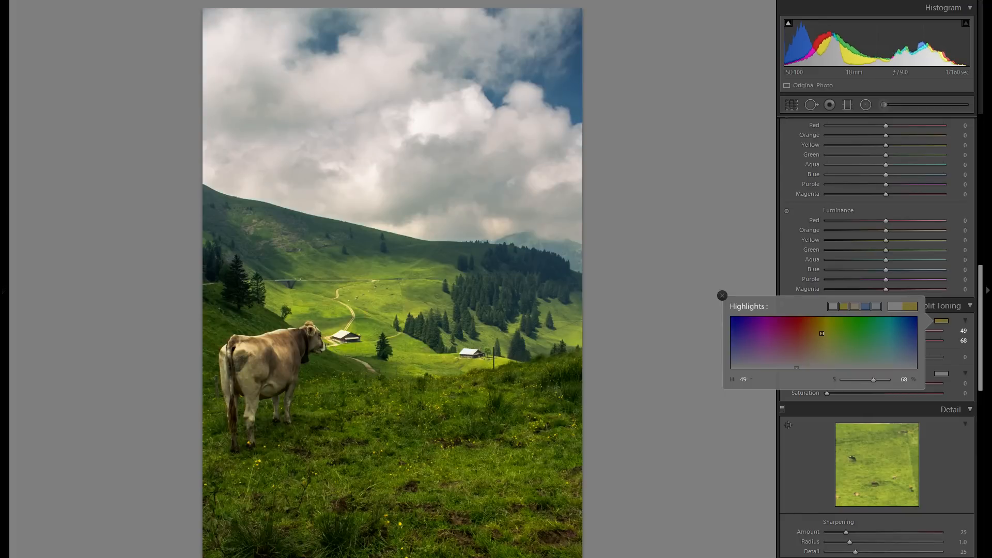
pyautogui.moveTo(823, 332); pyautogui.dragTo(823, 326)
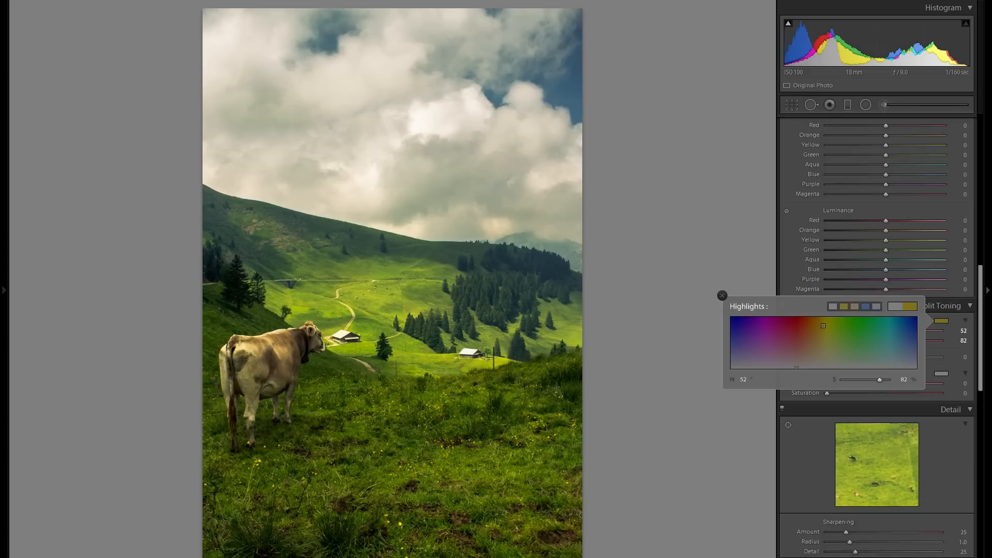
pyautogui.moveTo(880, 379); pyautogui.dragTo(840, 379)
pyautogui.click(722, 296)
# Step: Try warming the white balance to a Temp of 7701, and undo the temperature change
pyautogui.scroll(10, 842, 258)
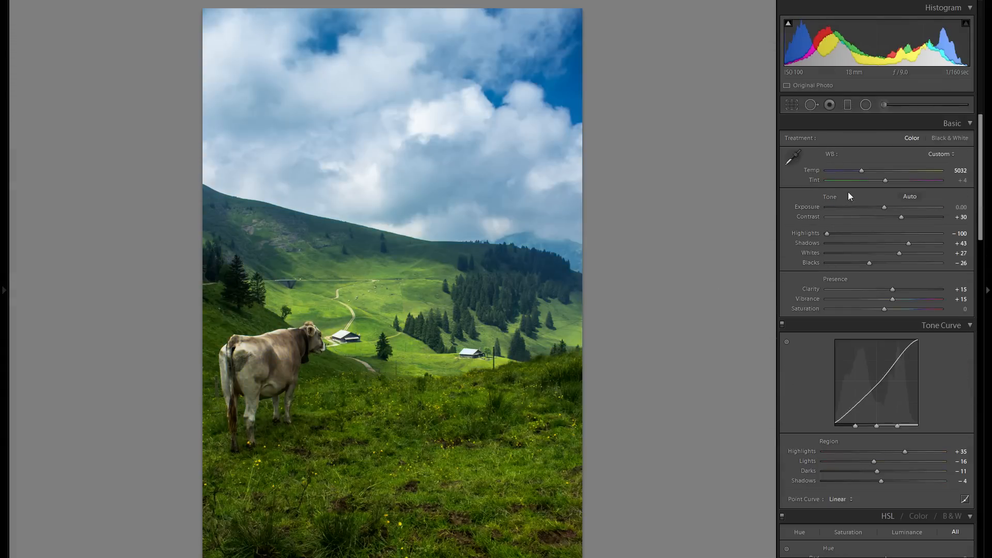
pyautogui.click(885, 170)
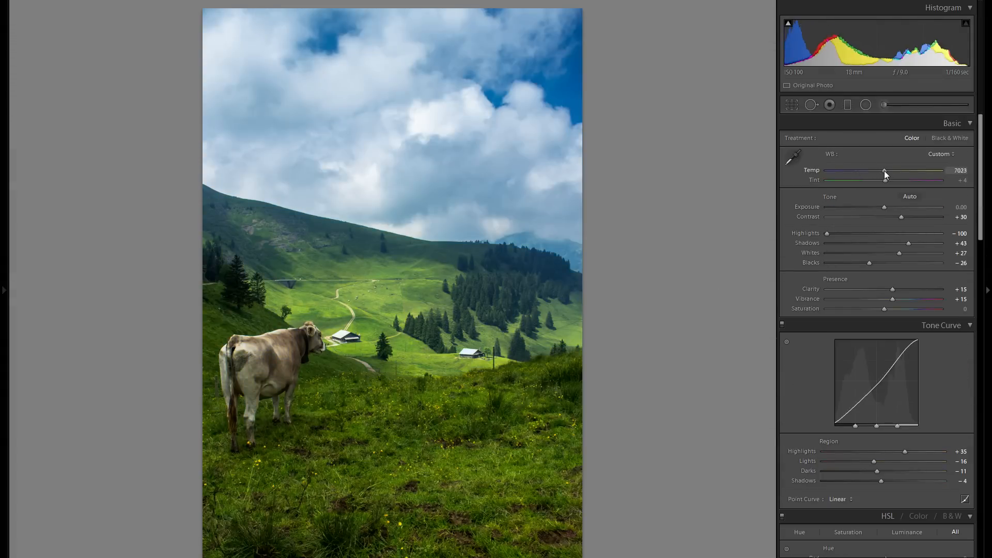
pyautogui.moveTo(885, 170); pyautogui.dragTo(892, 172)
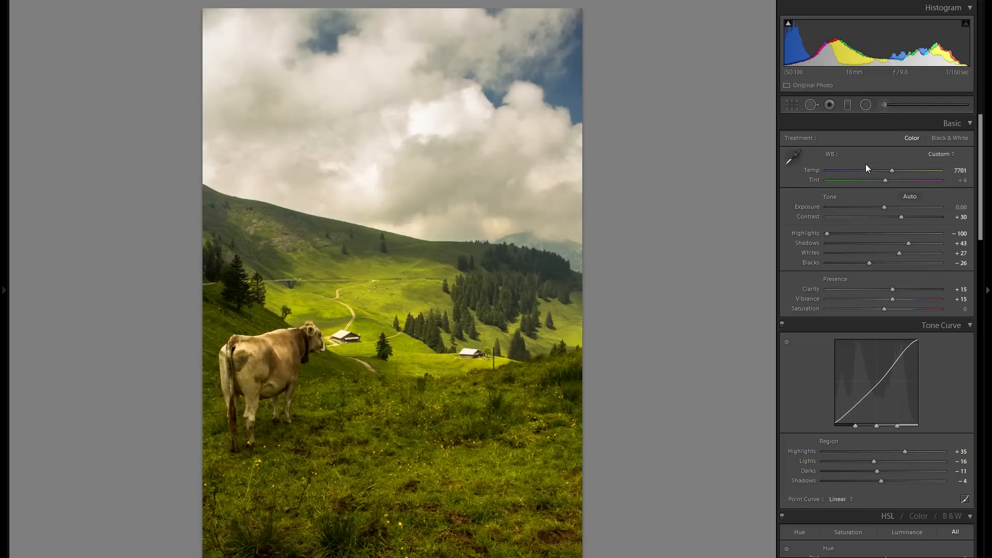
pyautogui.hotkey('ctrl', 'z')
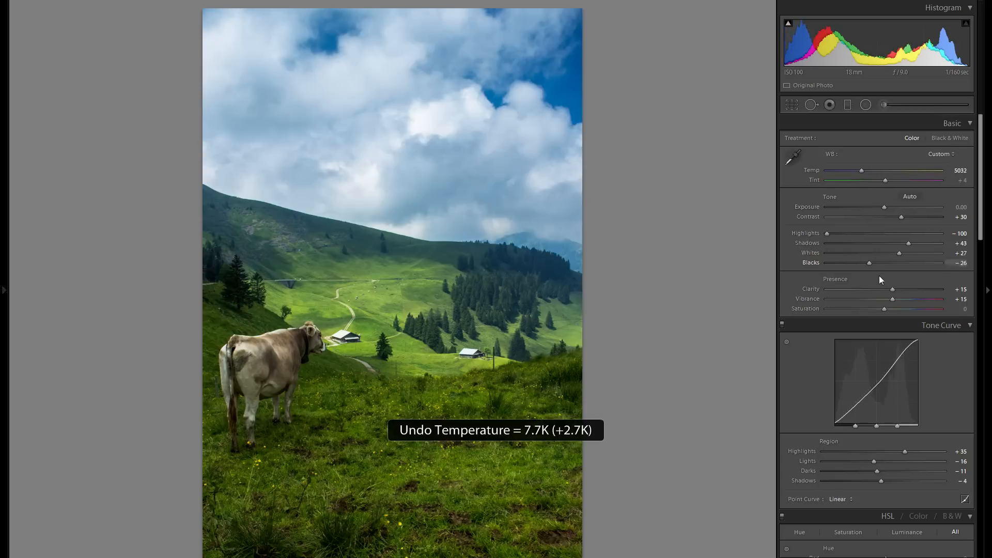
# Step: Tint the Split Toning highlights warm with Hue 42 and Saturation 40, and close the color picker
pyautogui.scroll(-10, 899, 300)
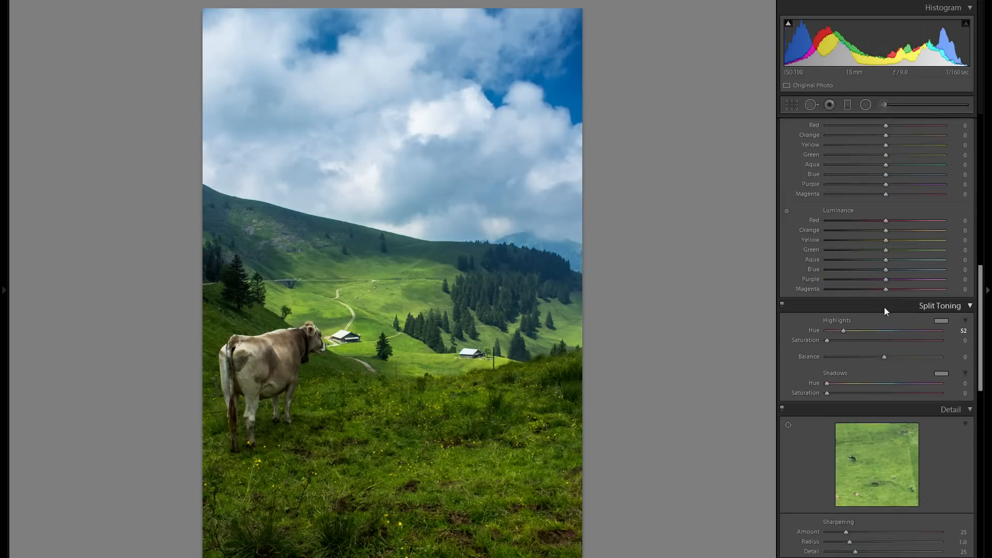
pyautogui.click(946, 215)
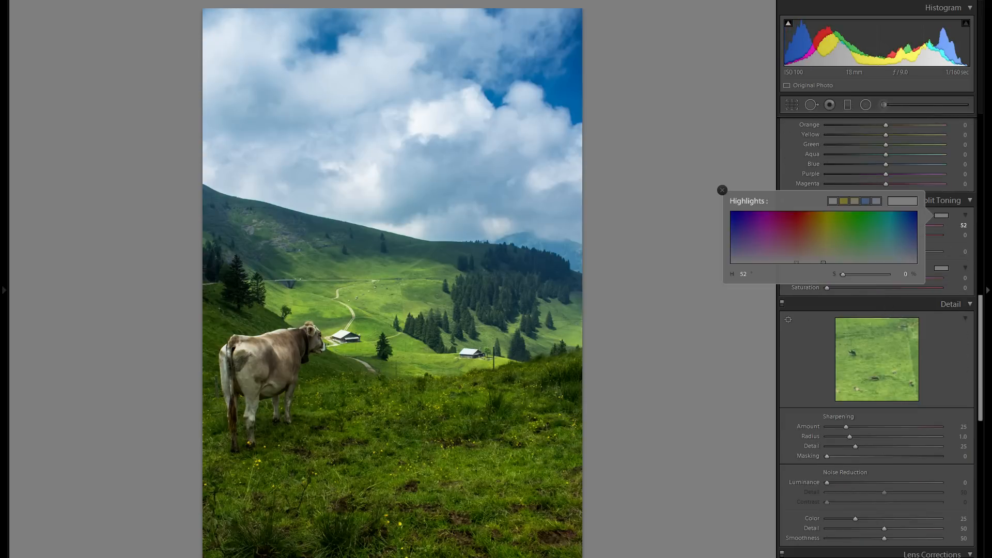
pyautogui.moveTo(823, 263); pyautogui.dragTo(821, 238)
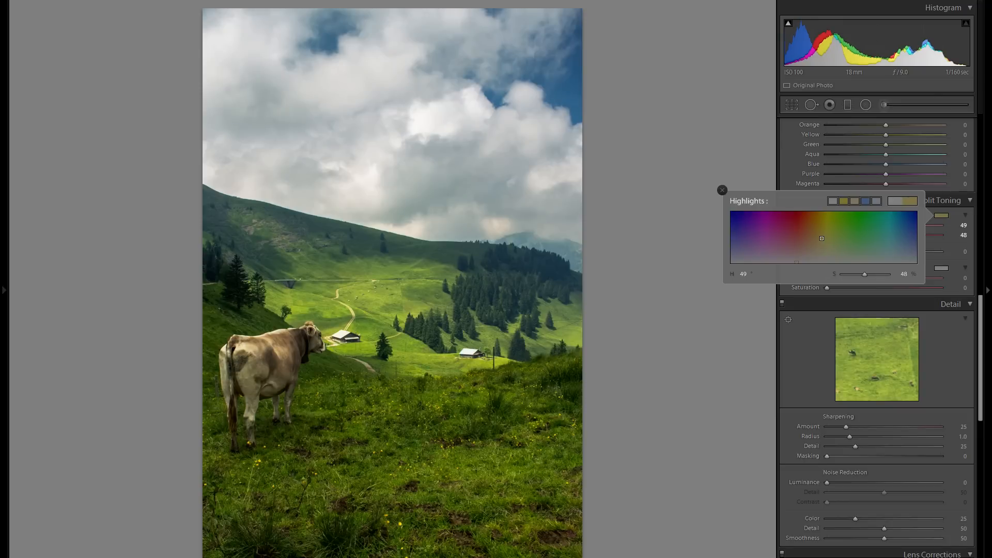
pyautogui.moveTo(822, 238)
pyautogui.mouseDown()
pyautogui.moveTo(759, 256)
pyautogui.moveTo(731, 234)
pyautogui.moveTo(913, 239)
pyautogui.moveTo(806, 233)
pyautogui.moveTo(815, 224)
pyautogui.moveTo(787, 221)
pyautogui.moveTo(821, 226)
pyautogui.moveTo(822, 243)
pyautogui.mouseUp()
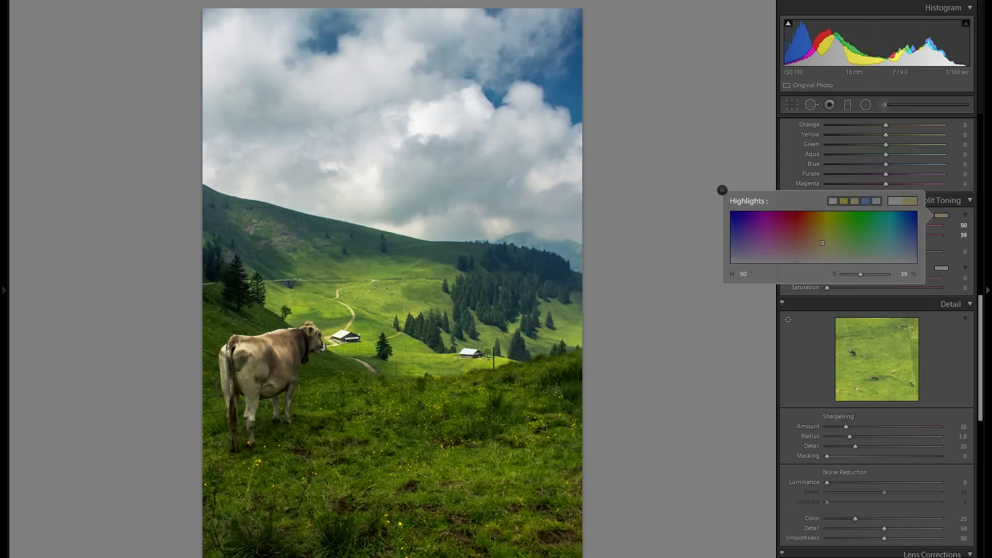
pyautogui.moveTo(820, 242)
pyautogui.mouseDown()
pyautogui.moveTo(813, 222)
pyautogui.moveTo(830, 222)
pyautogui.moveTo(818, 243)
pyautogui.mouseUp()
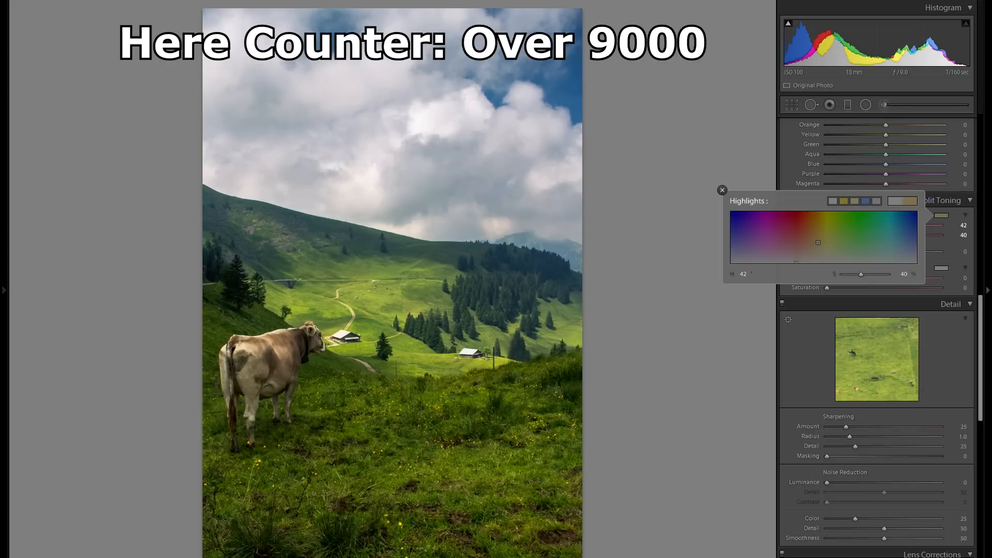
pyautogui.click(722, 190)
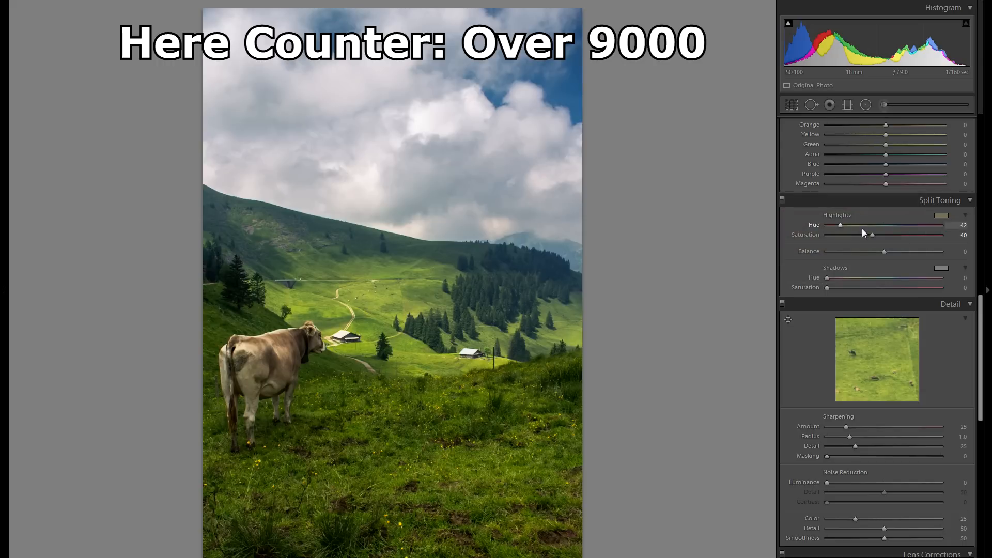
# Step: Compare the photo with the split toning off and on, and set the highlights Saturation to 30
pyautogui.click(782, 199)
pyautogui.click(782, 200)
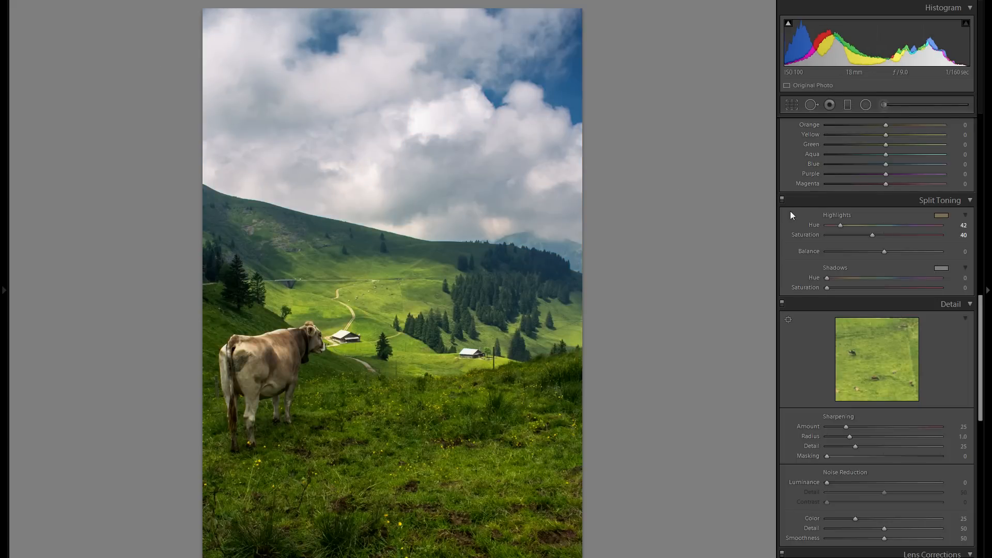
pyautogui.click(783, 199)
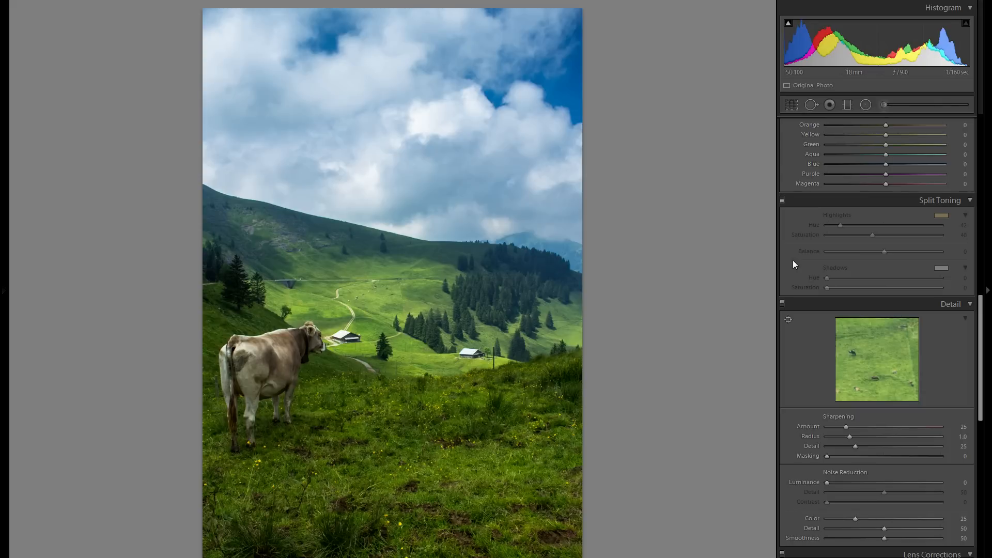
pyautogui.click(782, 200)
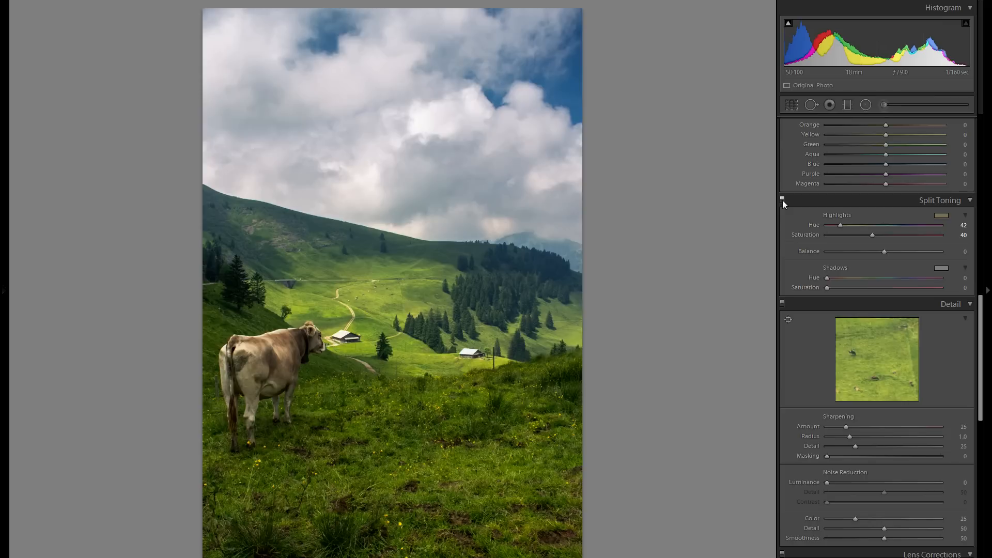
pyautogui.click(782, 200)
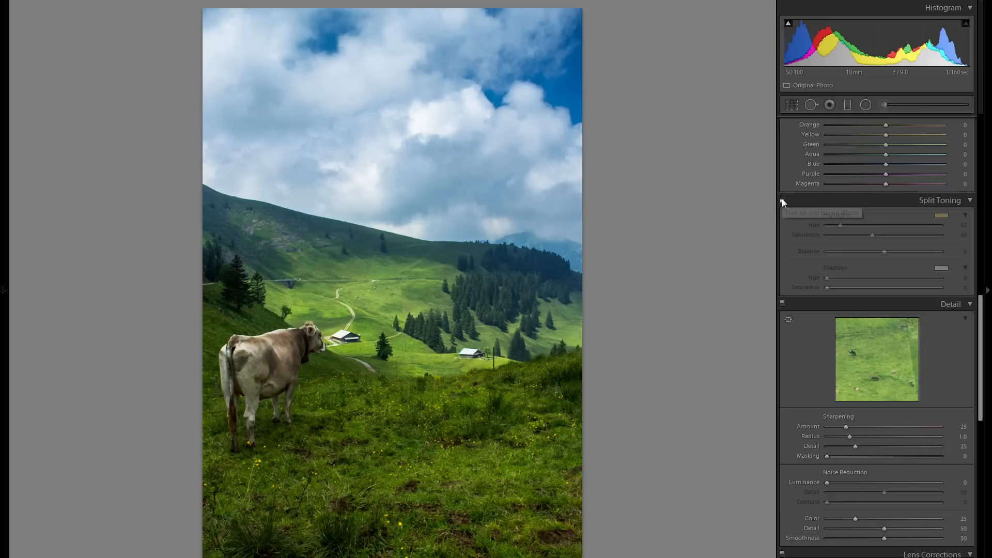
pyautogui.click(782, 199)
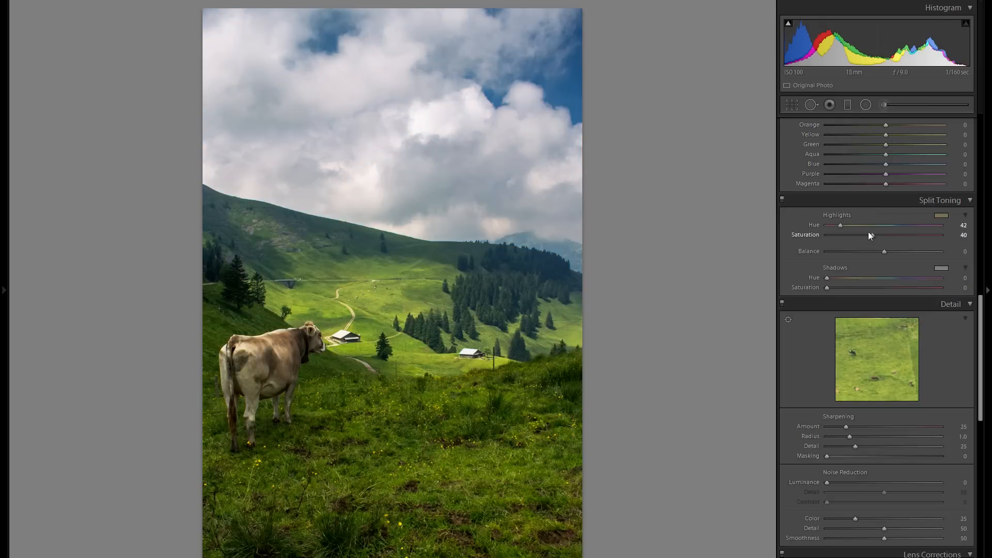
pyautogui.moveTo(873, 234); pyautogui.dragTo(864, 239)
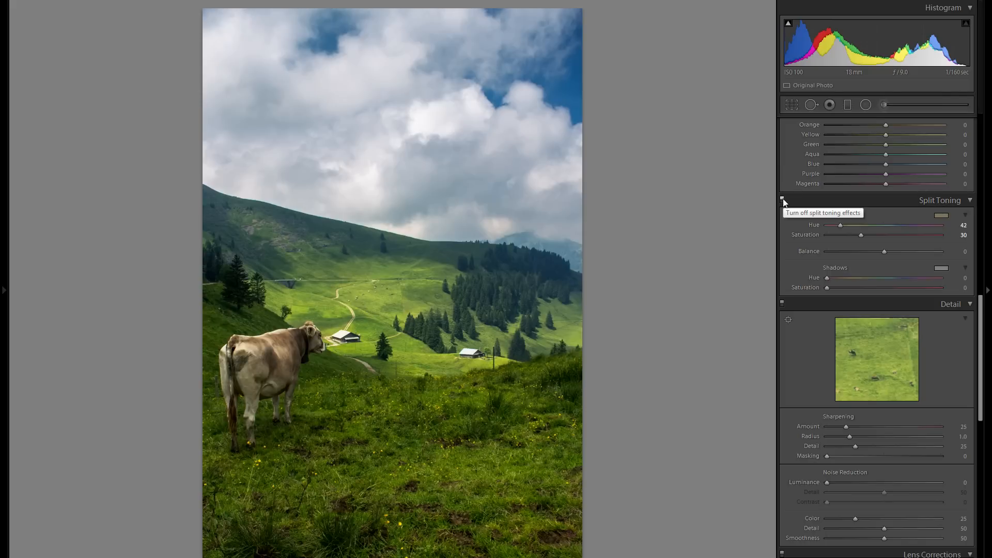
# Step: Try a Sharpening Amount of 130 in the Detail settings, and reset the Amount to its default of 25
pyautogui.scroll(-2, 872, 257)
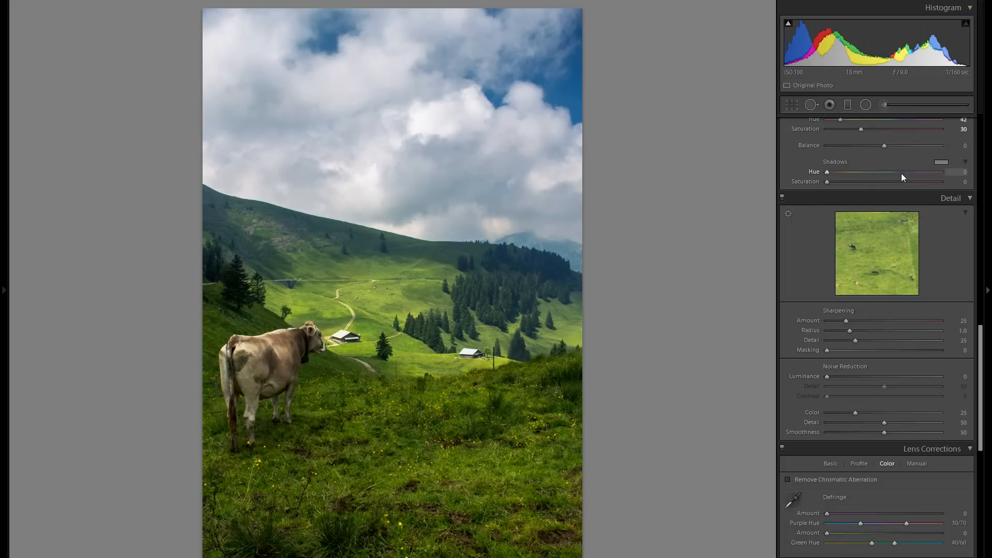
pyautogui.scroll(-2, 887, 166)
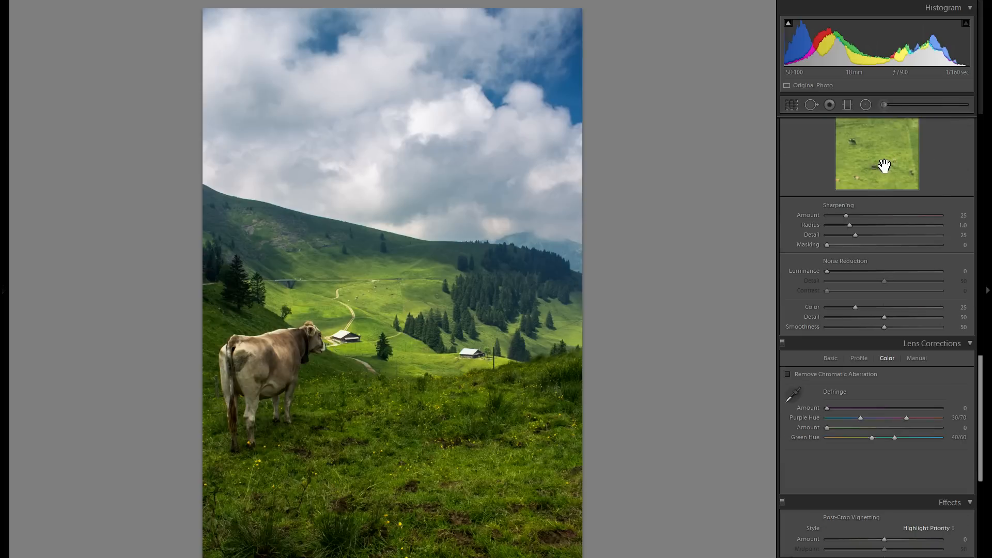
pyautogui.scroll(2, 886, 163)
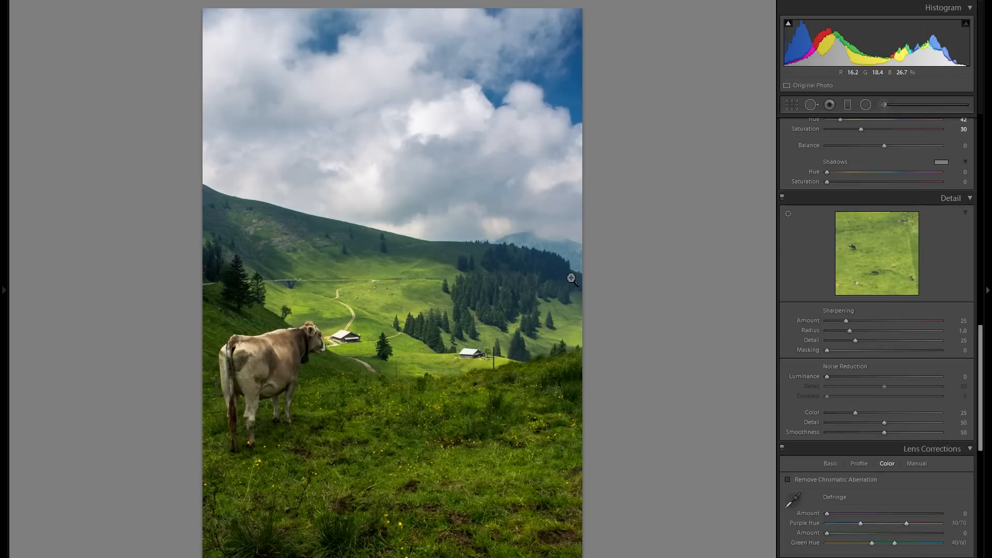
pyautogui.click(916, 321)
pyautogui.click(926, 322)
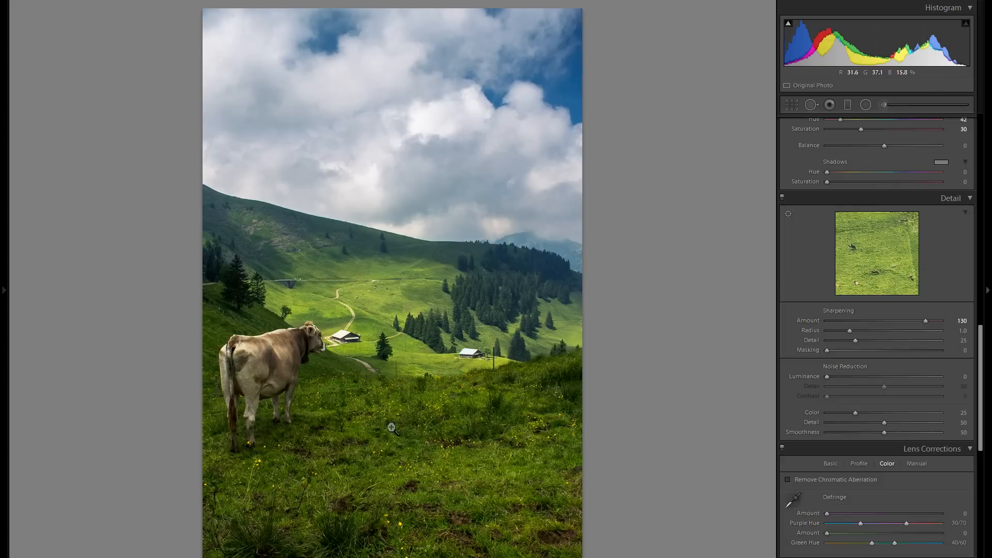
pyautogui.doubleClick(811, 321)
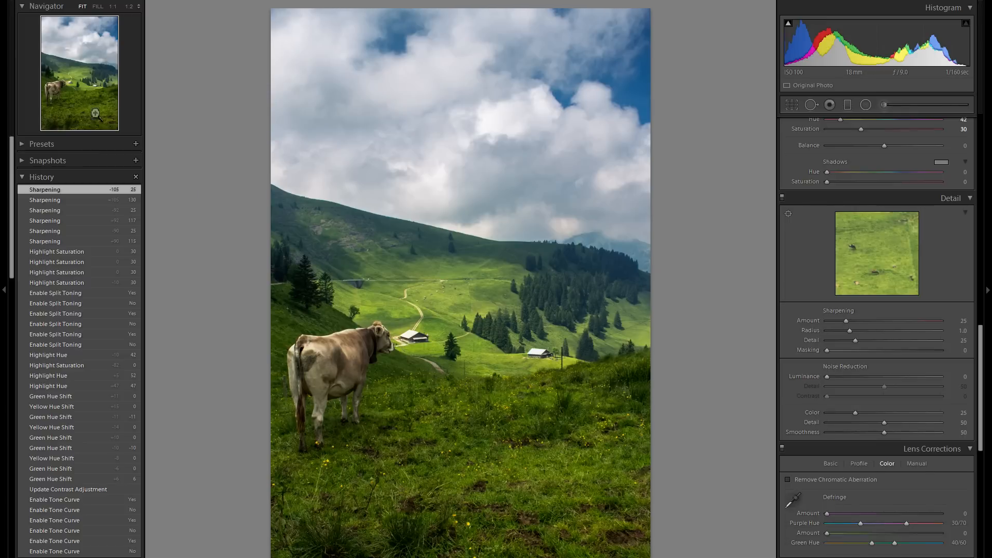
# Step: View the flower meadow beside the cow at 1:1 and set the Sharpening Amount to 150
pyautogui.click(7, 263)
pyautogui.click(113, 6)
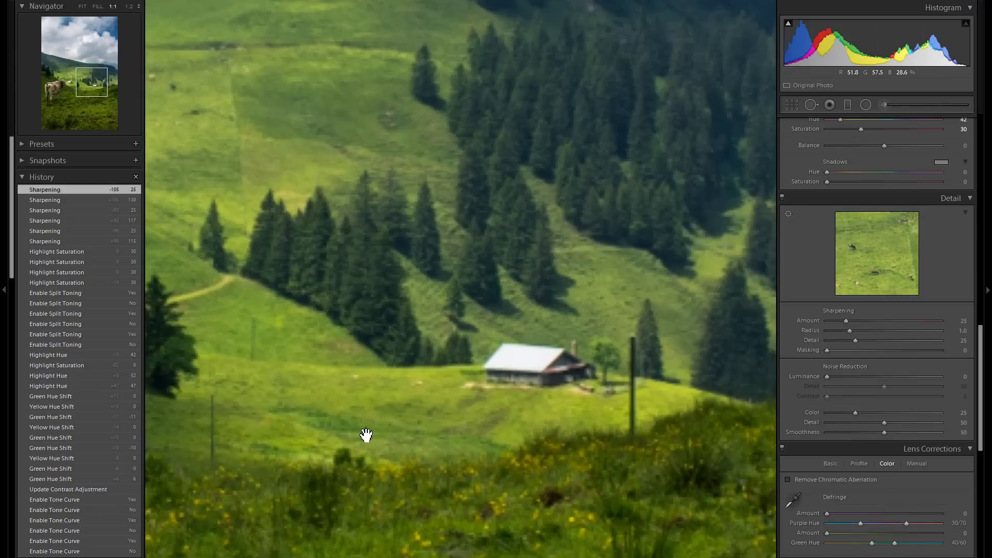
pyautogui.moveTo(366, 435); pyautogui.dragTo(436, 261)
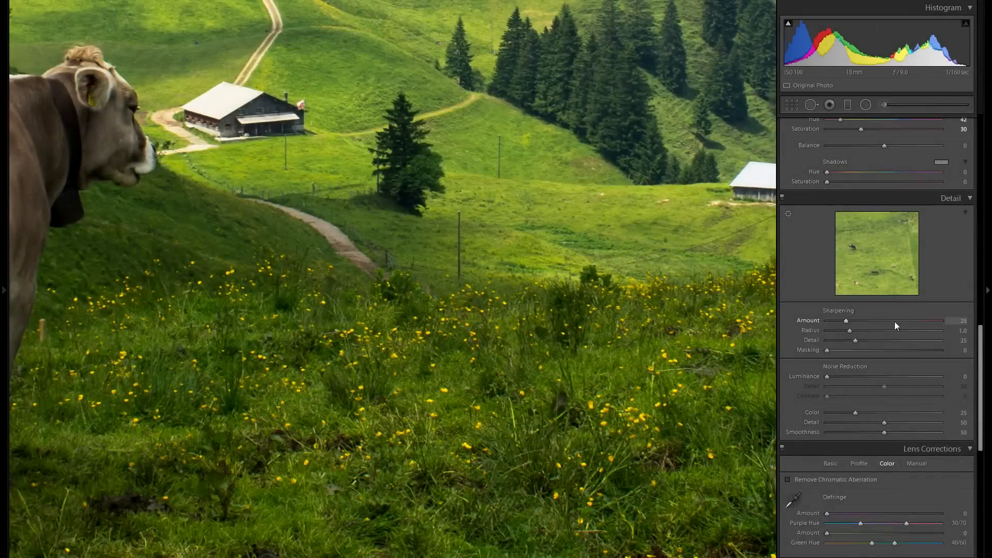
pyautogui.click(870, 321)
pyautogui.moveTo(595, 343); pyautogui.dragTo(548, 338)
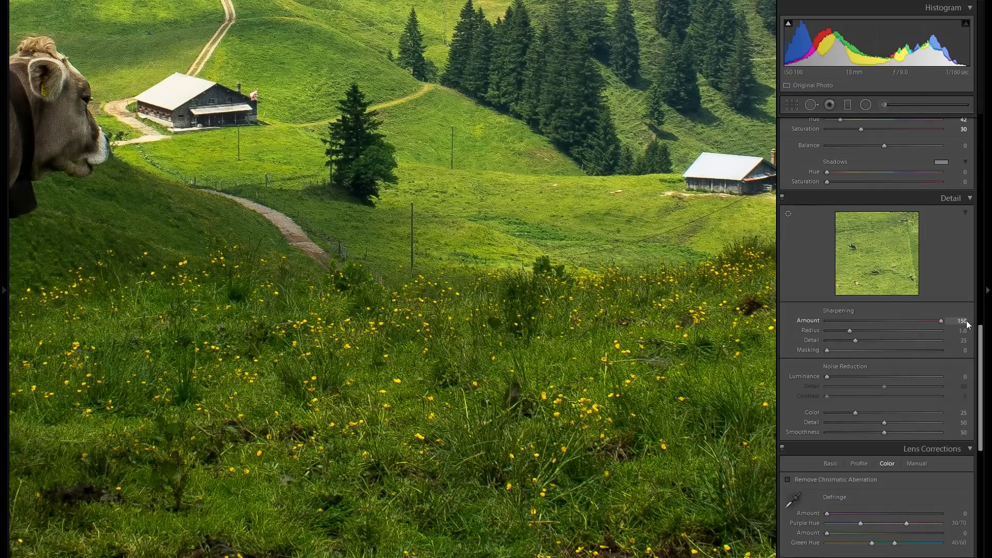
# Step: Examine the sharpening at 1:1 across the huts, trees and flower meadow
pyautogui.moveTo(600, 257); pyautogui.dragTo(494, 382)
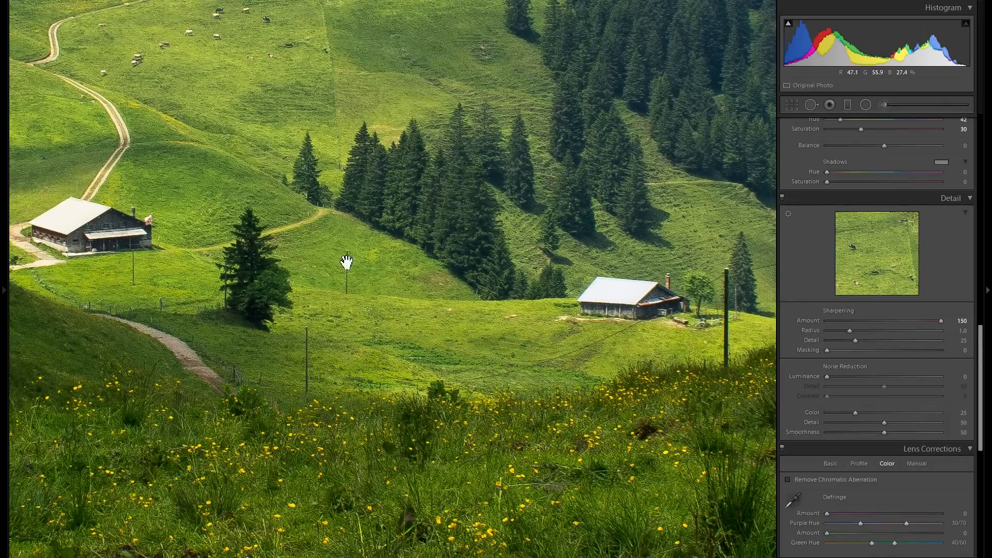
pyautogui.moveTo(366, 372); pyautogui.dragTo(501, 299)
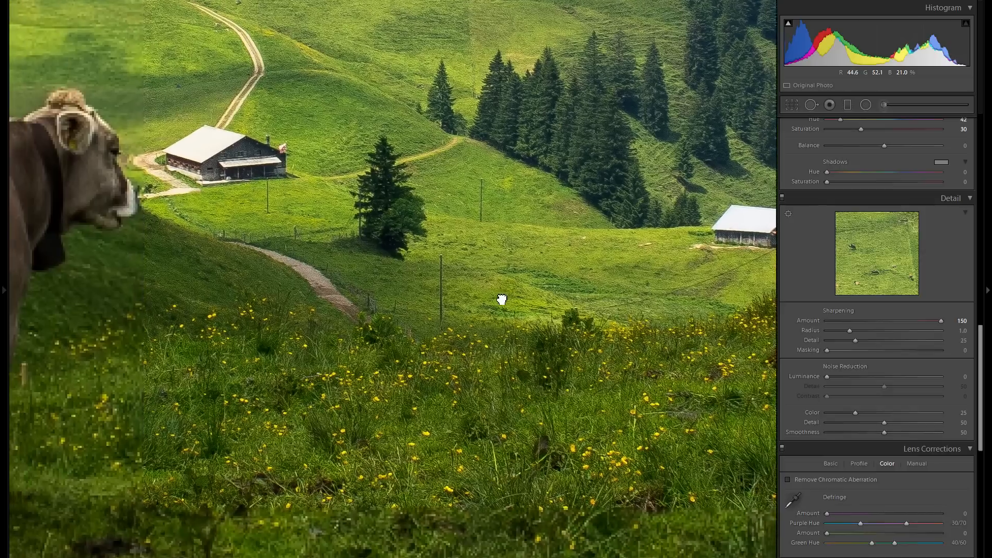
pyautogui.moveTo(418, 357); pyautogui.dragTo(396, 320)
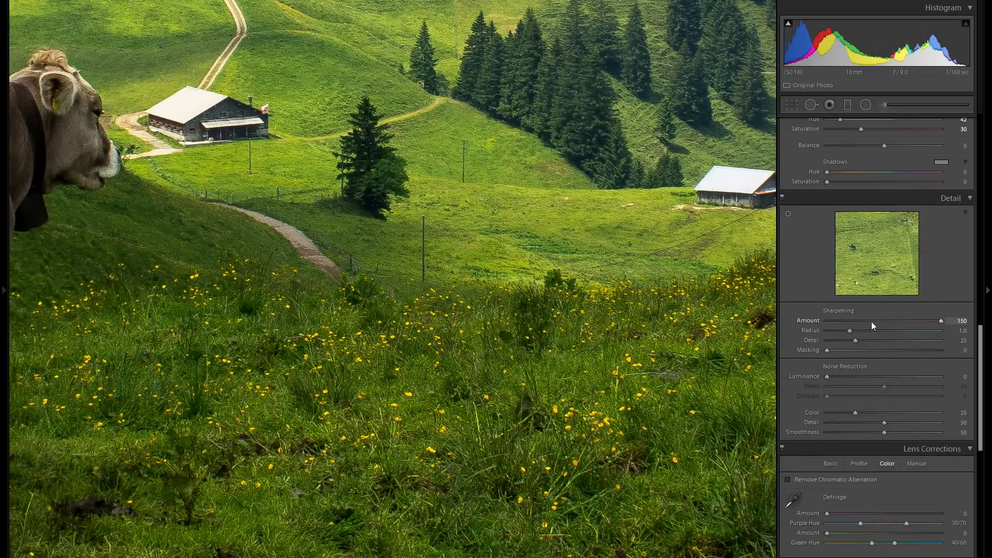
# Step: Set the Sharpening Amount to 80, checking it against the default of 25 on the whole photo
pyautogui.moveTo(860, 321); pyautogui.dragTo(864, 323)
pyautogui.moveTo(875, 322); pyautogui.dragTo(886, 322)
pyautogui.click(399, 364)
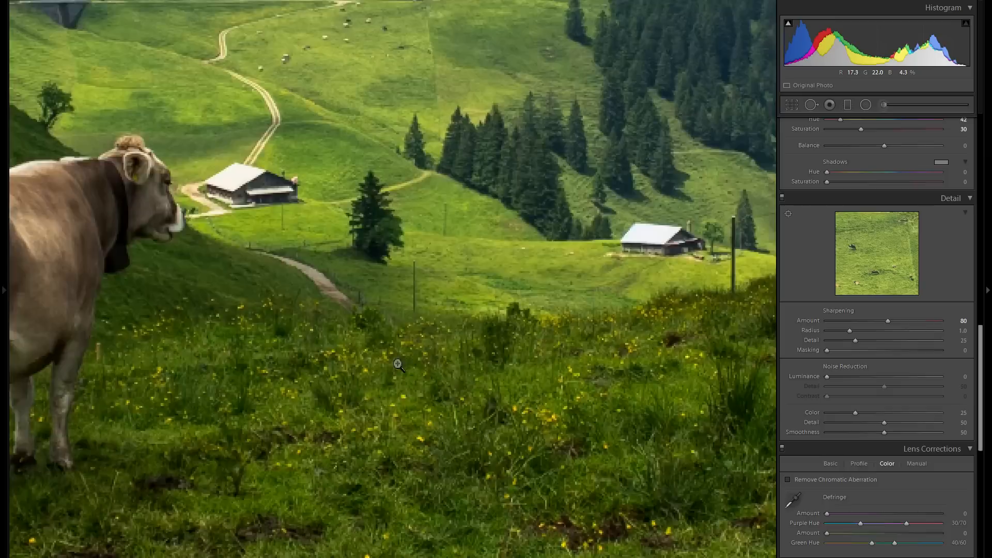
pyautogui.doubleClick(814, 321)
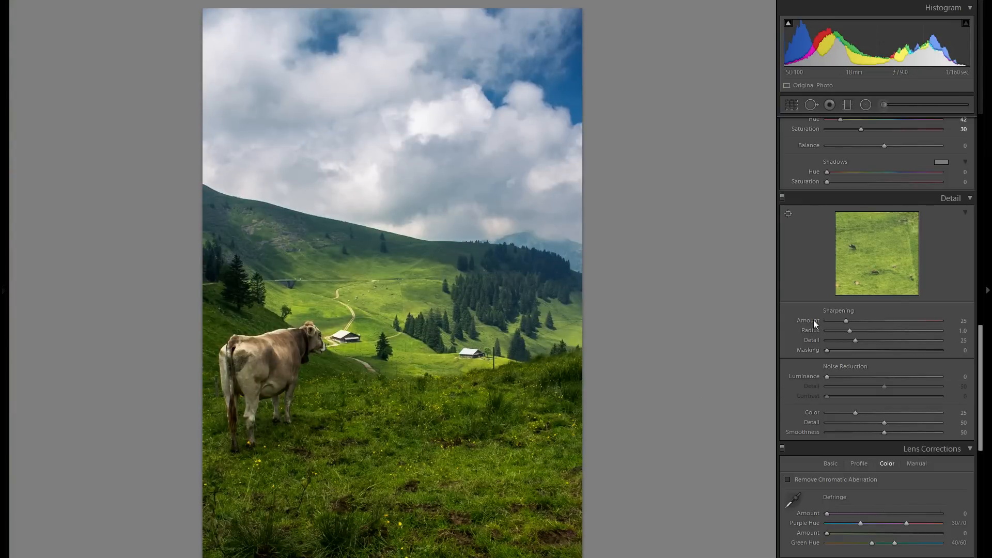
pyautogui.hotkey('ctrl', 'z')
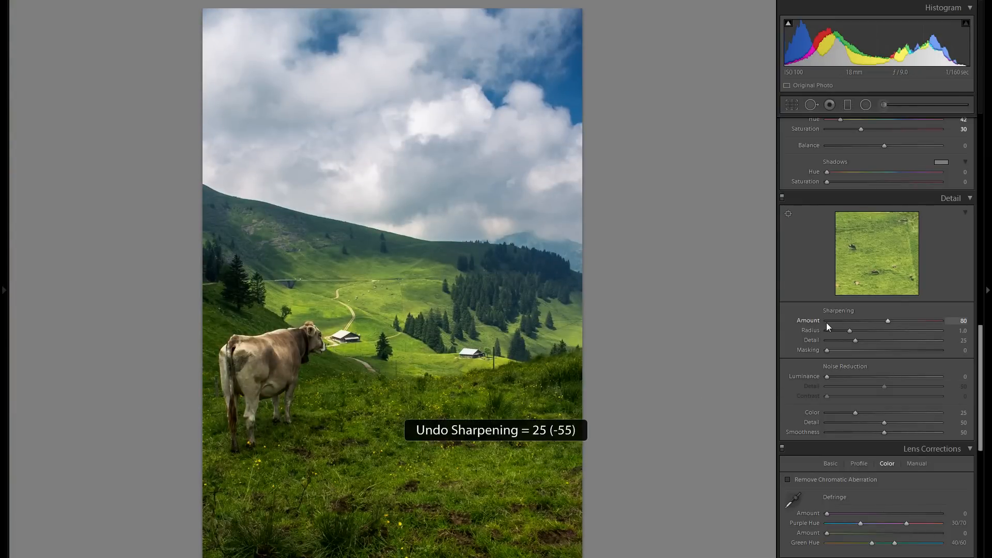
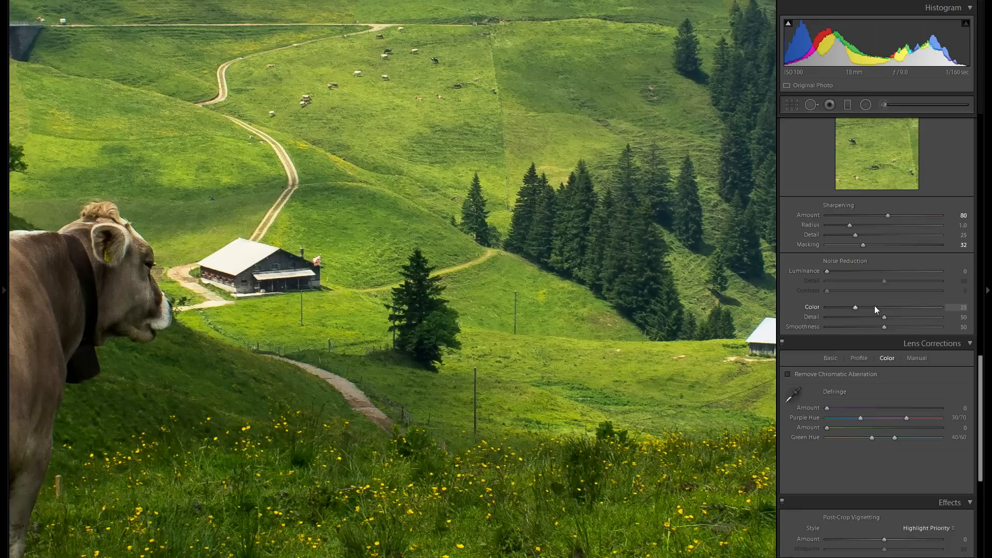
# Step: Try a Color noise reduction of 90 while inspecting the huts and trees at 1:1, and reset it to the default
pyautogui.moveTo(574, 171); pyautogui.dragTo(626, 181)
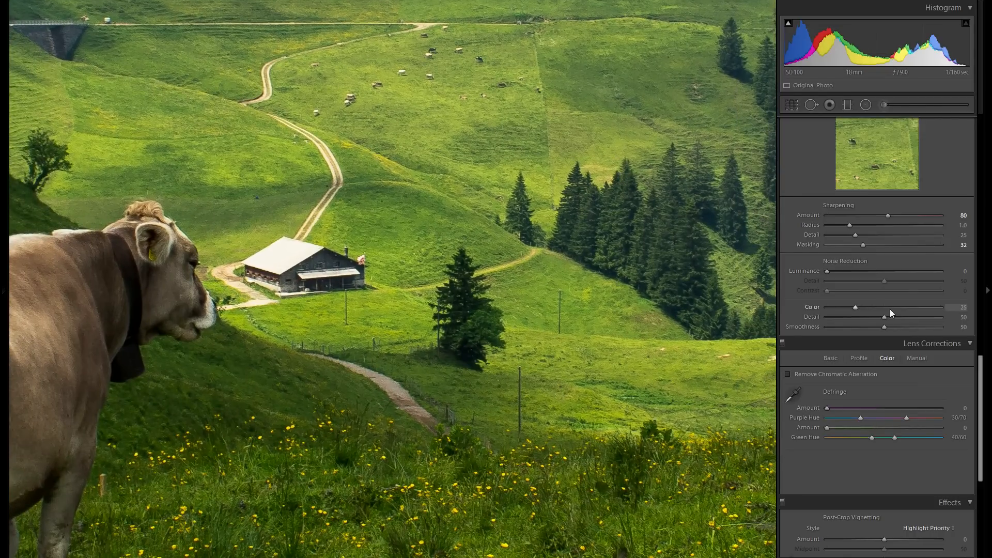
pyautogui.moveTo(687, 275); pyautogui.dragTo(438, 315)
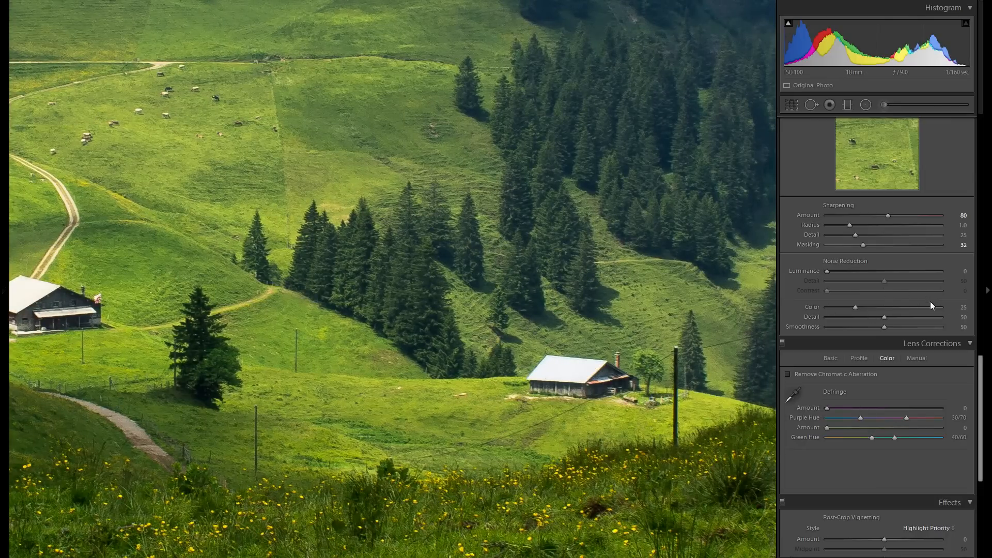
pyautogui.moveTo(613, 303); pyautogui.dragTo(515, 367)
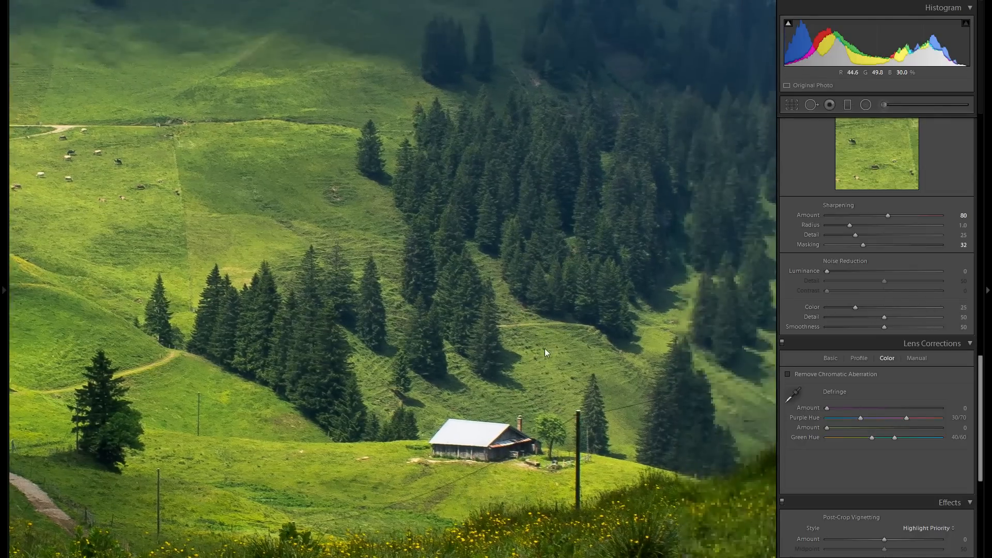
pyautogui.moveTo(618, 361); pyautogui.dragTo(582, 257)
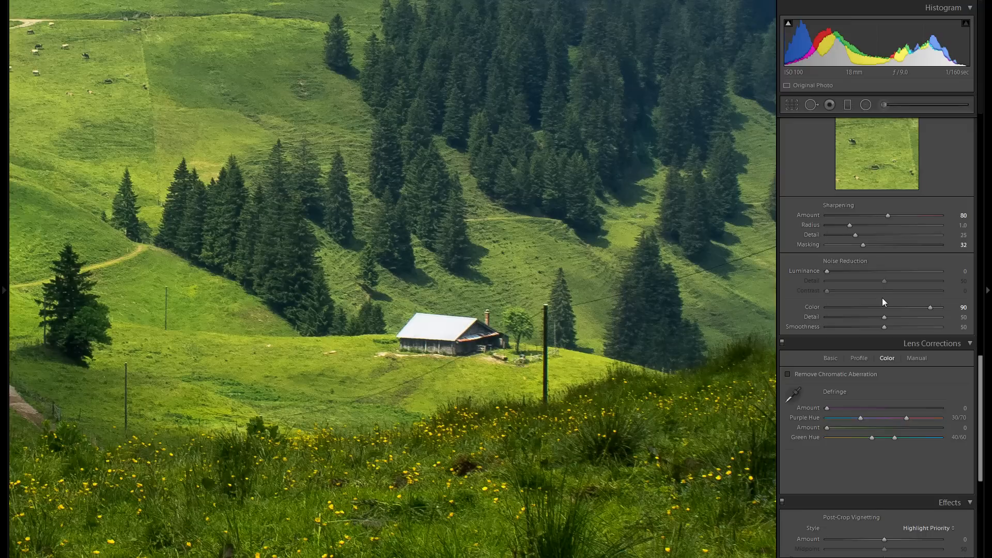
pyautogui.moveTo(68, 224); pyautogui.dragTo(284, 206)
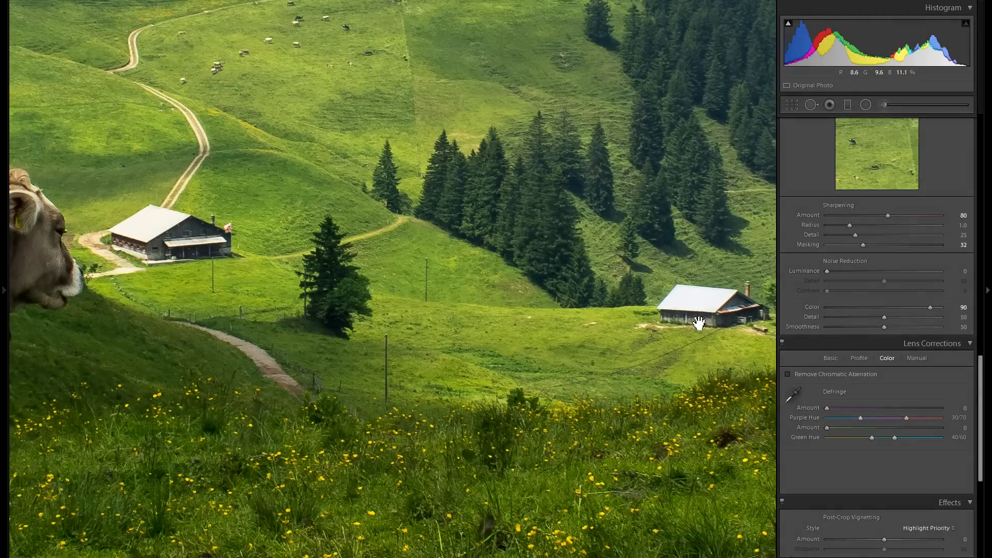
pyautogui.doubleClick(810, 307)
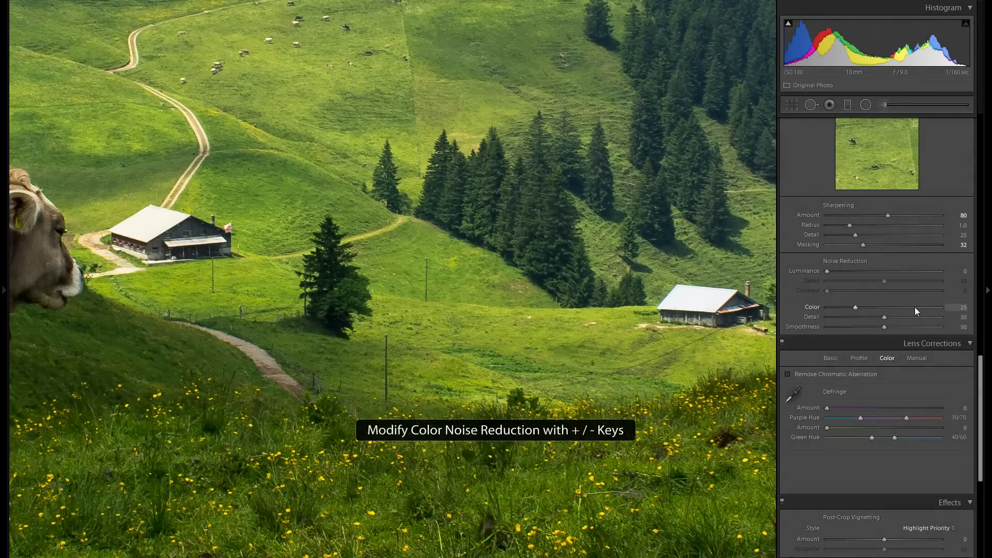
# Step: Try a Color noise reduction of 81, view the whole photo, and restore the default value
pyautogui.moveTo(912, 306); pyautogui.dragTo(920, 308)
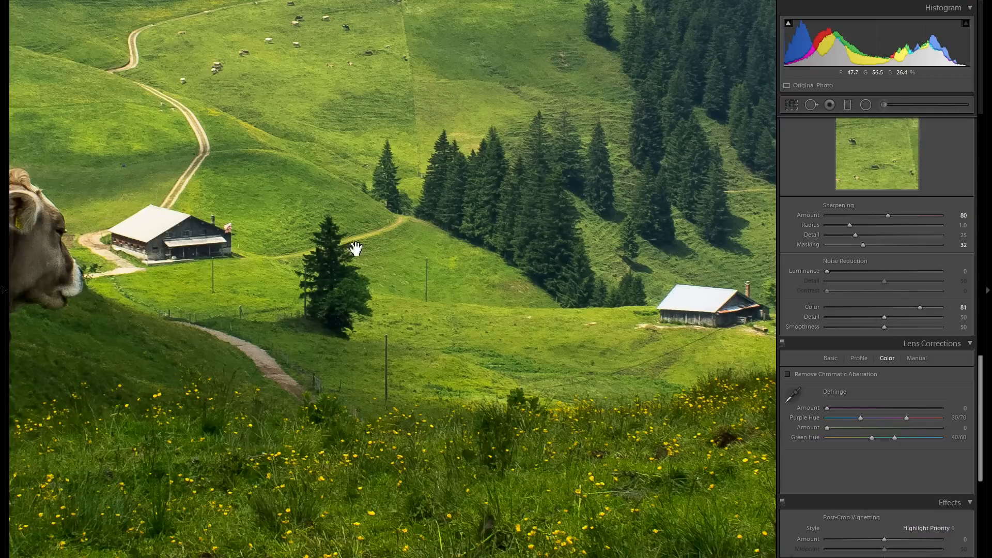
pyautogui.click(301, 223)
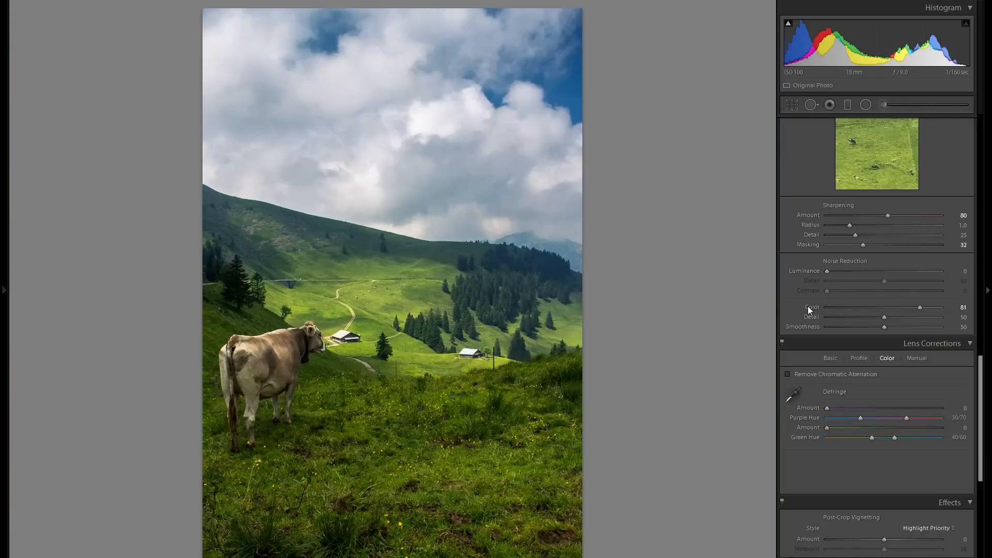
pyautogui.doubleClick(809, 309)
# Step: Try raising the Color noise reduction to 29 and higher on the valley at 1:1, and return it to the default
pyautogui.moveTo(861, 307); pyautogui.dragTo(856, 307)
pyautogui.click(399, 349)
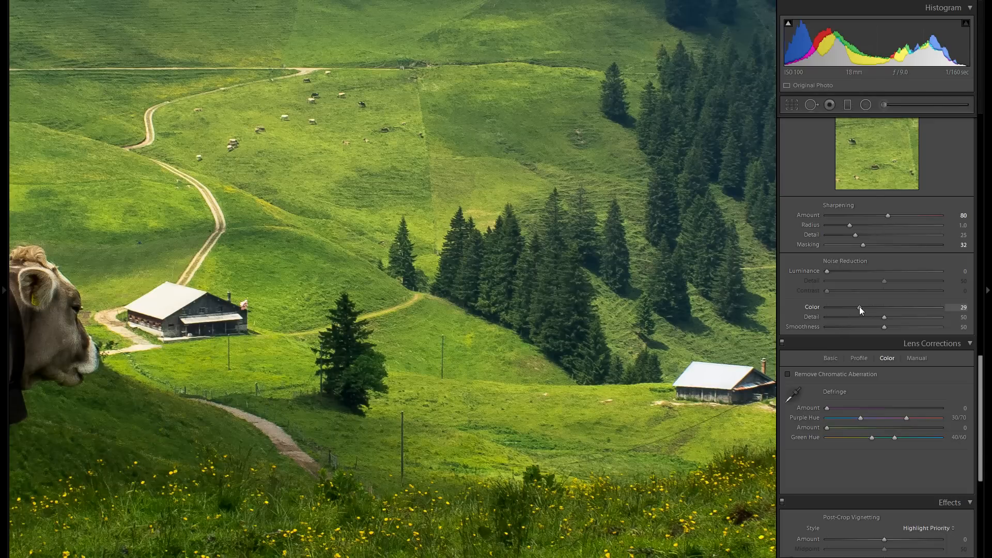
pyautogui.moveTo(859, 307); pyautogui.dragTo(875, 308)
pyautogui.moveTo(919, 311); pyautogui.dragTo(917, 311)
pyautogui.doubleClick(814, 308)
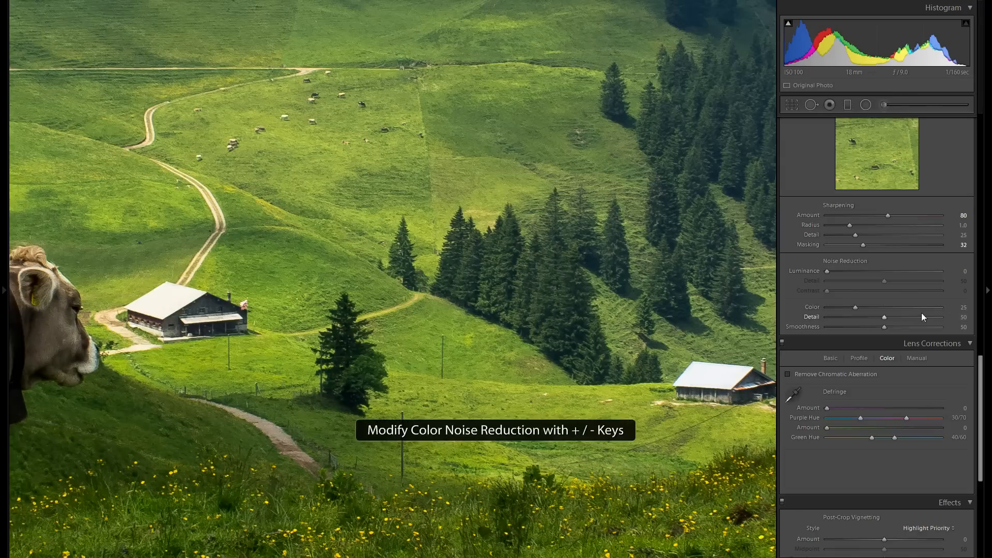
# Step: Set the Color noise reduction to 88 while viewing the dark forest slope at 1:1, and return to the whole photo
pyautogui.moveTo(658, 284); pyautogui.dragTo(372, 335)
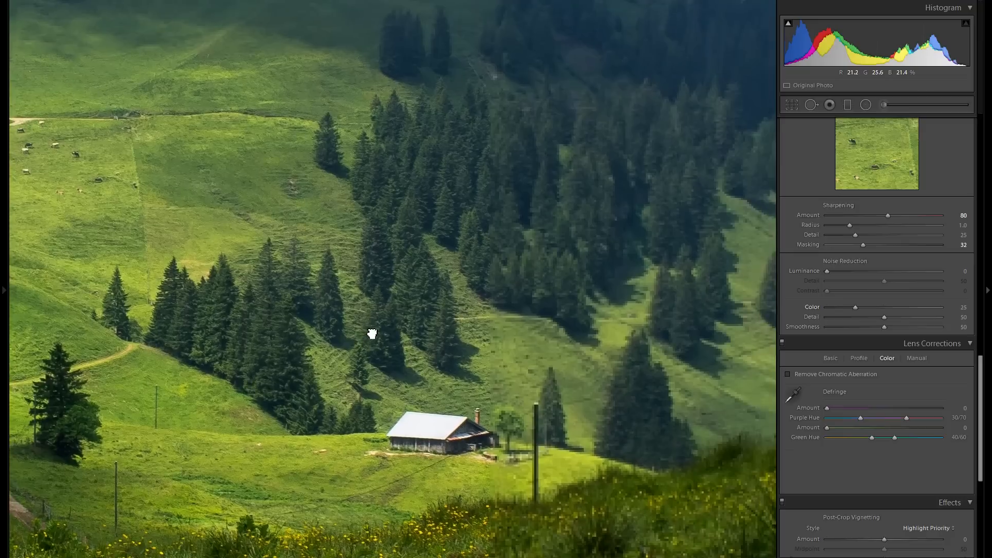
pyautogui.moveTo(551, 231); pyautogui.dragTo(517, 229)
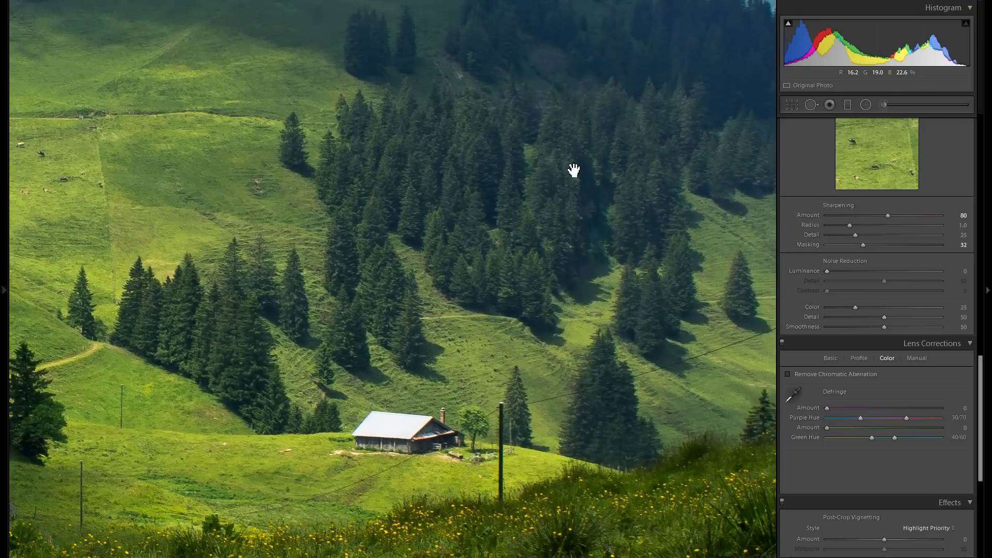
pyautogui.moveTo(855, 308); pyautogui.dragTo(927, 308)
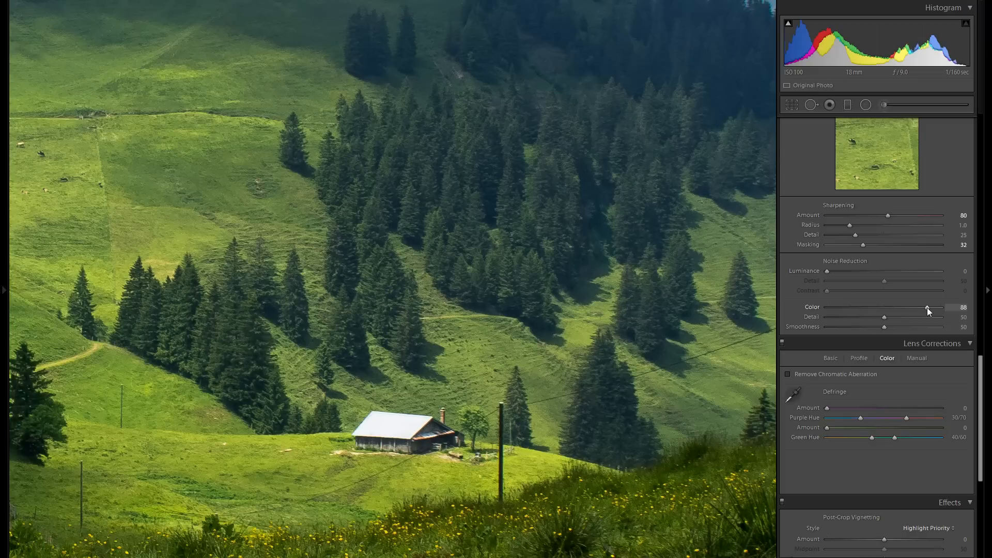
pyautogui.click(361, 370)
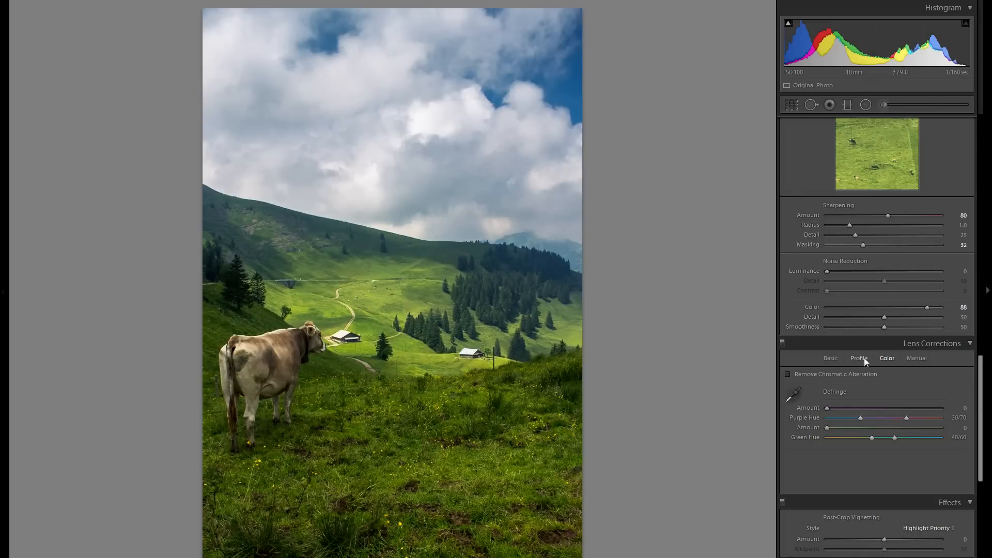
# Step: Look through the Detail, Lens Corrections, Effects and Camera Calibration settings
pyautogui.scroll(-2, 865, 351)
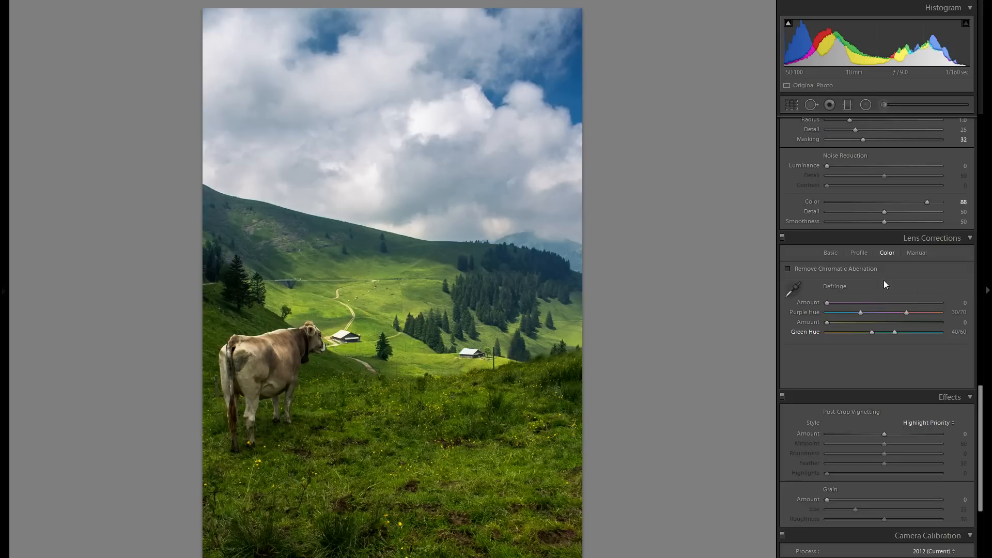
pyautogui.scroll(1, 855, 317)
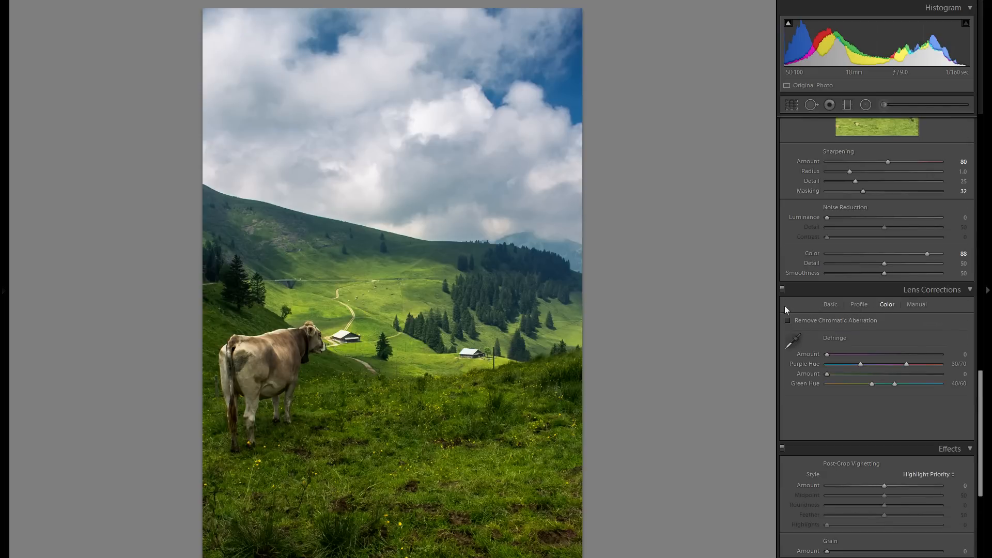
pyautogui.scroll(-2, 870, 316)
pyautogui.scroll(2, 867, 323)
pyautogui.scroll(-4, 948, 397)
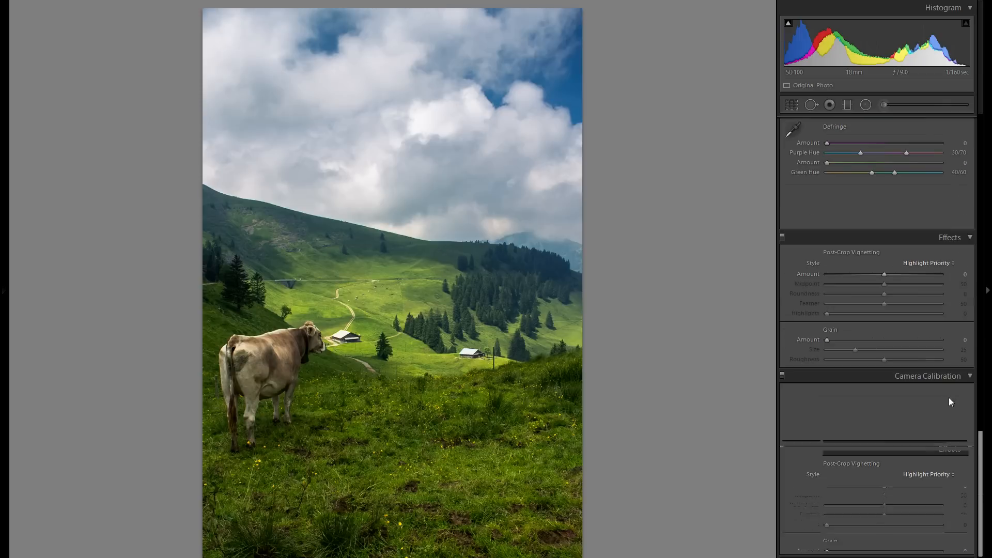
pyautogui.scroll(4, 950, 431)
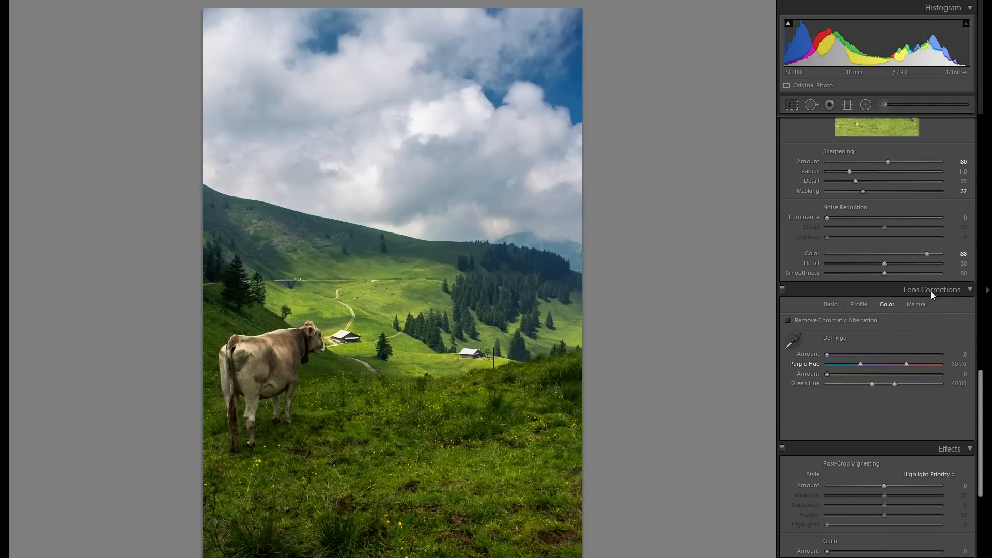
pyautogui.scroll(5, 930, 290)
pyautogui.scroll(-5, 941, 292)
# Step: Enable Remove Chromatic Aberration, comparing the mountain ridge at 1:1 with the correction off and on
pyautogui.click(806, 321)
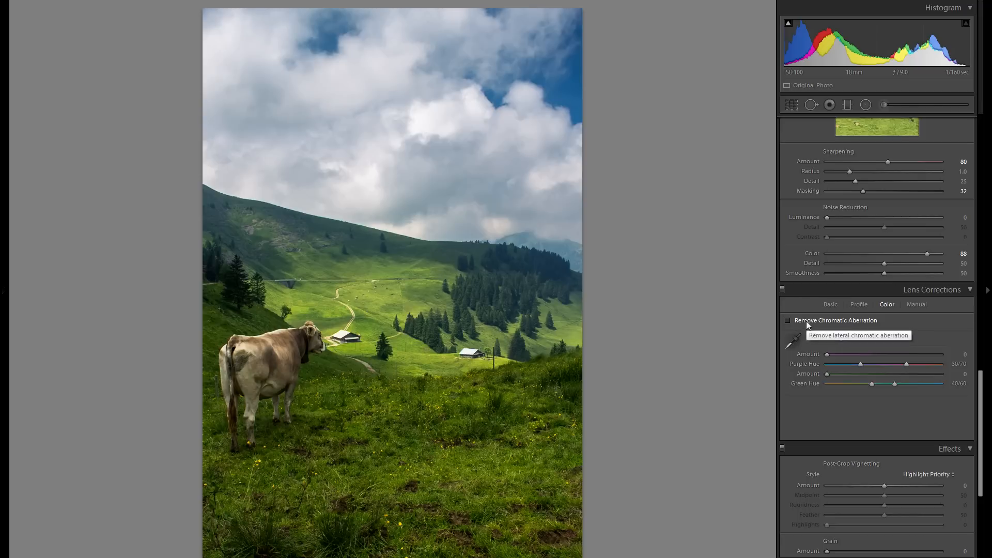
pyautogui.click(482, 244)
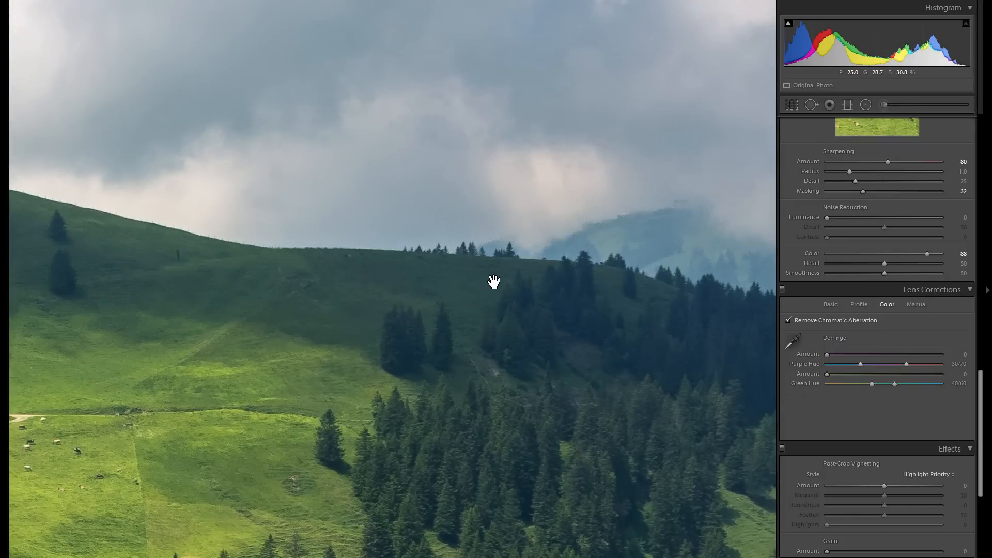
pyautogui.click(797, 321)
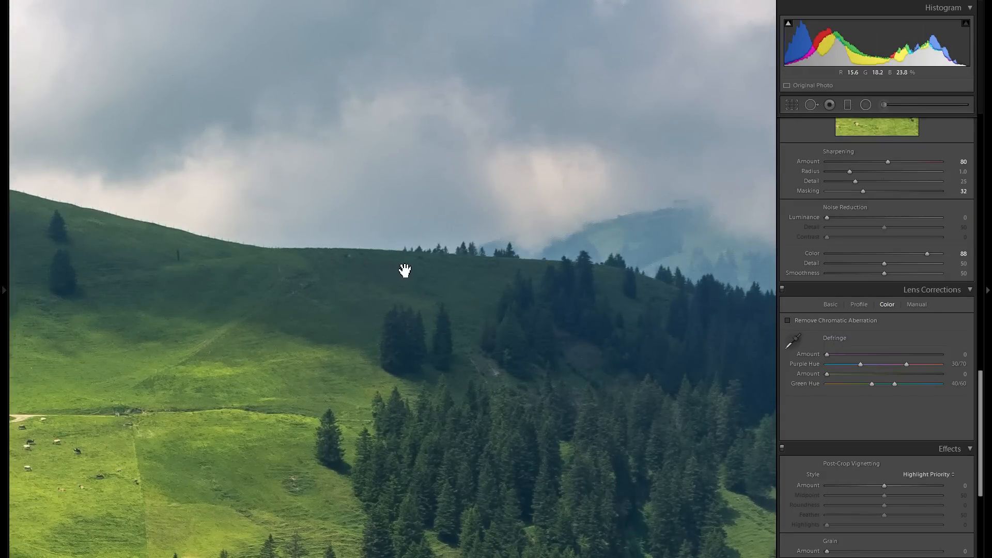
pyautogui.moveTo(328, 272); pyautogui.dragTo(527, 313)
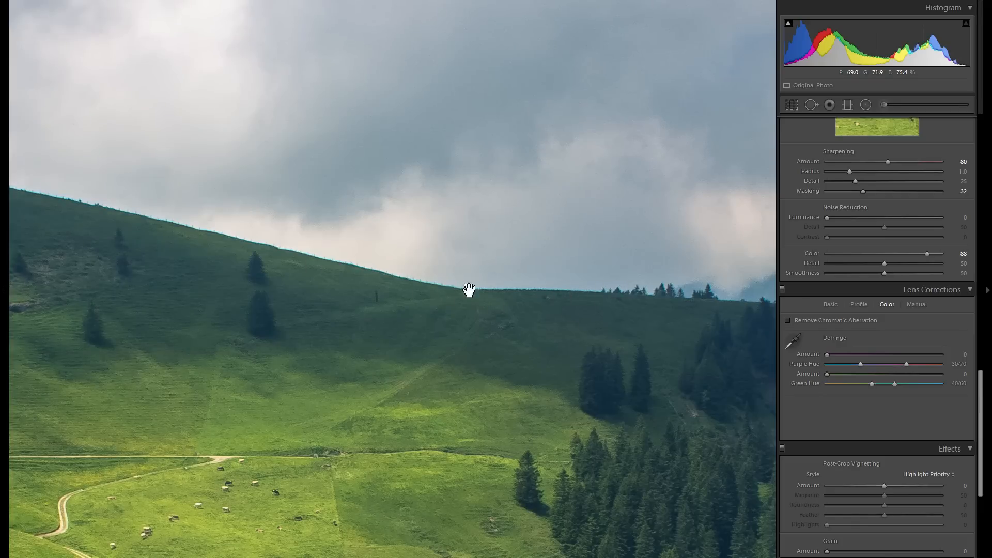
pyautogui.click(816, 322)
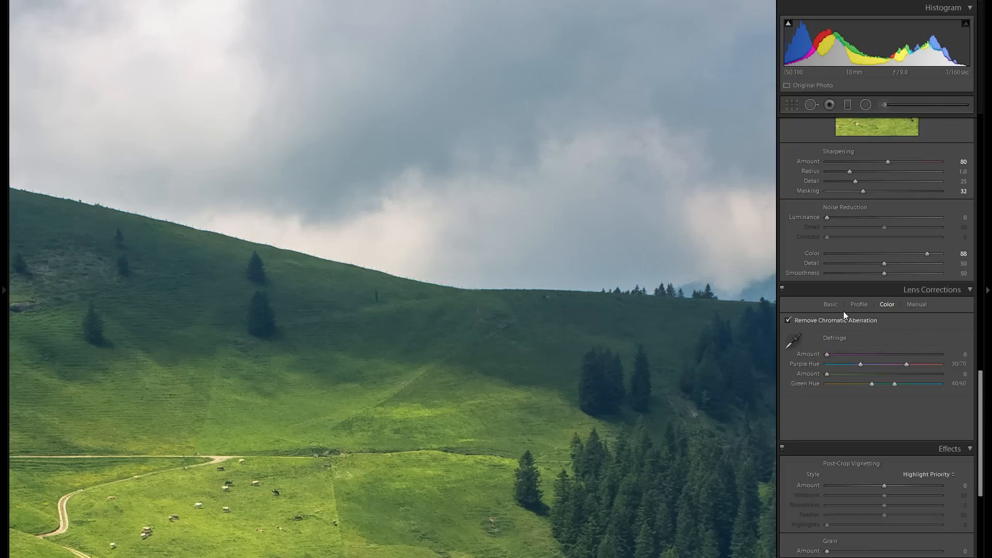
pyautogui.click(515, 299)
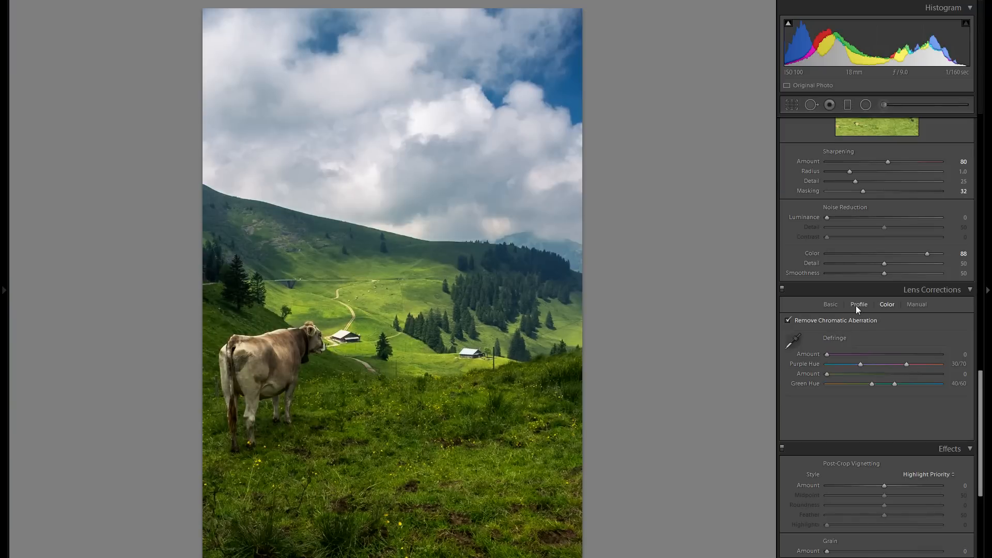
# Step: Enable lens profile corrections and choose Canon as the lens make
pyautogui.click(859, 305)
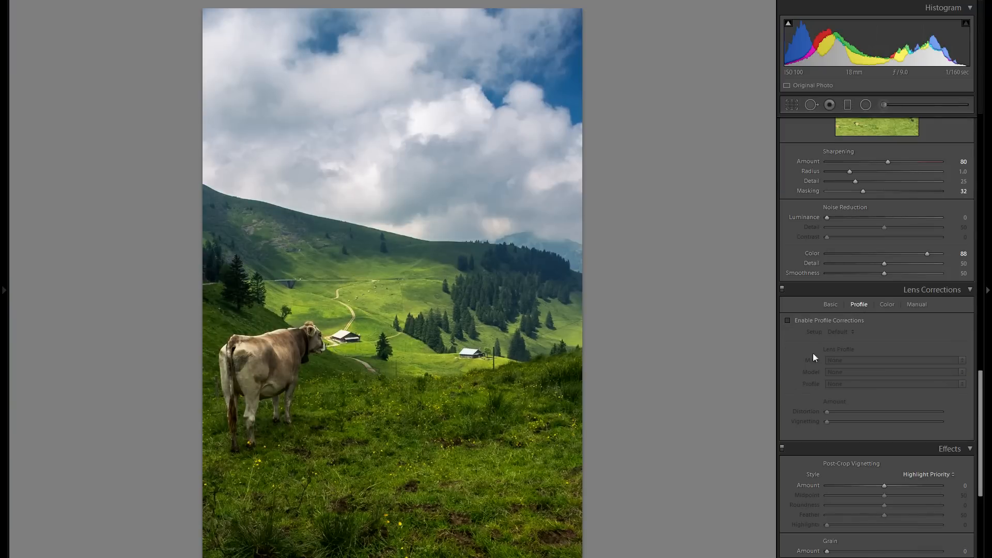
pyautogui.click(824, 322)
pyautogui.click(856, 356)
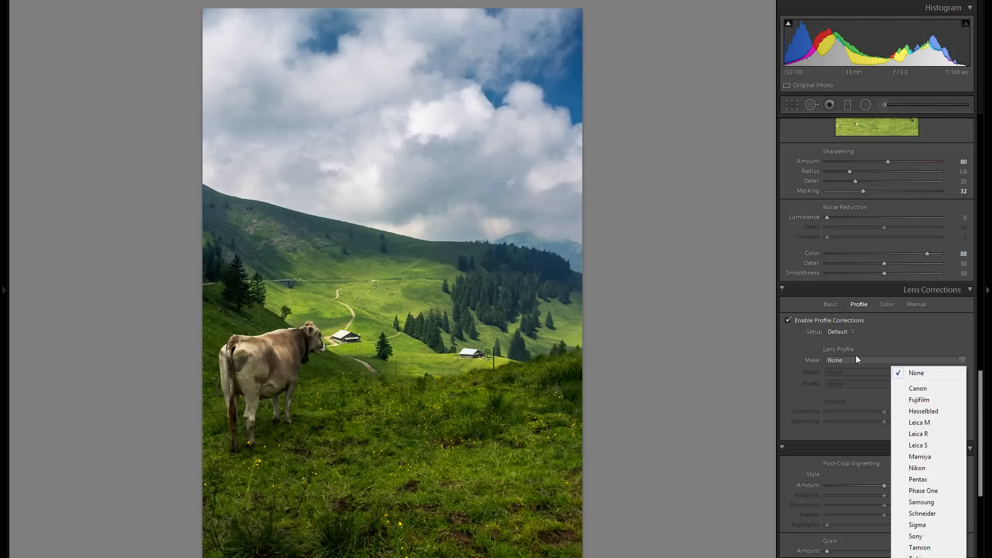
pyautogui.click(918, 388)
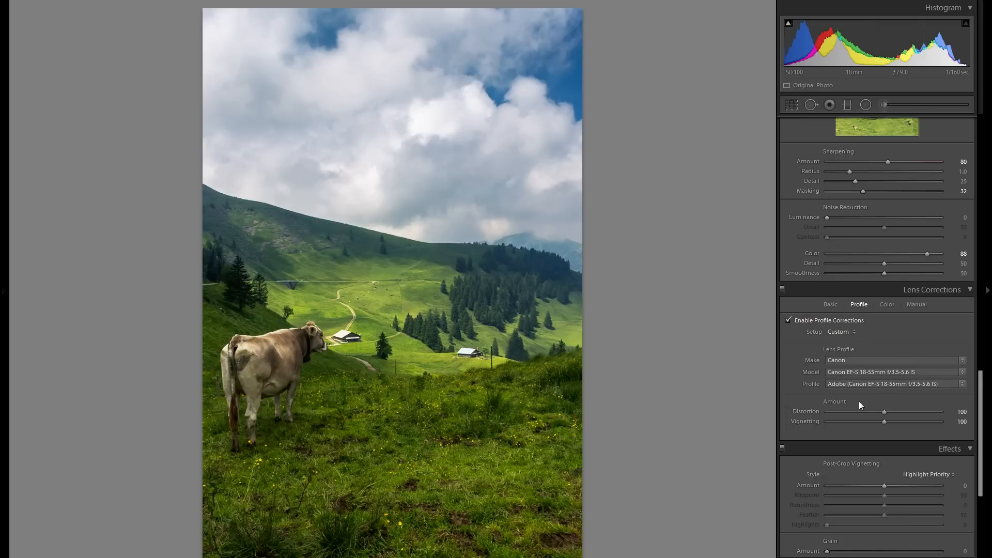
# Step: Compare the photo with the lens profile corrections off and on, leaving them enabled
pyautogui.click(808, 321)
pyautogui.click(808, 320)
pyautogui.click(809, 320)
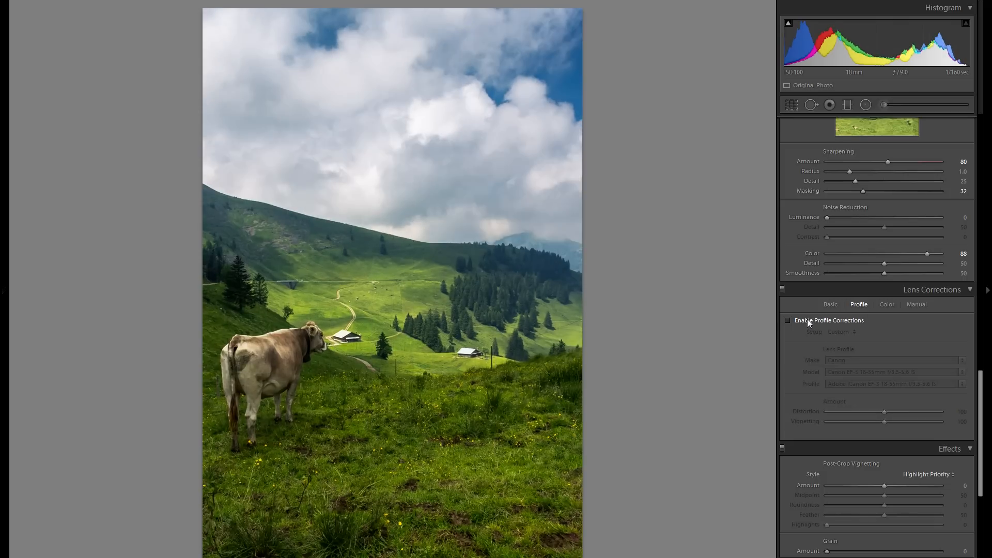
pyautogui.click(809, 320)
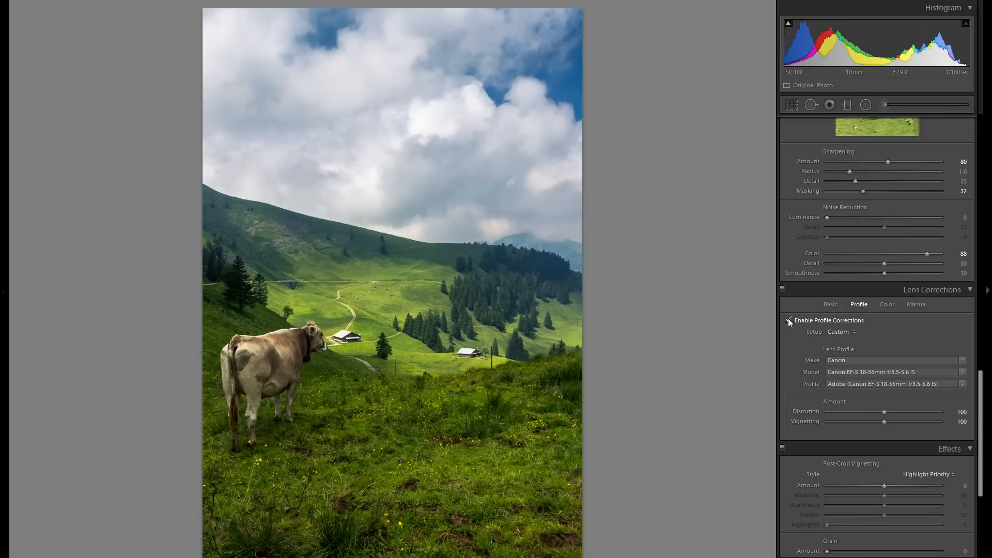
pyautogui.click(789, 321)
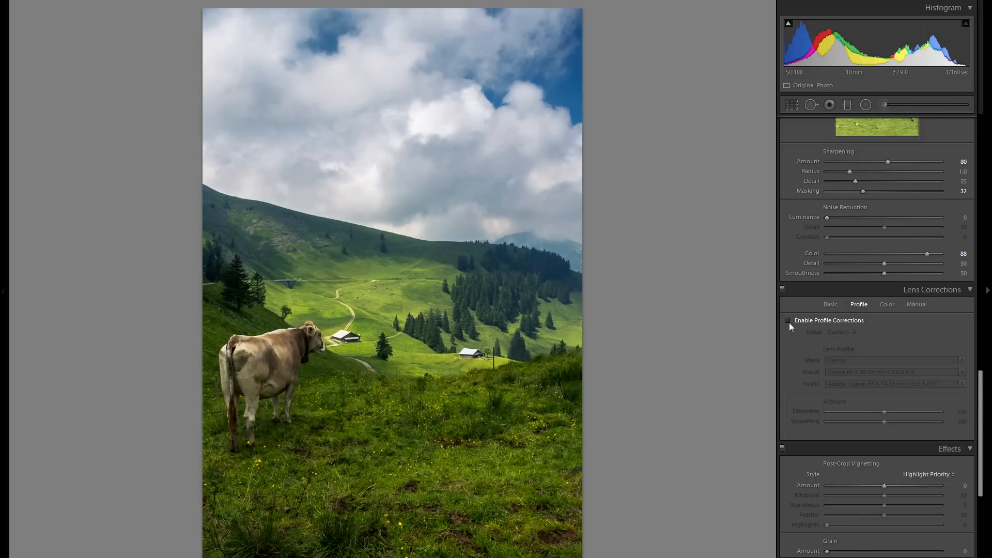
pyautogui.click(788, 320)
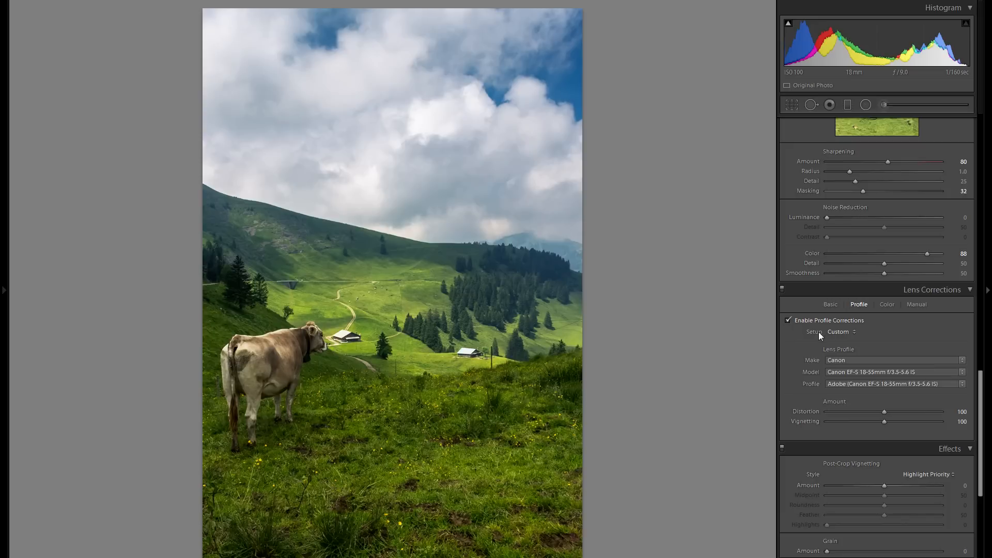
# Step: Set the post-crop vignetting amount to -16, comparing the photo with and without the vignette
pyautogui.scroll(-3, 880, 333)
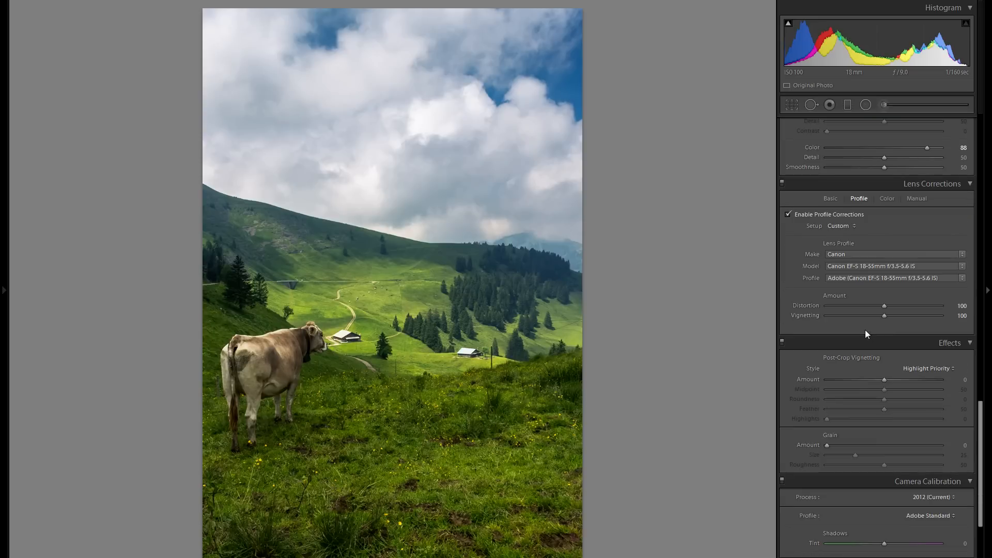
pyautogui.scroll(-3, 865, 333)
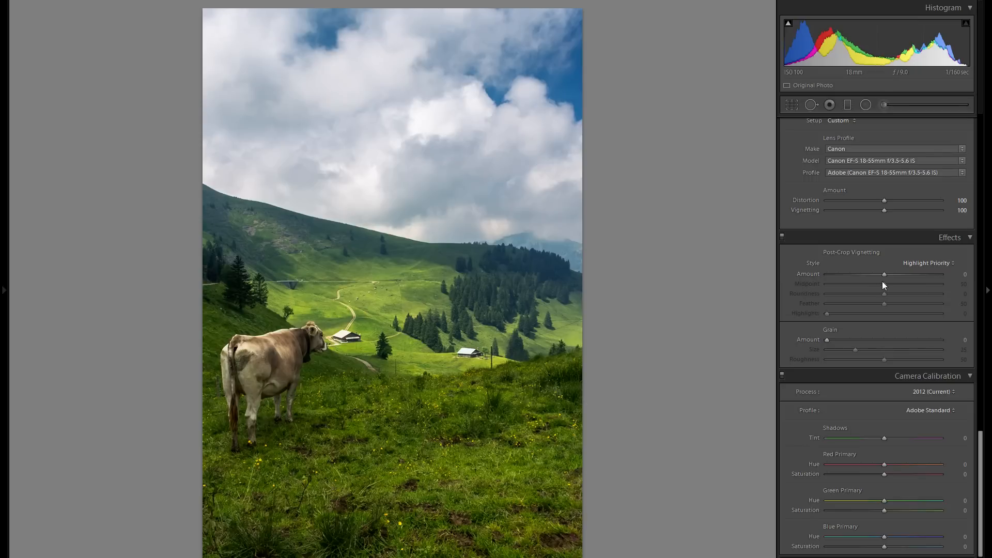
pyautogui.moveTo(884, 279); pyautogui.dragTo(872, 278)
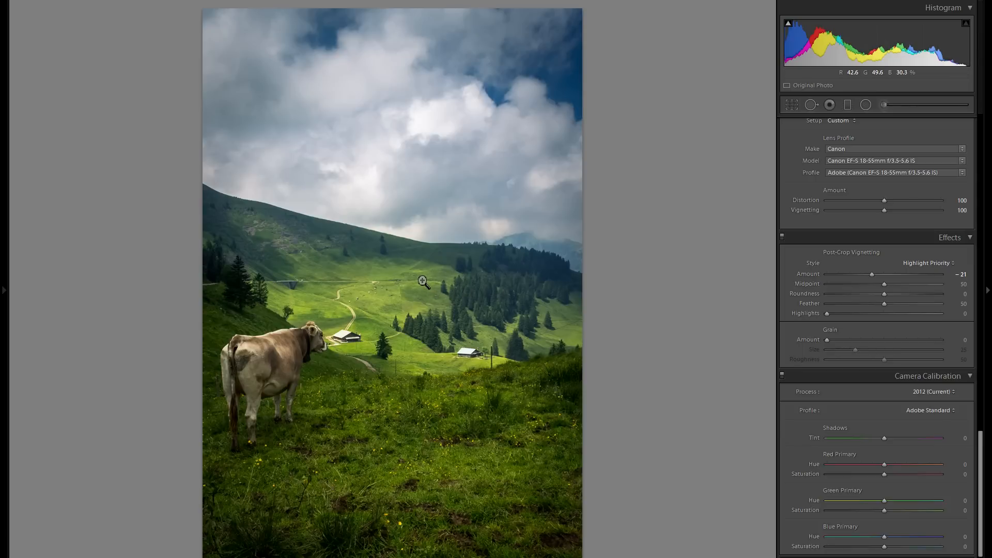
pyautogui.doubleClick(805, 274)
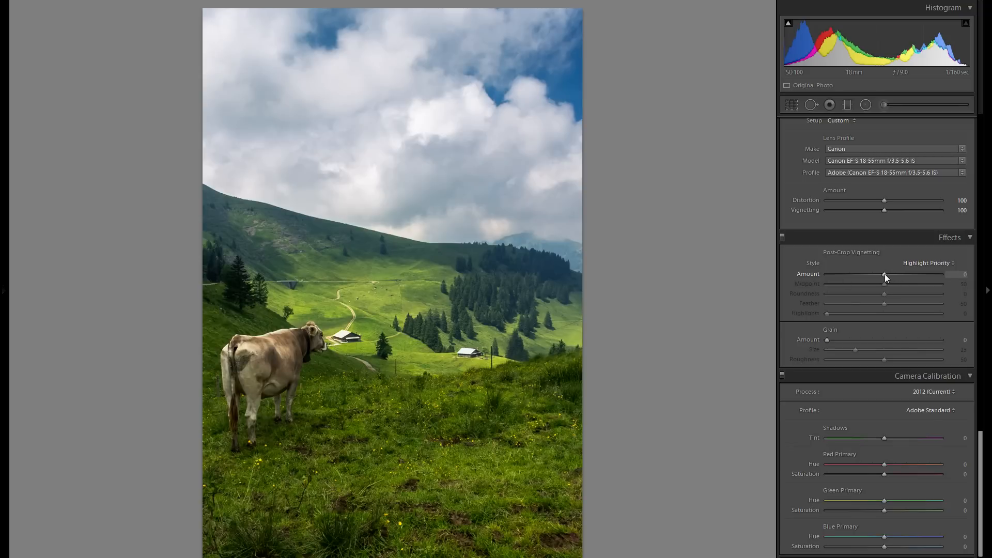
pyautogui.moveTo(885, 274); pyautogui.dragTo(873, 274)
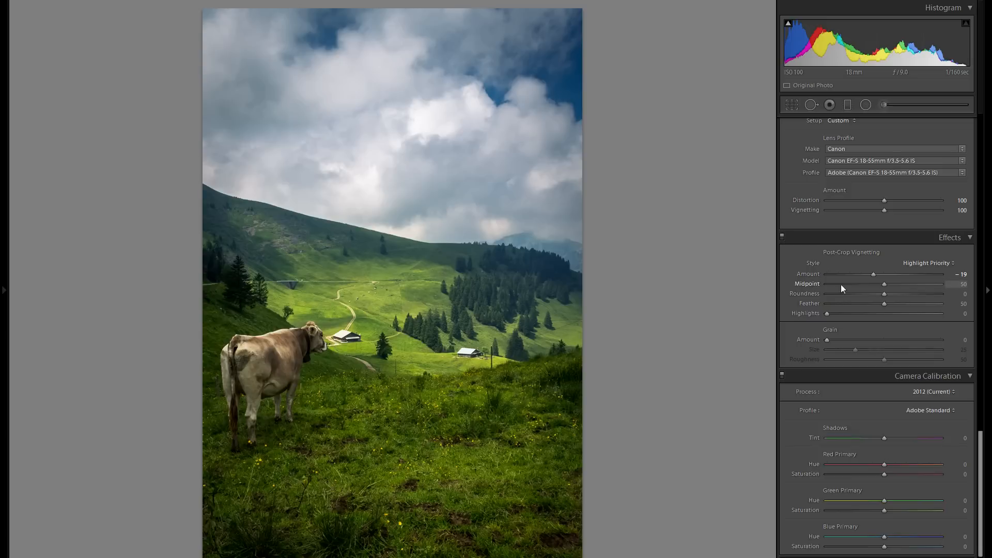
pyautogui.moveTo(872, 274)
pyautogui.mouseDown()
pyautogui.moveTo(845, 274)
pyautogui.moveTo(873, 274)
pyautogui.mouseUp()
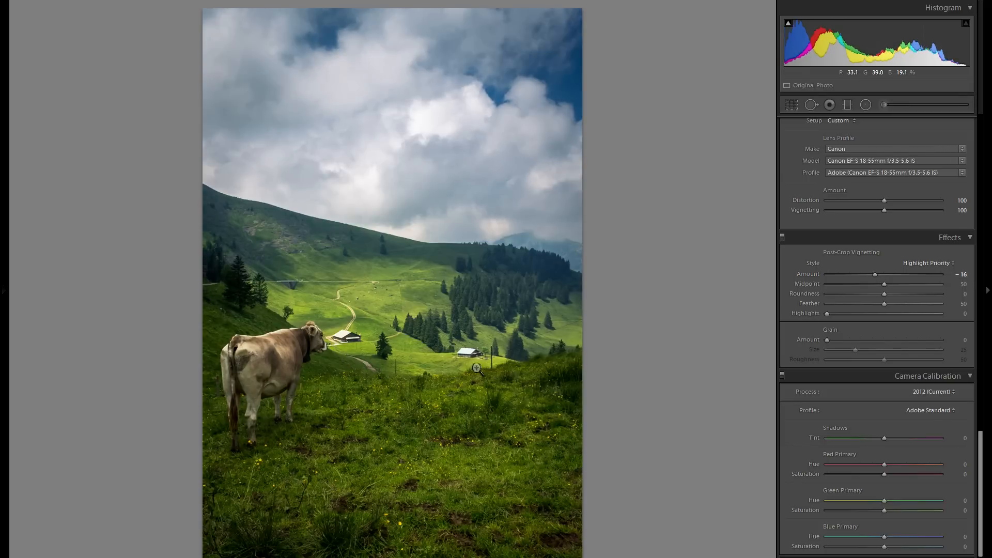
pyautogui.doubleClick(805, 275)
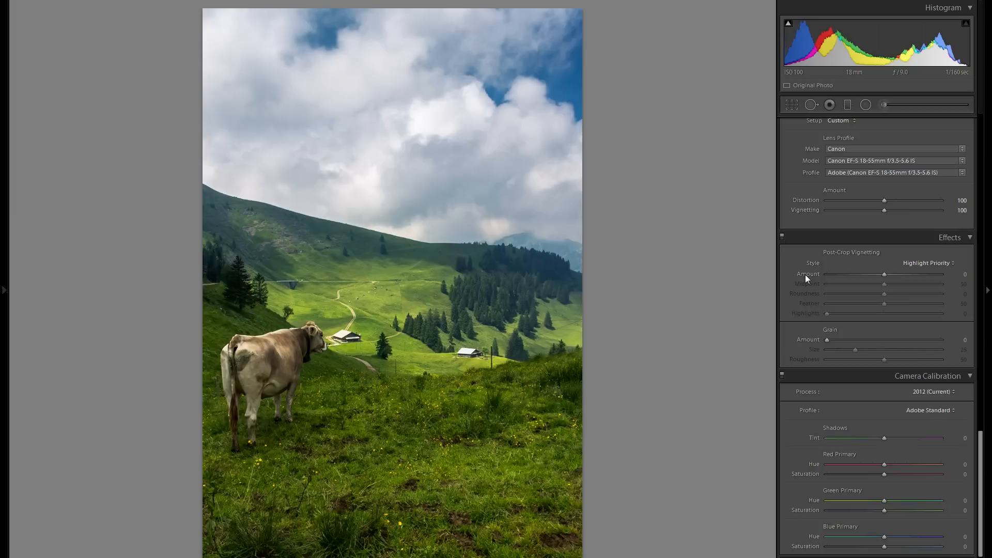
pyautogui.hotkey('ctrl', 'z')
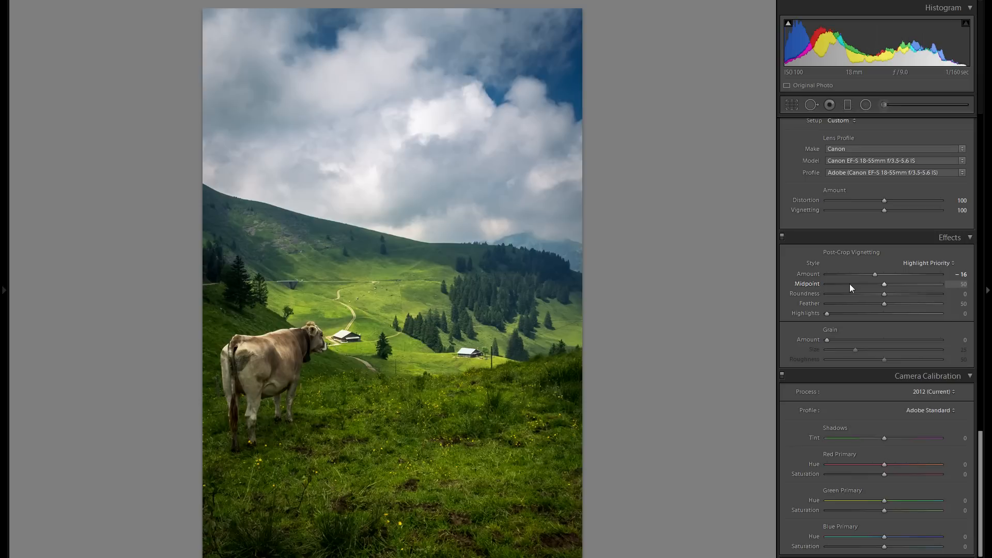
# Step: Set the vignette midpoint to 40, judging its reach with the amount temporarily at -100 before restoring -16
pyautogui.moveTo(853, 284); pyautogui.dragTo(814, 274)
pyautogui.moveTo(900, 284); pyautogui.dragTo(817, 284)
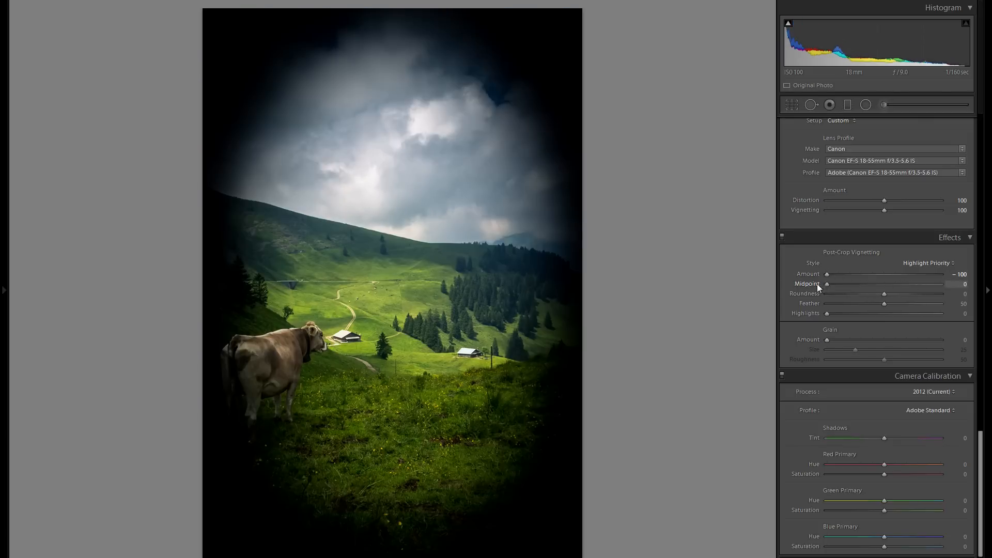
pyautogui.moveTo(901, 286); pyautogui.dragTo(828, 290)
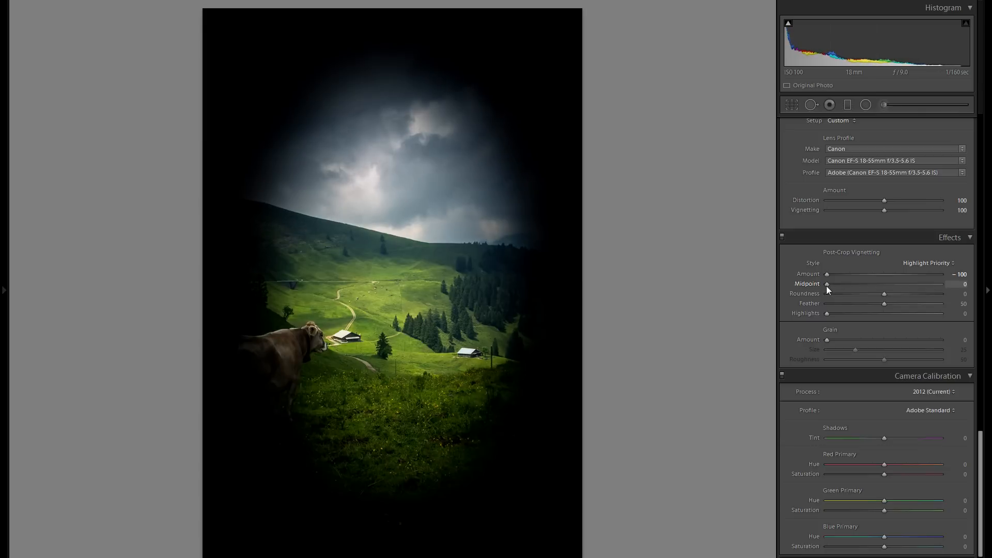
pyautogui.moveTo(898, 286); pyautogui.dragTo(865, 286)
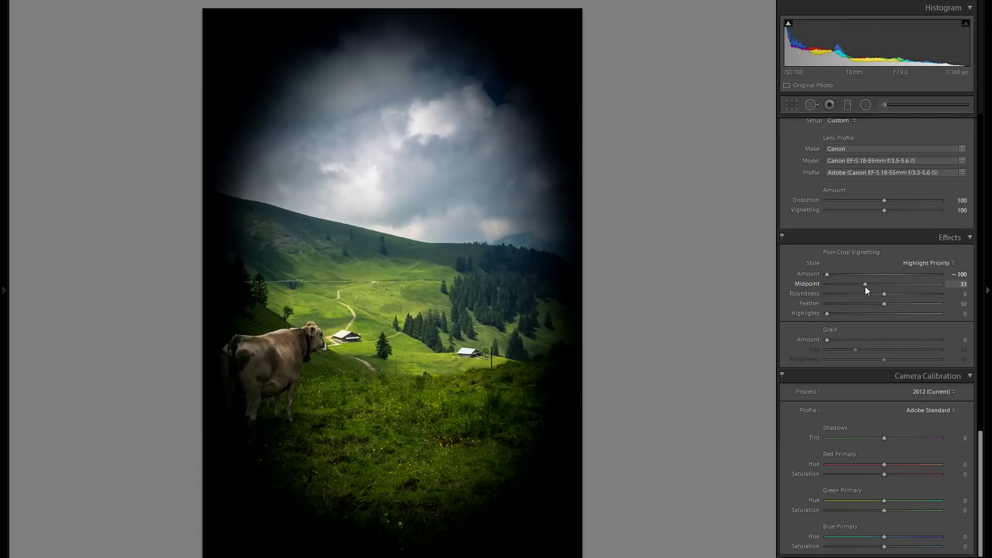
pyautogui.moveTo(863, 286); pyautogui.dragTo(875, 274)
pyautogui.click(876, 274)
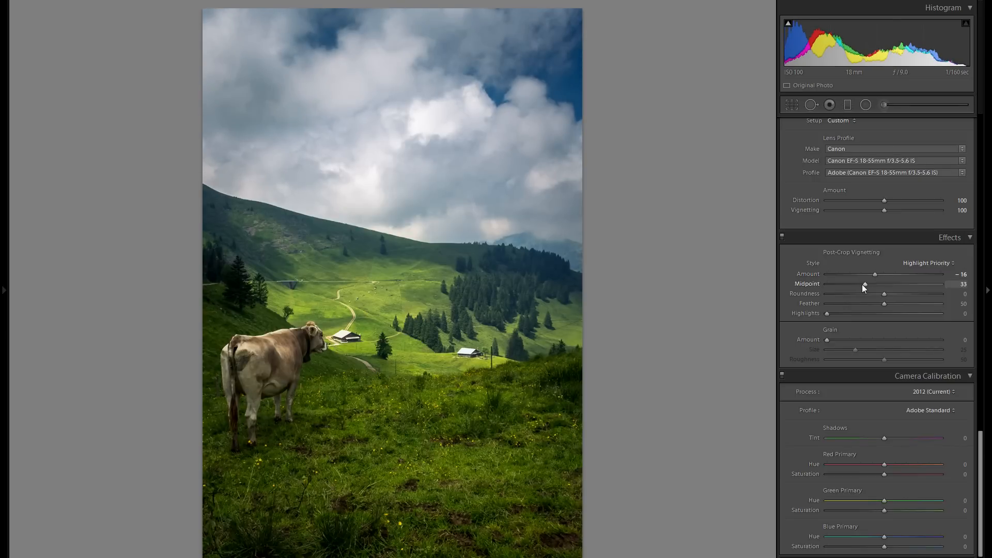
pyautogui.moveTo(879, 285); pyautogui.dragTo(871, 286)
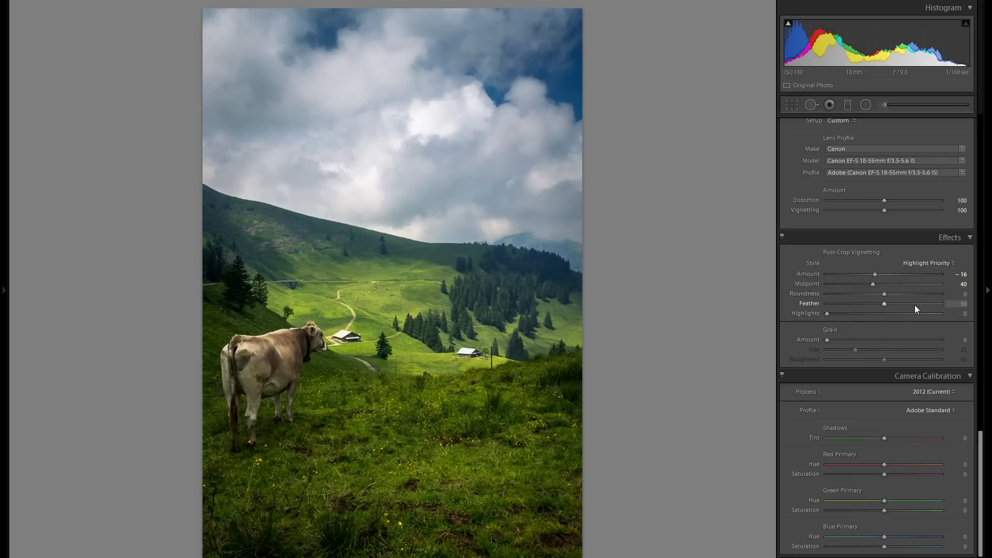
# Step: Set the vignette feather to 65, judging the falloff at an amount of -100, and bring the amount to -15
pyautogui.click(900, 305)
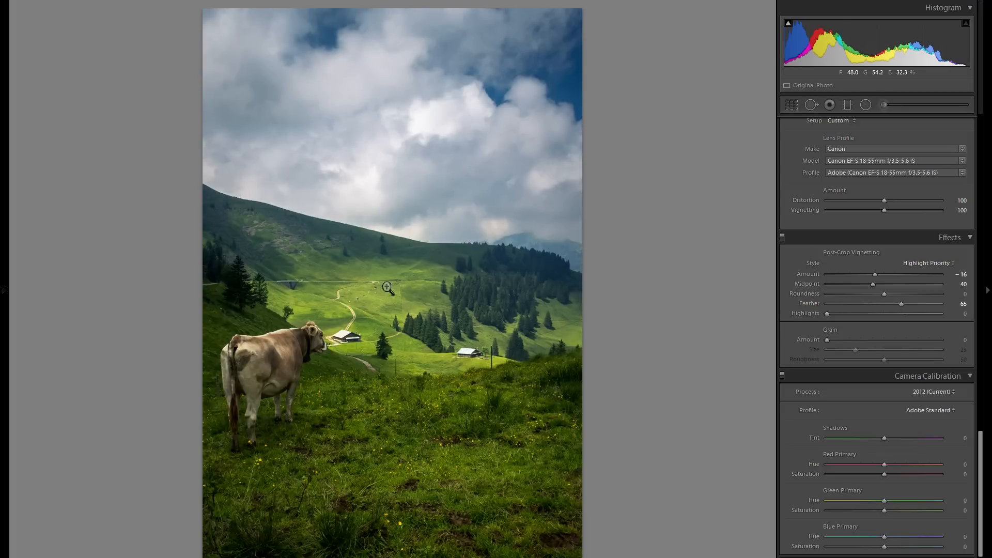
pyautogui.moveTo(855, 275); pyautogui.dragTo(646, 329)
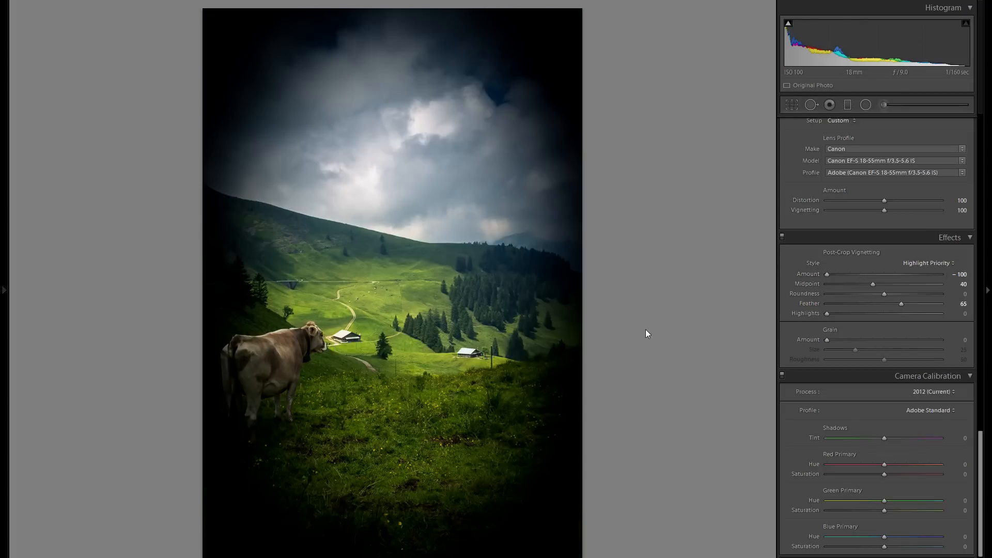
pyautogui.click(885, 307)
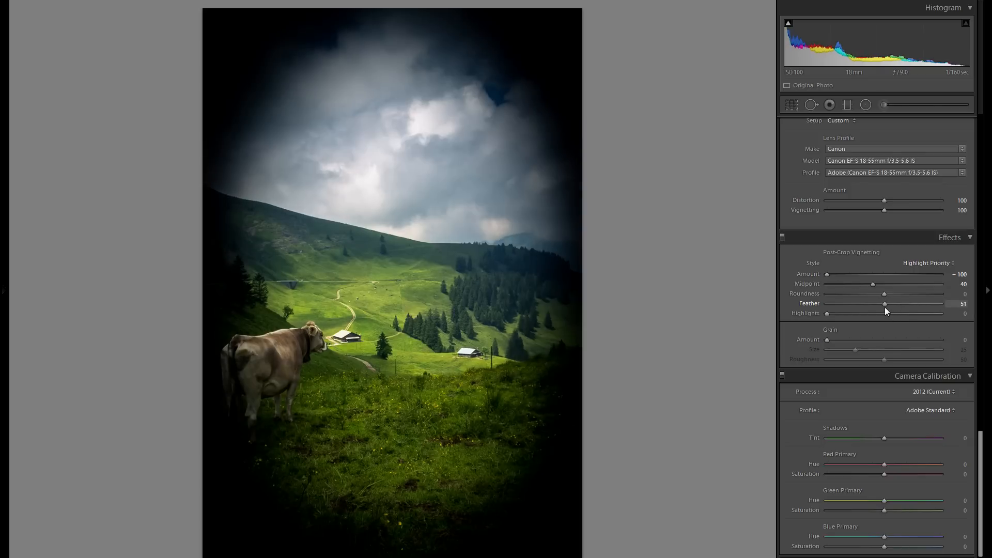
pyautogui.moveTo(884, 307); pyautogui.dragTo(965, 303)
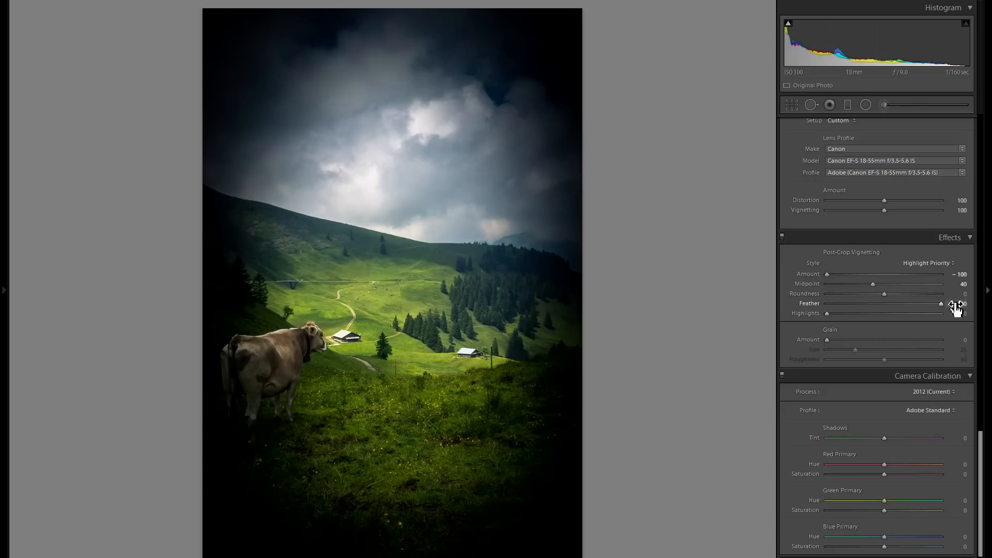
pyautogui.moveTo(891, 305)
pyautogui.mouseDown()
pyautogui.moveTo(944, 308)
pyautogui.moveTo(898, 312)
pyautogui.mouseUp()
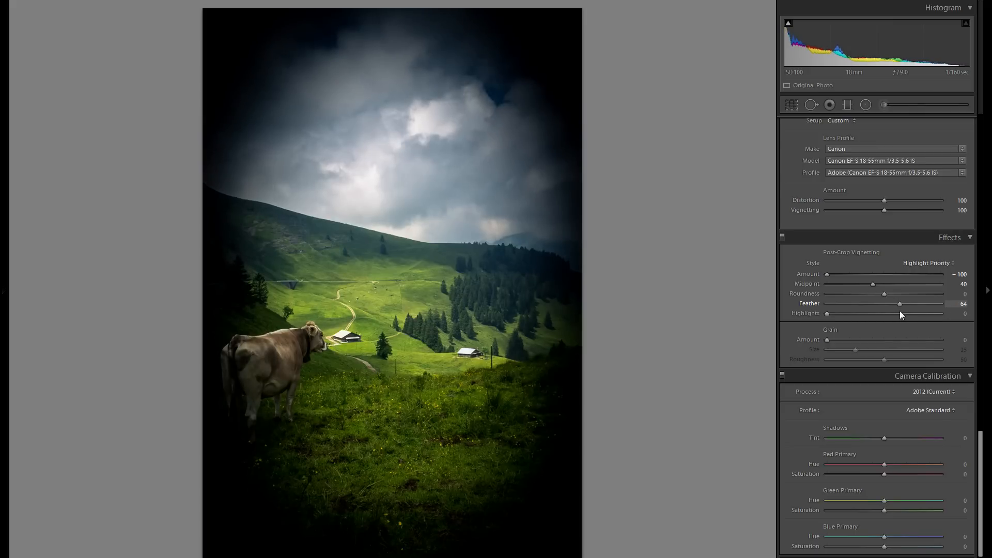
pyautogui.moveTo(826, 273); pyautogui.dragTo(875, 273)
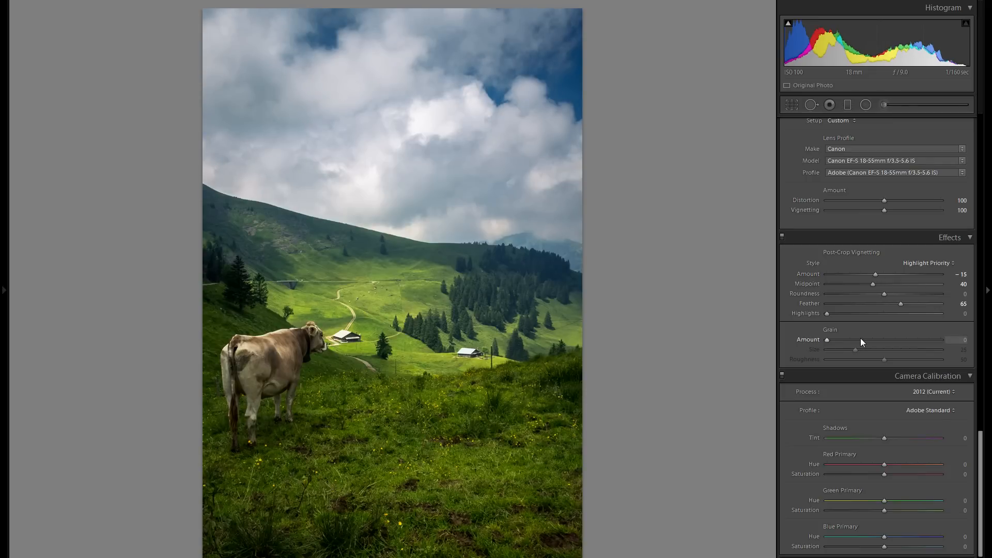
# Step: Try a grain amount of 100 and a Blue Primary hue of -52, resetting each to 0
pyautogui.moveTo(827, 339); pyautogui.dragTo(941, 339)
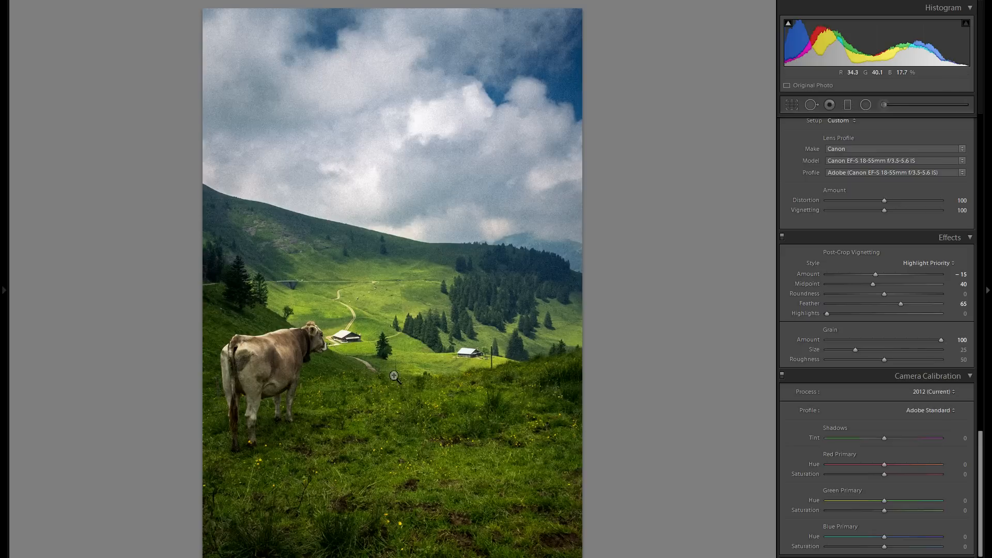
pyautogui.doubleClick(804, 340)
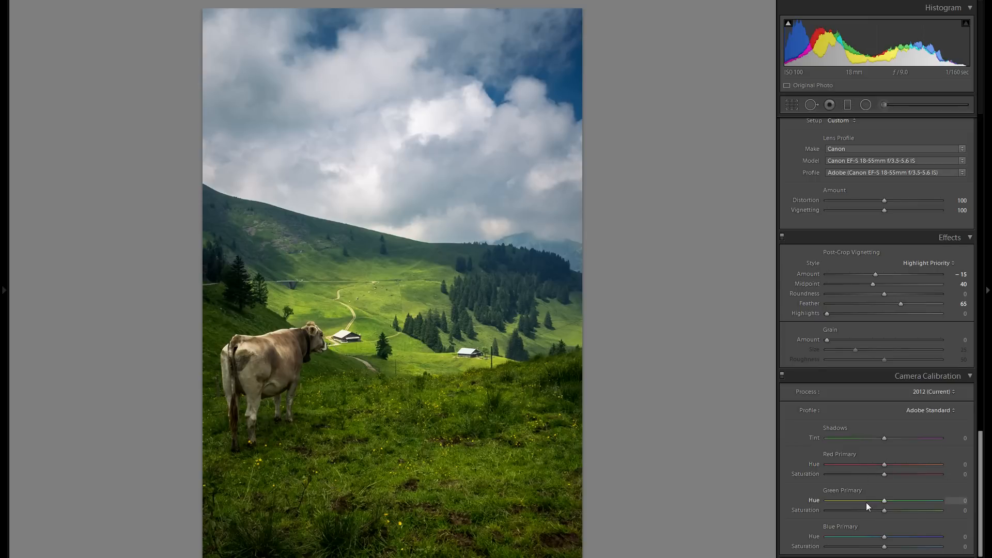
pyautogui.click(854, 534)
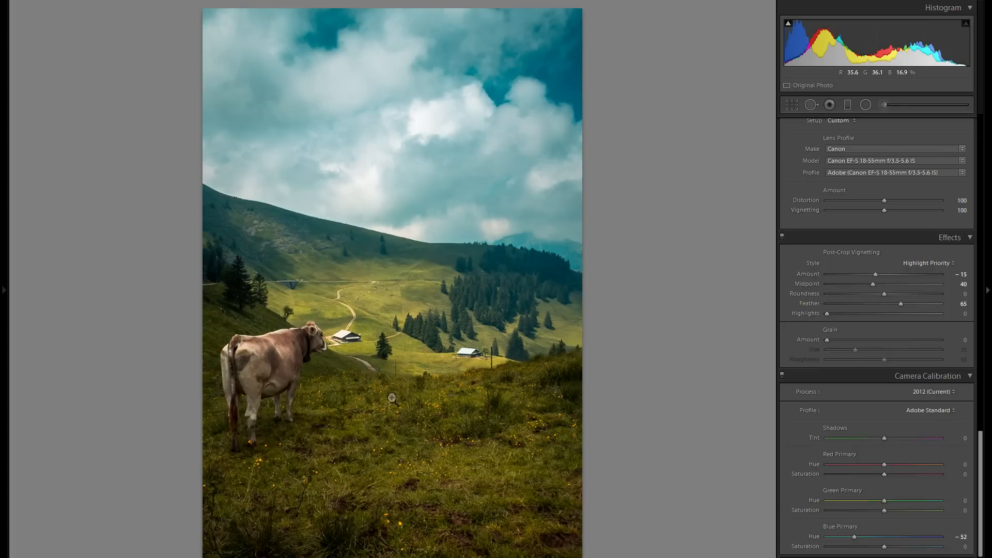
pyautogui.doubleClick(814, 536)
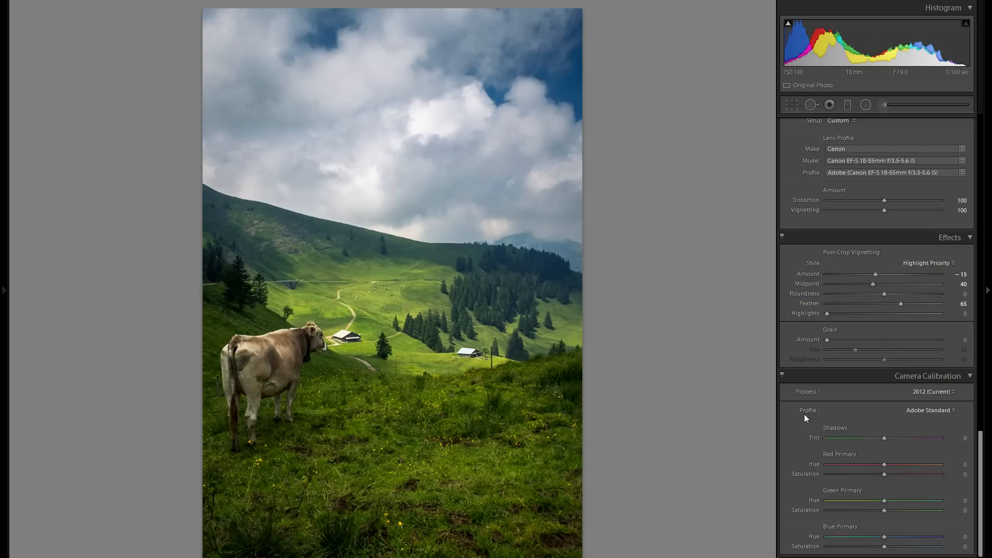
# Step: Compare the Camera Faithful, Landscape, Neutral, Portrait and Standard calibration profiles on the photo and apply Camera Faithful
pyautogui.click(933, 412)
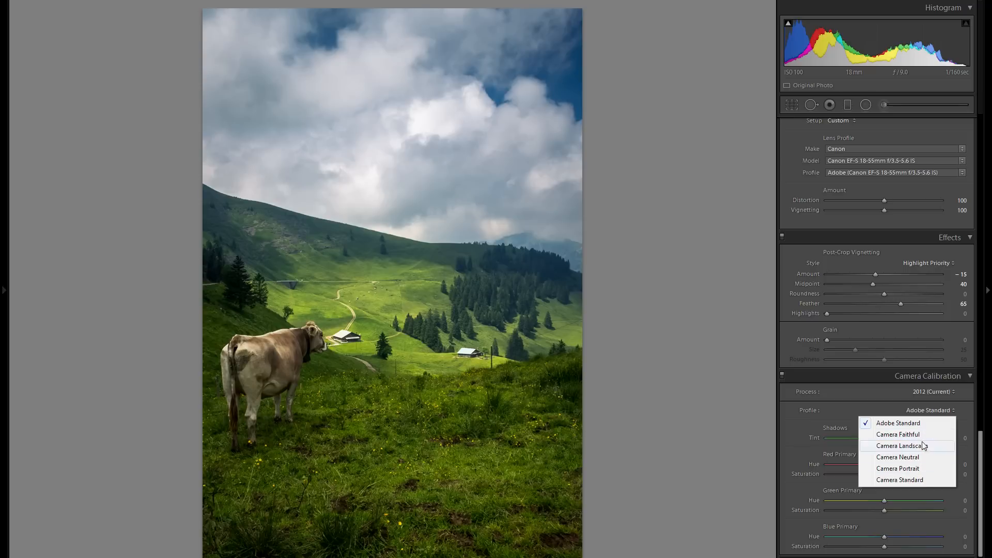
pyautogui.click(921, 435)
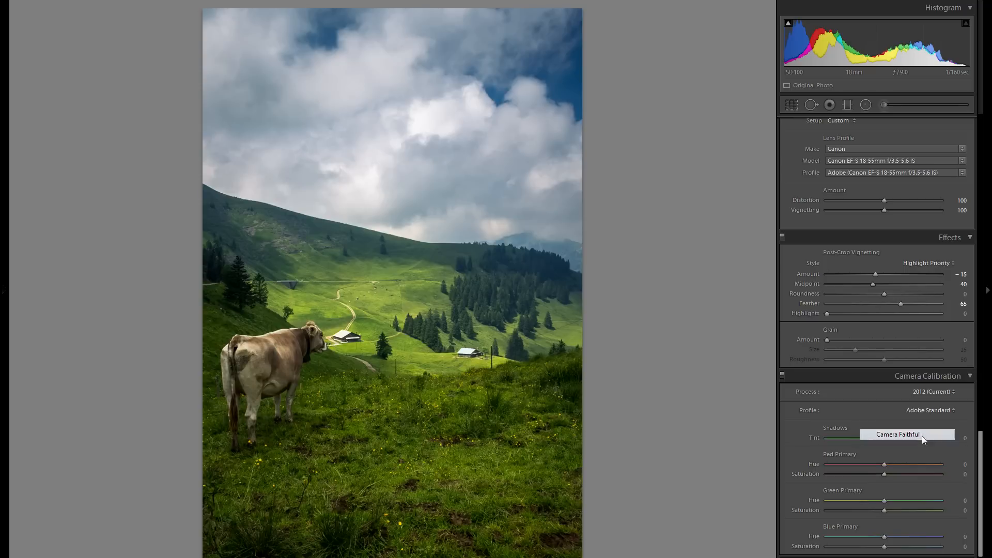
pyautogui.click(933, 410)
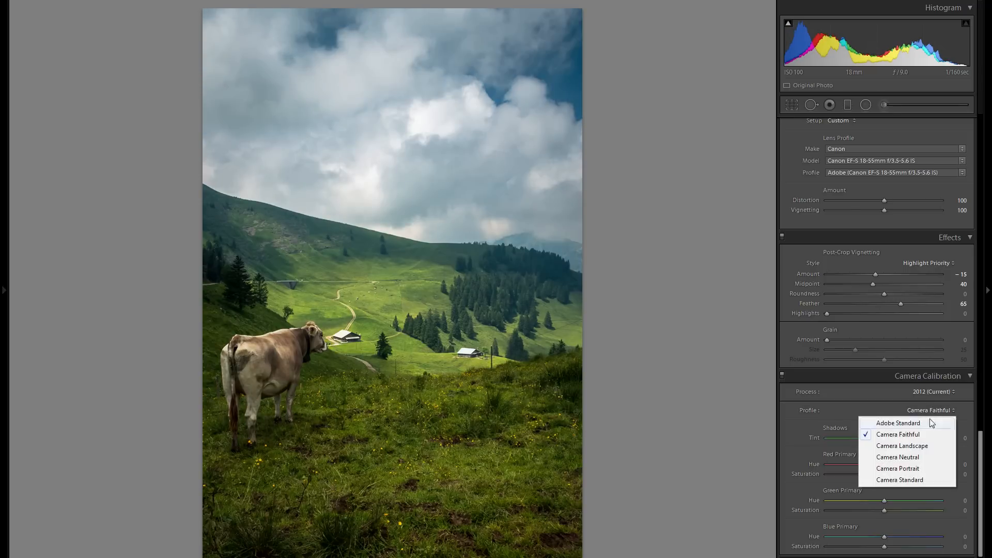
pyautogui.click(919, 448)
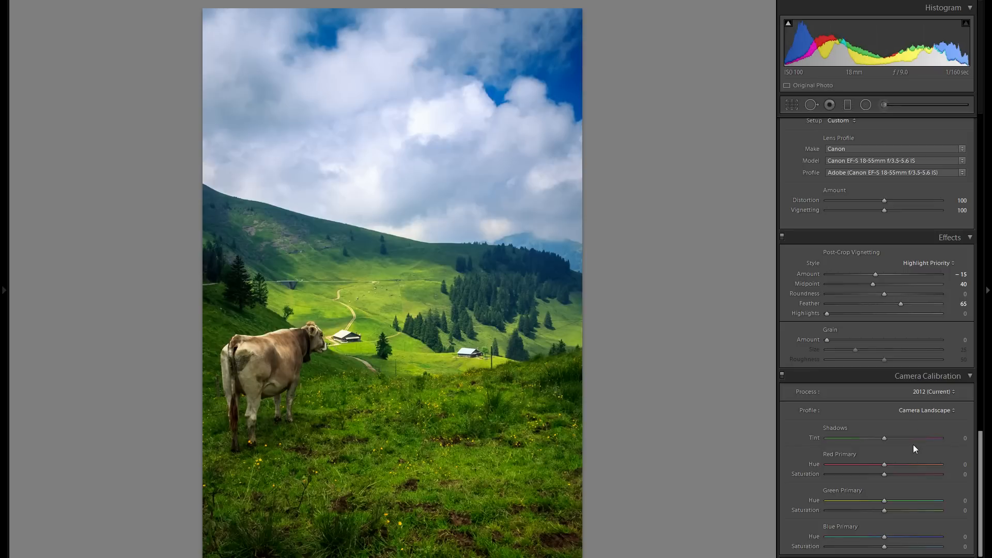
pyautogui.click(923, 411)
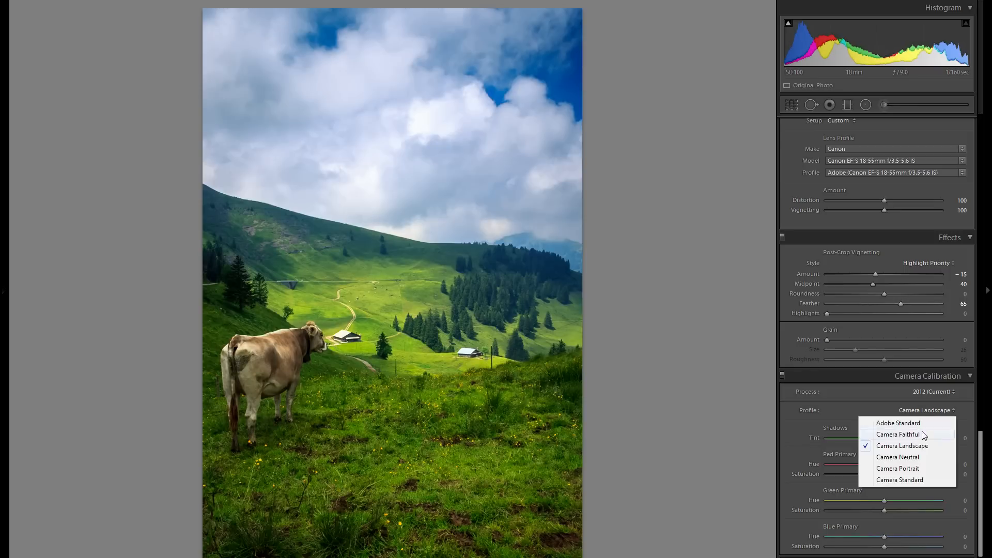
pyautogui.click(919, 458)
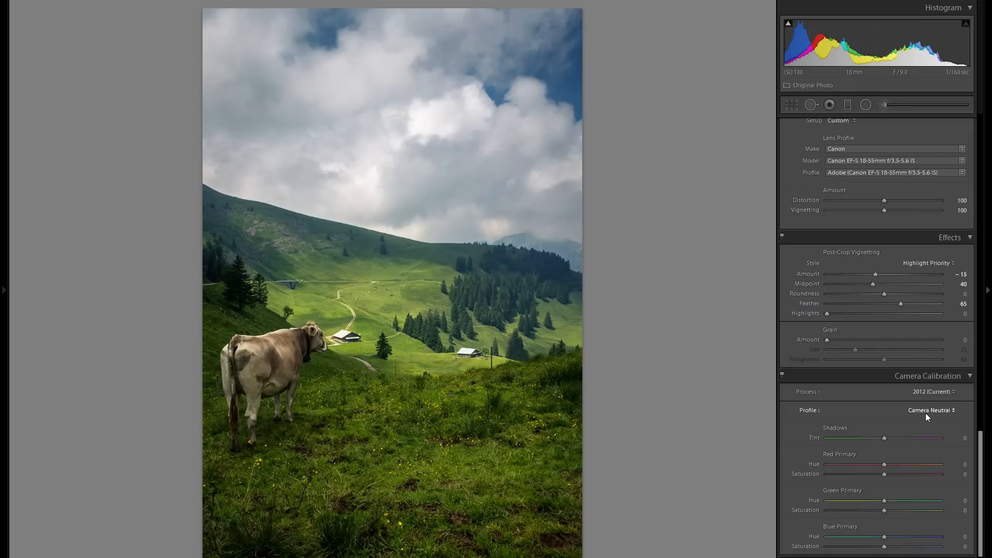
pyautogui.click(925, 413)
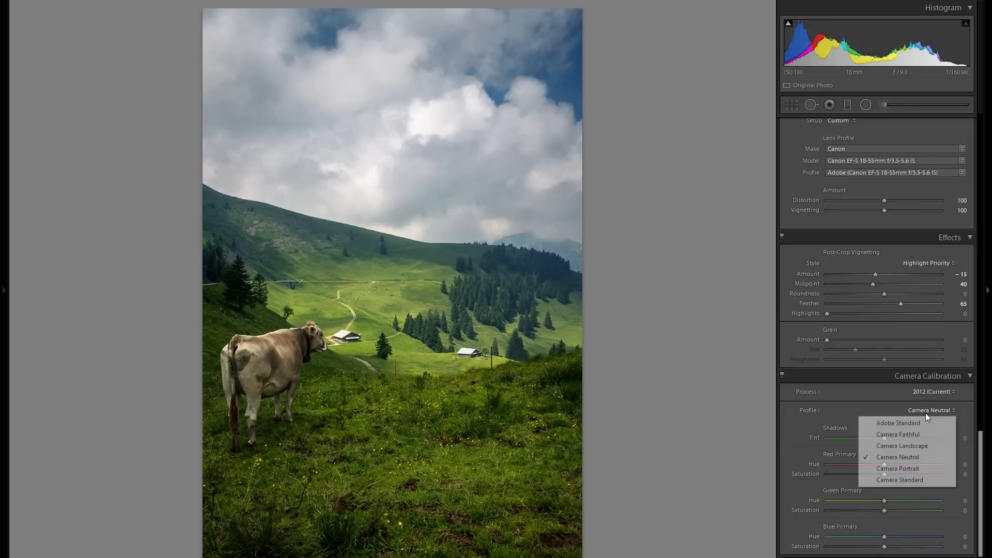
pyautogui.click(921, 469)
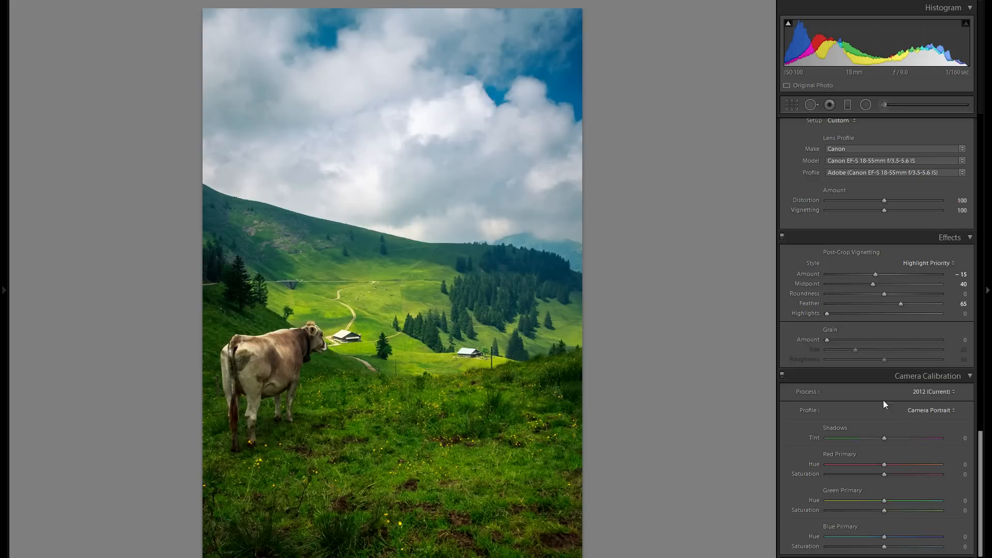
pyautogui.click(914, 411)
pyautogui.click(912, 483)
pyautogui.click(938, 413)
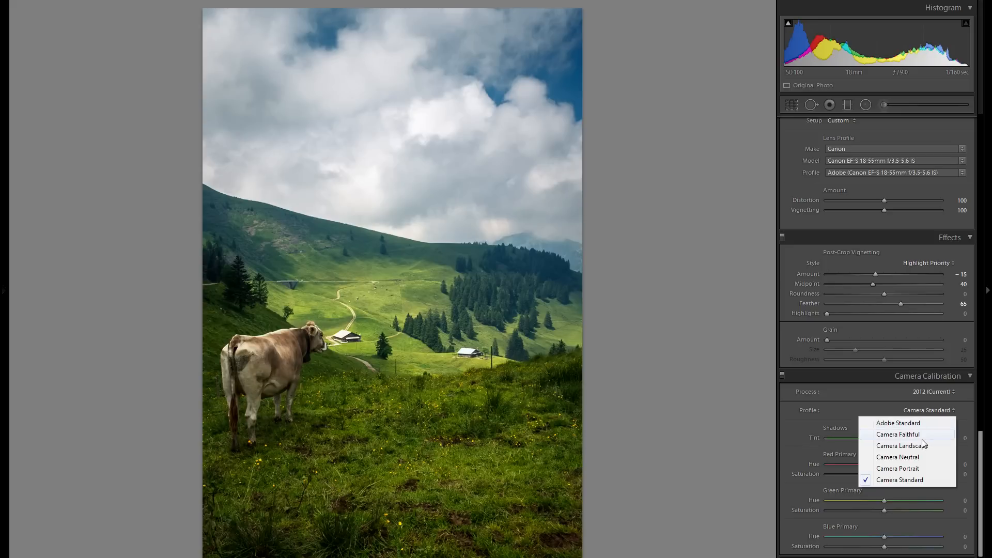
pyautogui.click(899, 436)
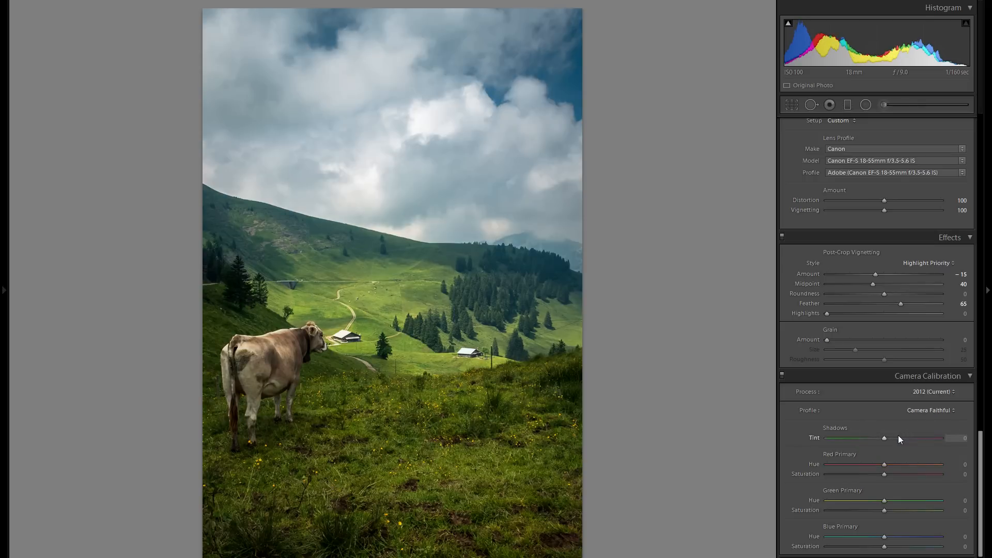
pyautogui.scroll(15, 892, 438)
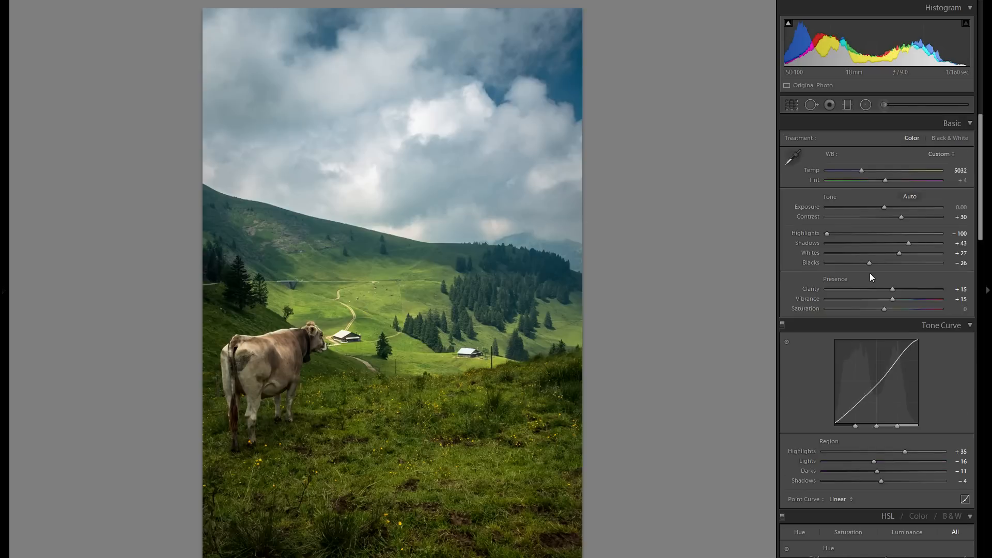
pyautogui.scroll(-10, 896, 310)
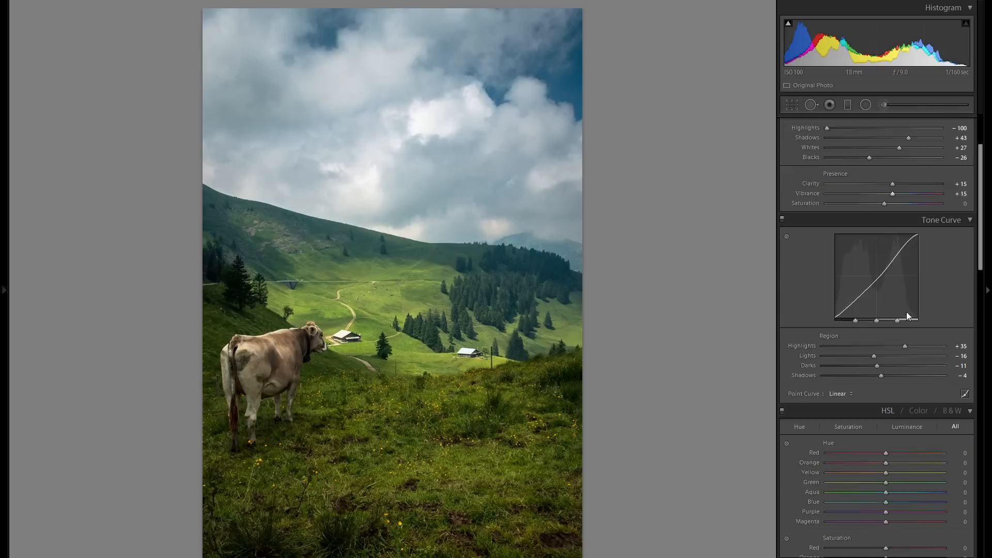
pyautogui.scroll(-5, 897, 319)
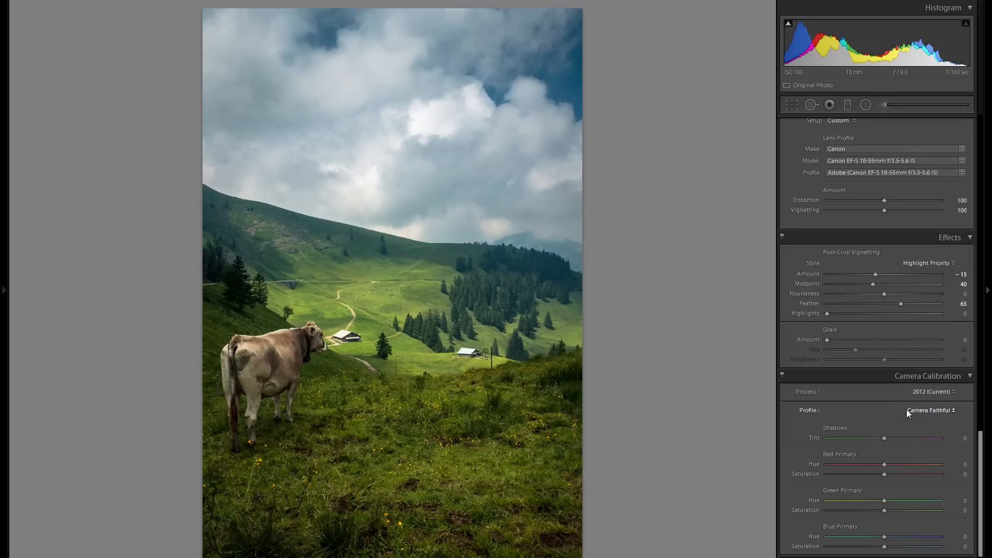
pyautogui.scroll(8, 901, 364)
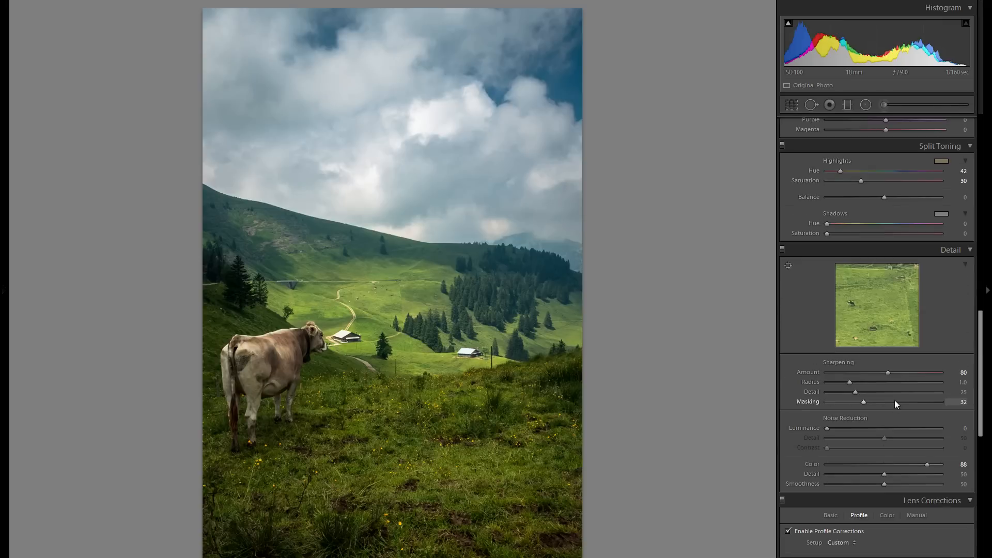
pyautogui.scroll(8, 901, 385)
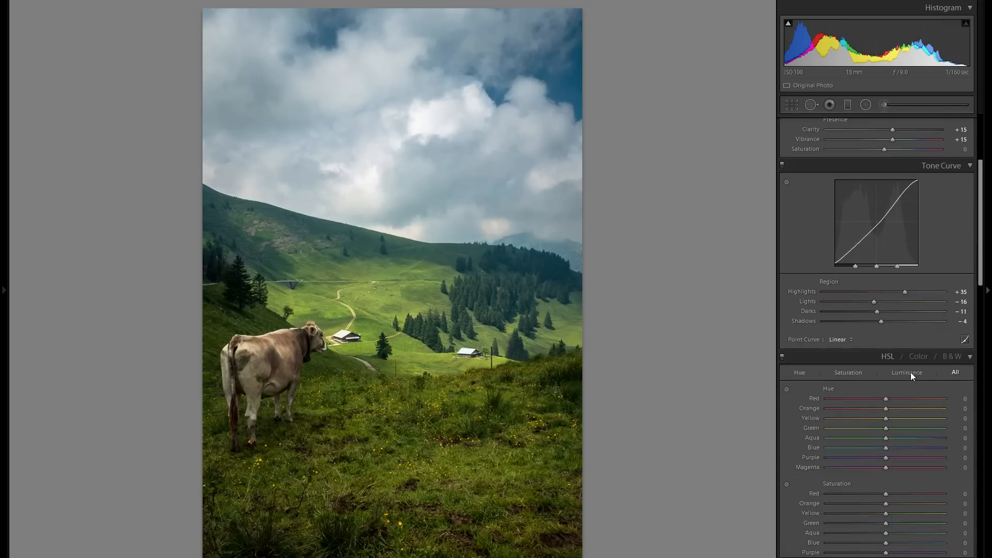
# Step: Preview the Camera Landscape, Camera Standard and Adobe Standard calibration profiles on the photo and return to Camera Faithful
pyautogui.scroll(-10, 902, 368)
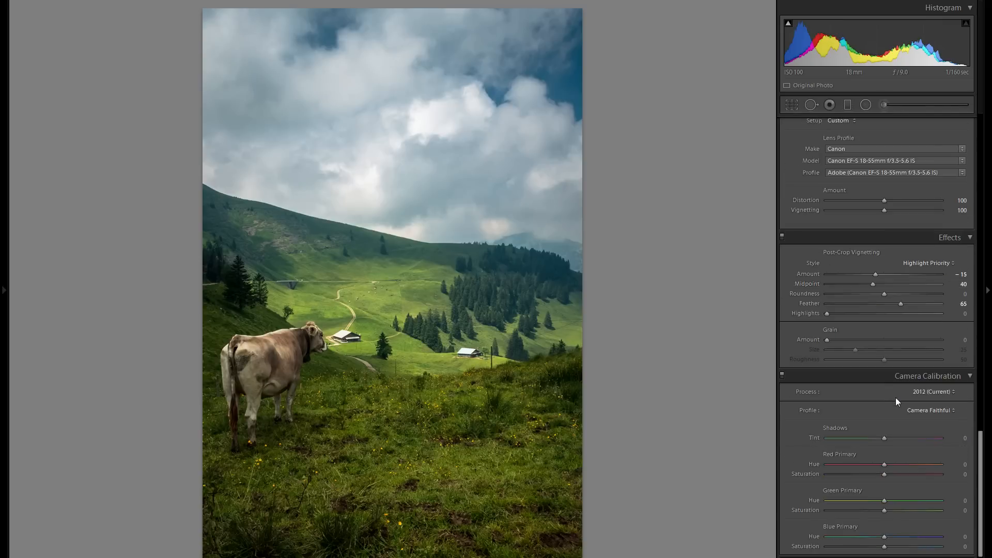
pyautogui.click(929, 410)
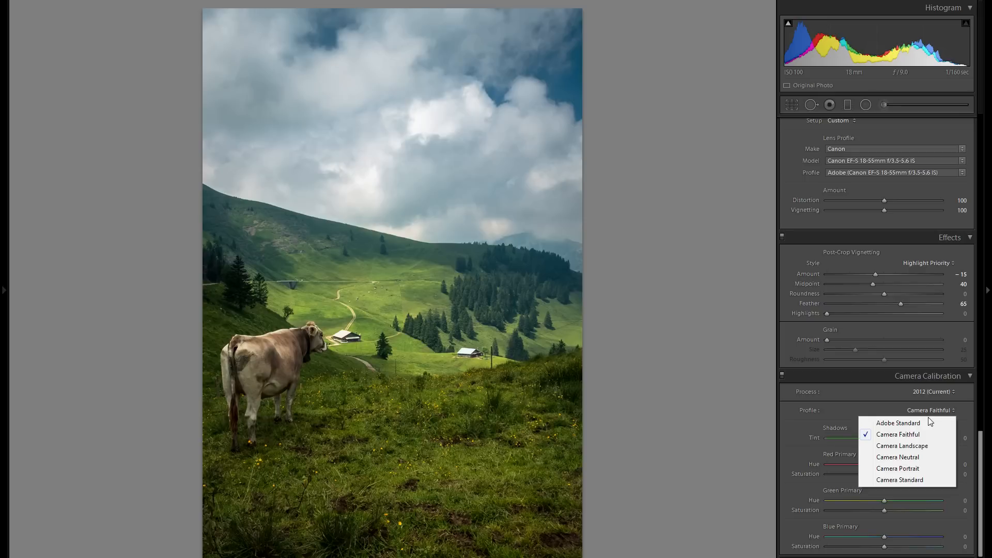
pyautogui.click(904, 446)
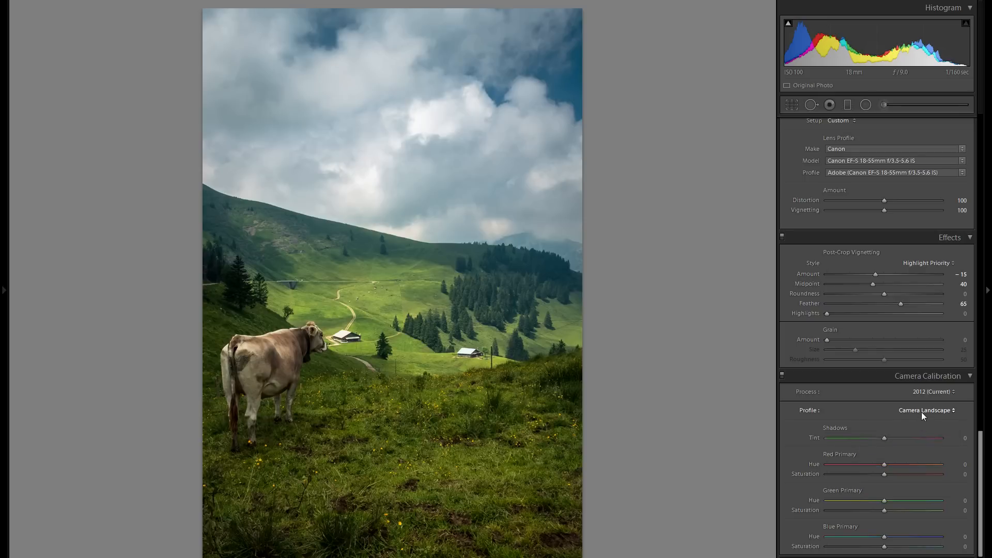
pyautogui.click(922, 411)
pyautogui.click(923, 457)
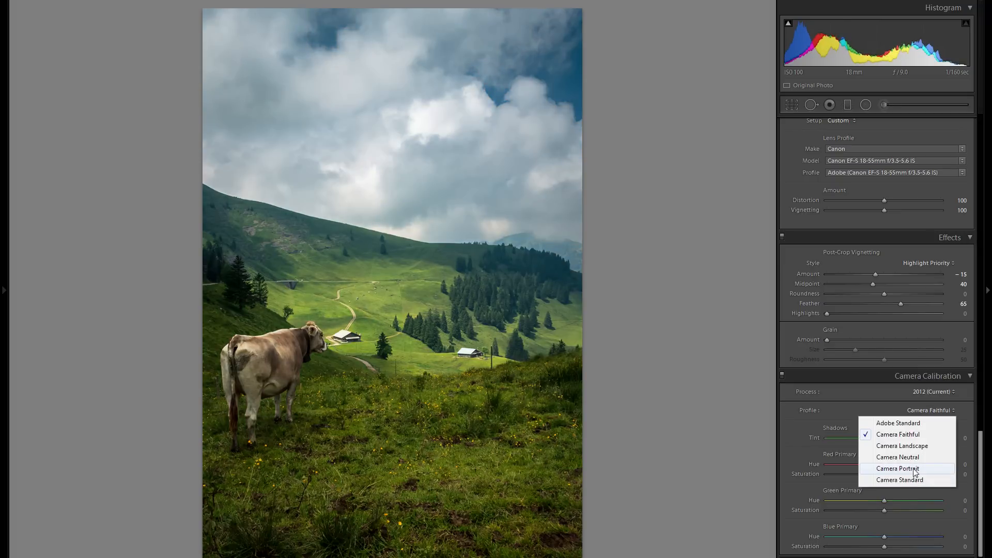
pyautogui.click(913, 480)
pyautogui.click(922, 409)
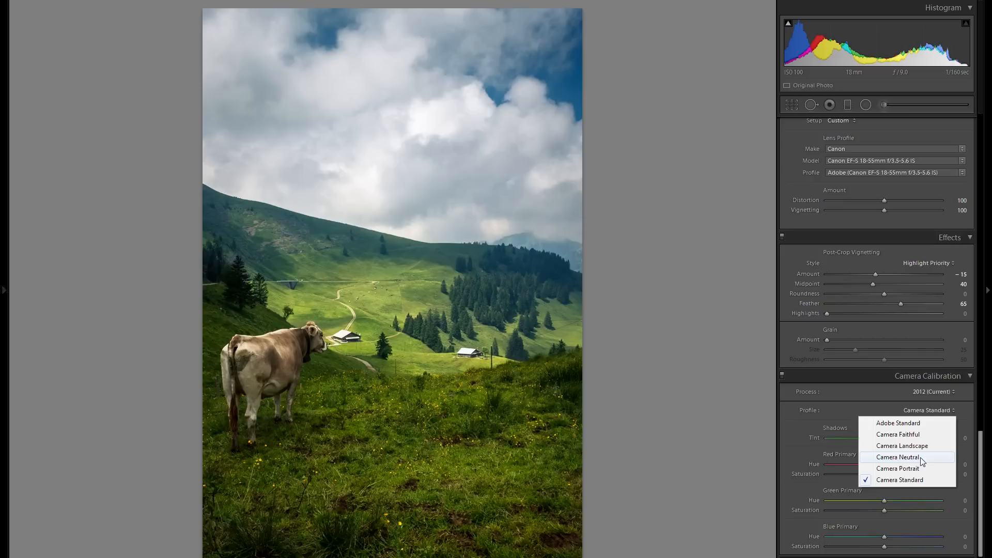
pyautogui.click(896, 427)
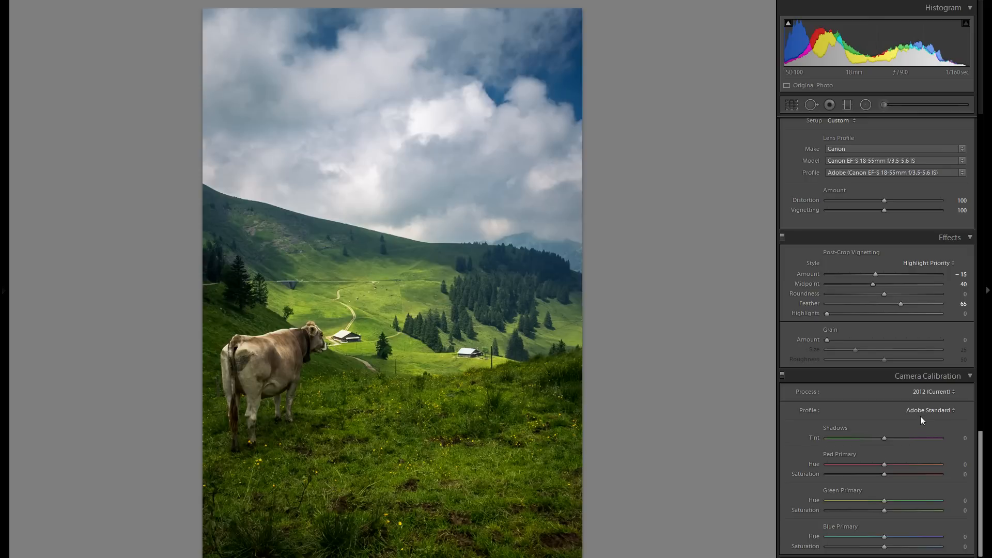
pyautogui.click(922, 409)
pyautogui.click(925, 435)
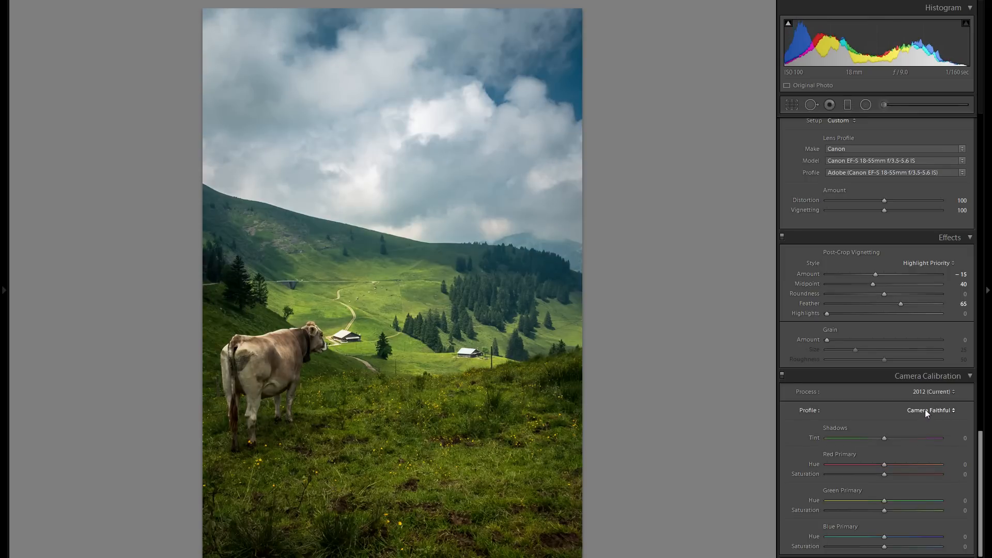
# Step: Preview the Adobe Standard, Camera Landscape, Neutral, Portrait and Standard profiles one after another and reapply Camera Faithful
pyautogui.click(925, 408)
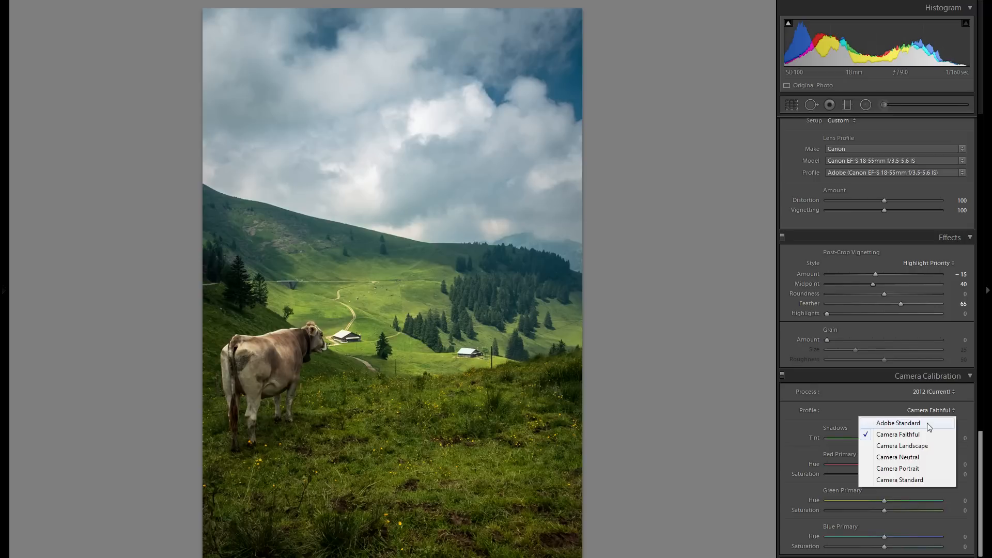
pyautogui.click(929, 425)
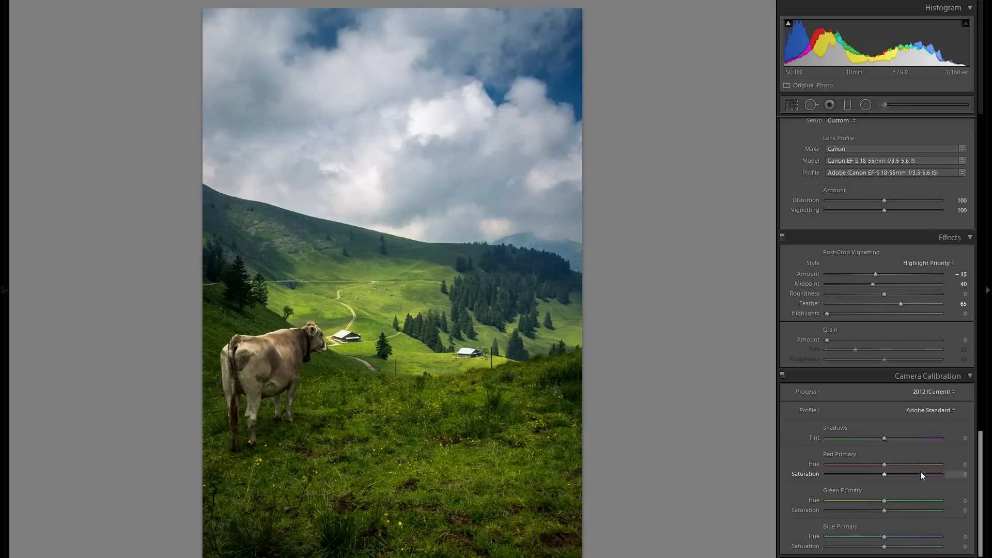
pyautogui.click(930, 411)
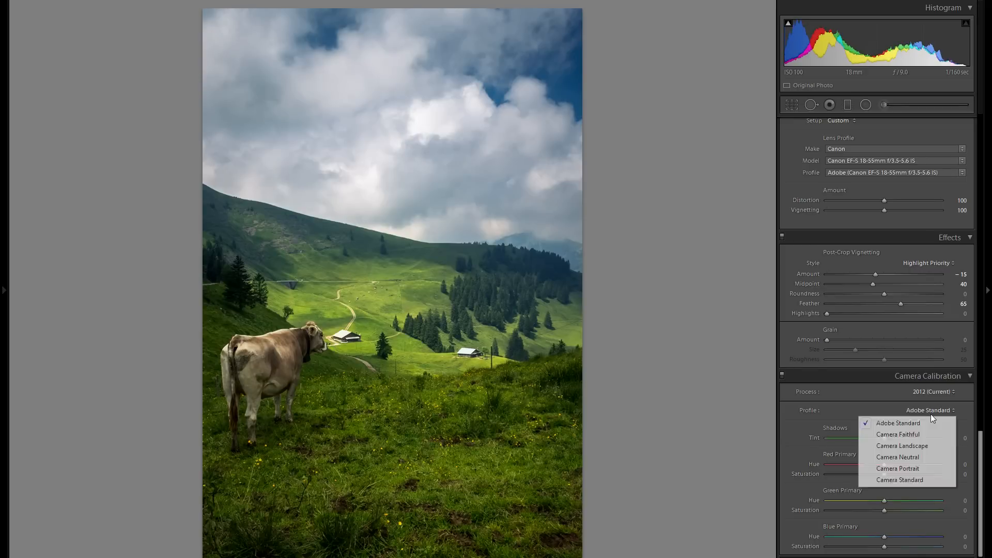
pyautogui.click(928, 446)
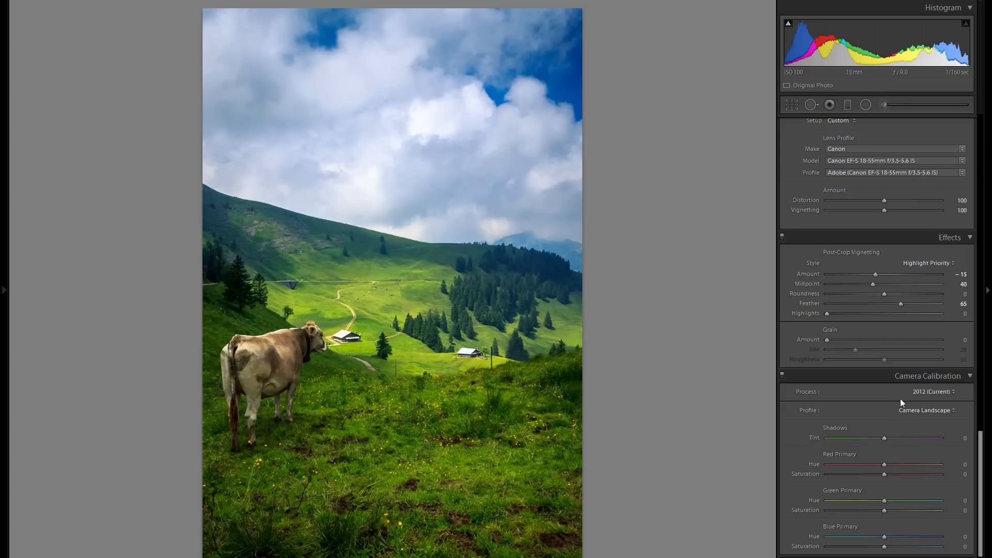
pyautogui.click(914, 411)
pyautogui.click(903, 458)
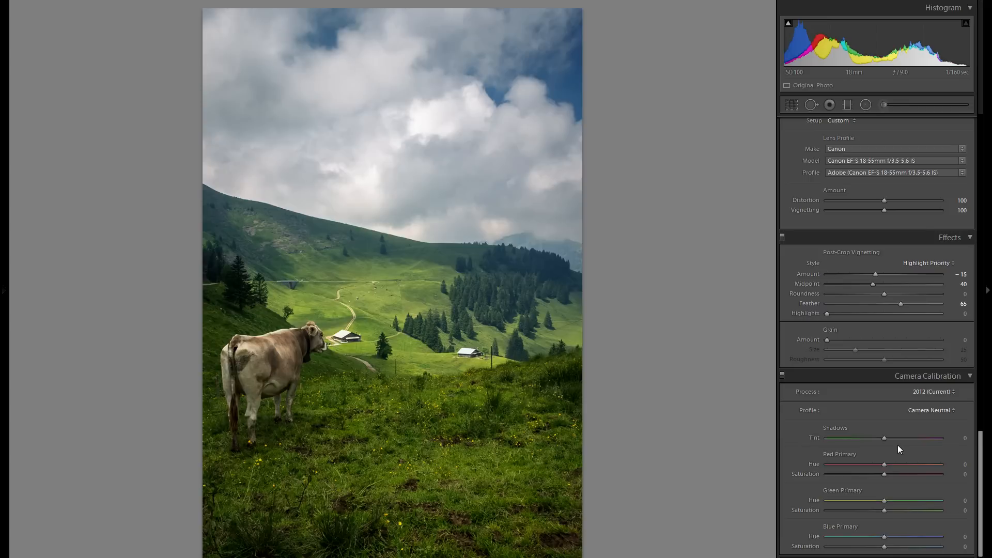
pyautogui.click(911, 412)
pyautogui.click(912, 467)
pyautogui.click(925, 411)
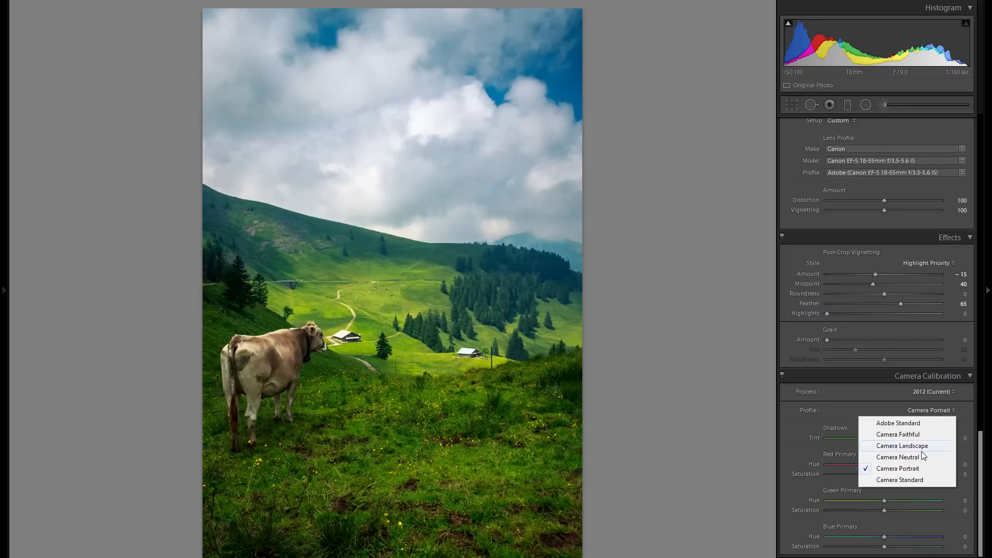
pyautogui.click(914, 479)
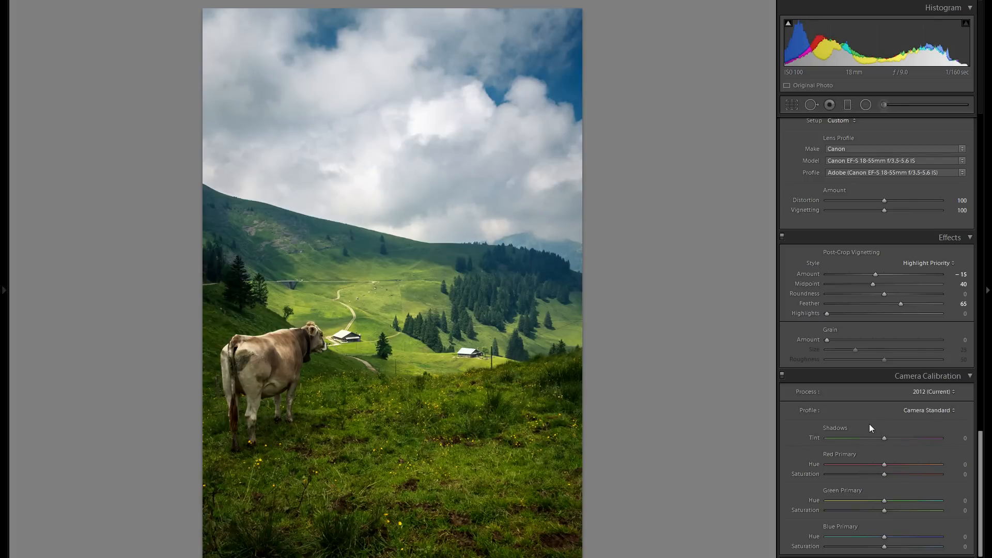
pyautogui.click(905, 411)
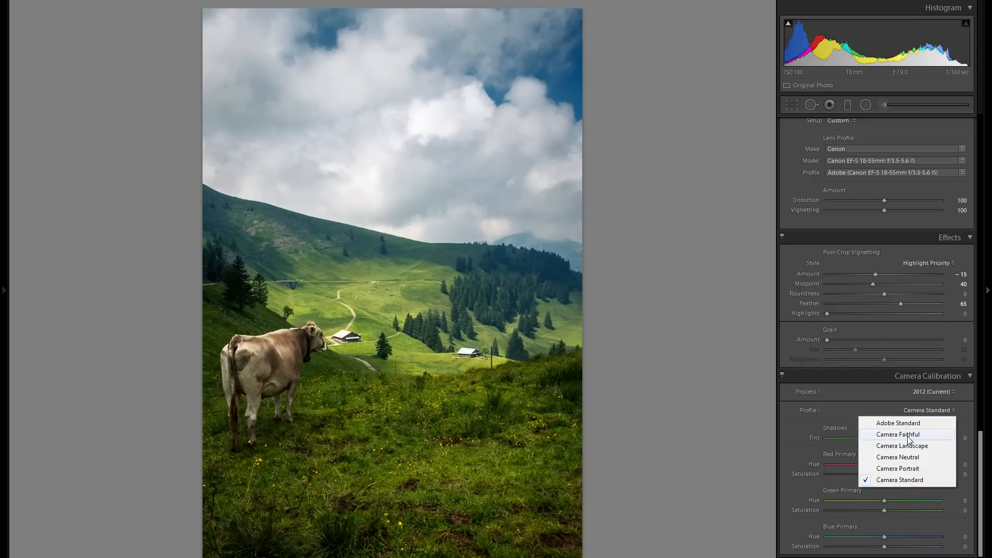
pyautogui.click(907, 435)
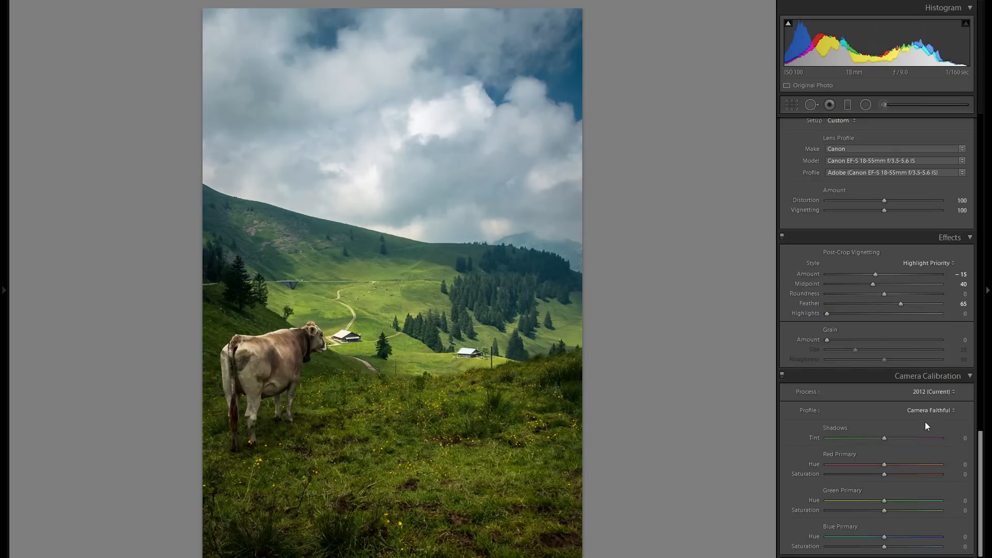
# Step: Compare the Adobe Standard profile with Camera Standard and Camera Faithful, and apply Adobe Standard to the photo
pyautogui.click(926, 416)
pyautogui.click(925, 419)
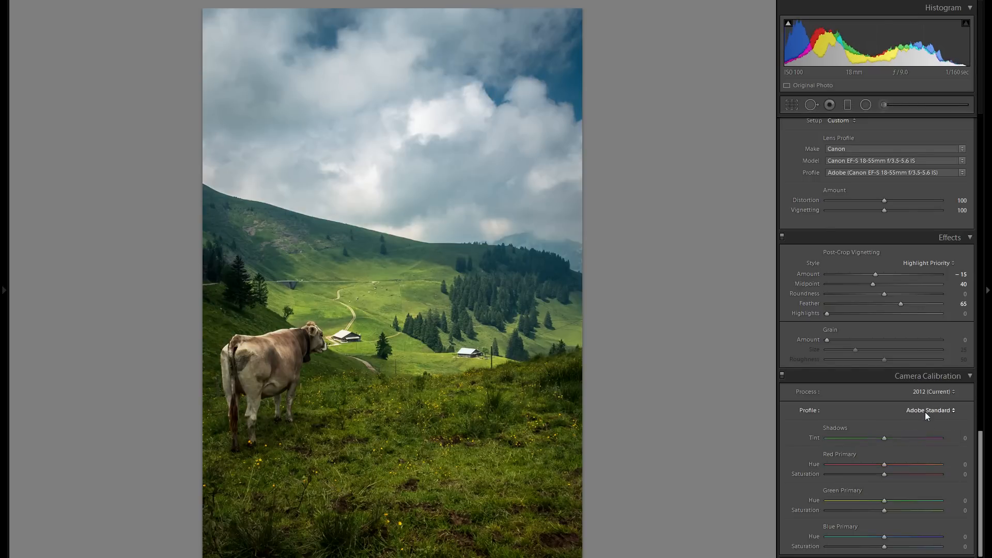
pyautogui.click(924, 410)
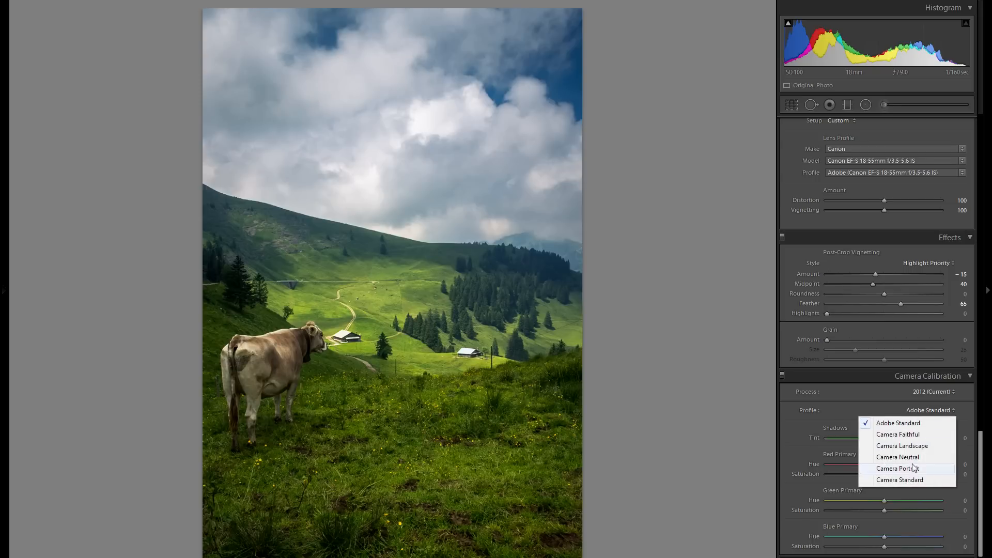
pyautogui.click(909, 480)
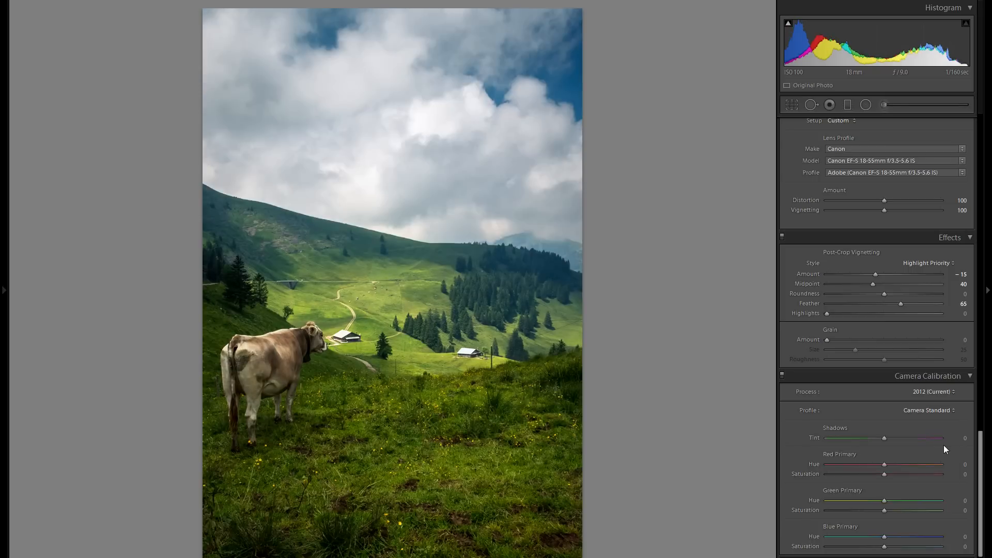
pyautogui.click(929, 411)
pyautogui.click(922, 433)
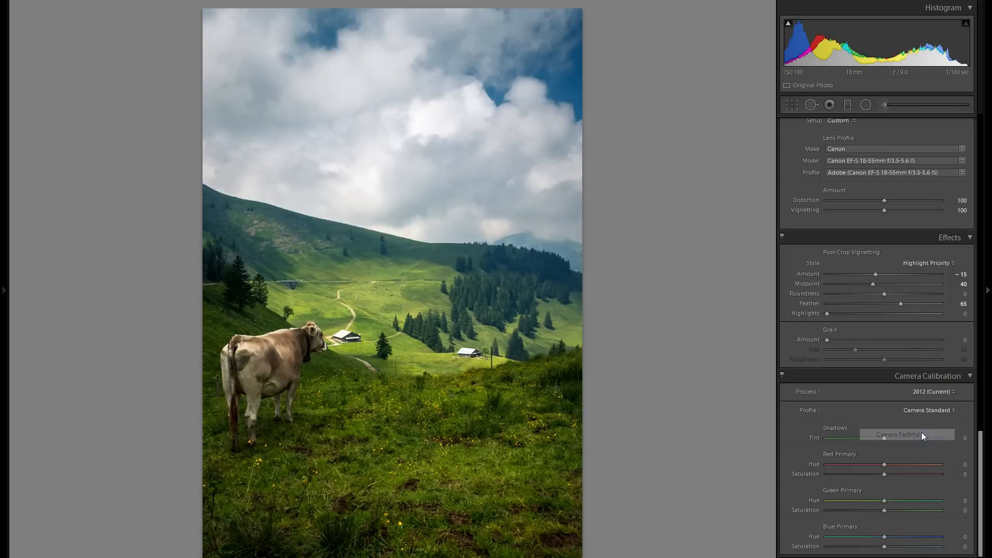
pyautogui.click(923, 414)
pyautogui.click(922, 424)
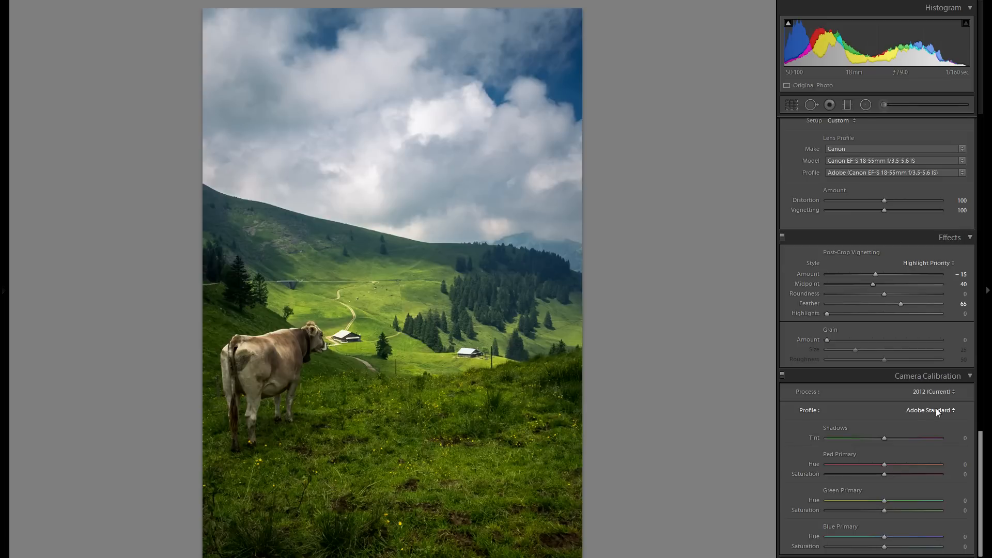
# Step: Try the Camera Faithful profile once more against Adobe Standard and switch back to Adobe Standard
pyautogui.click(937, 411)
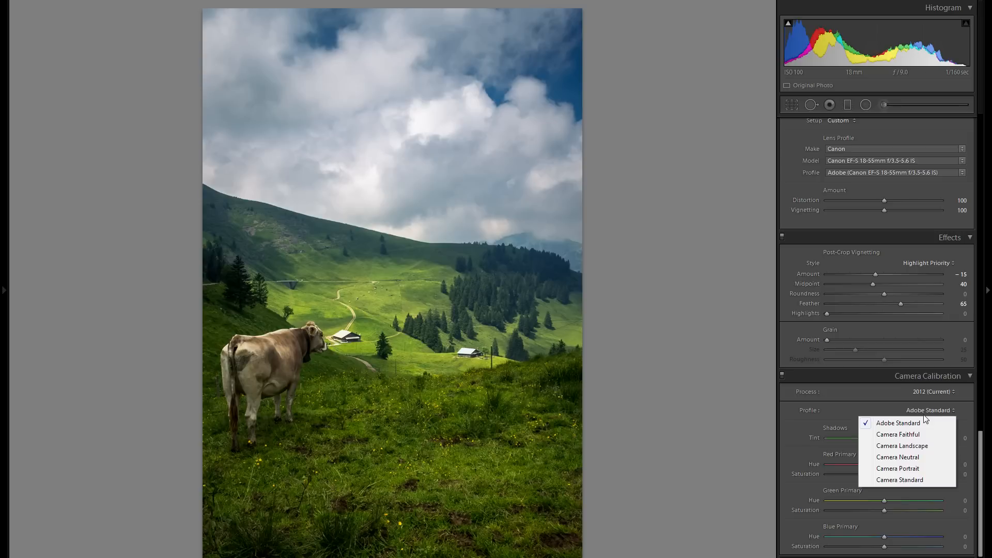
pyautogui.click(922, 407)
pyautogui.click(918, 411)
pyautogui.click(938, 410)
pyautogui.click(938, 411)
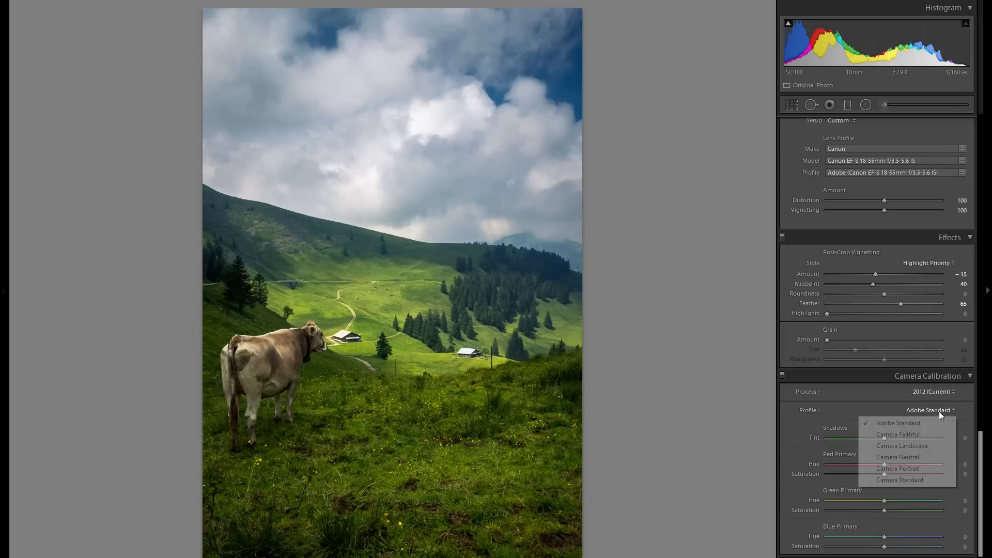
pyautogui.click(925, 434)
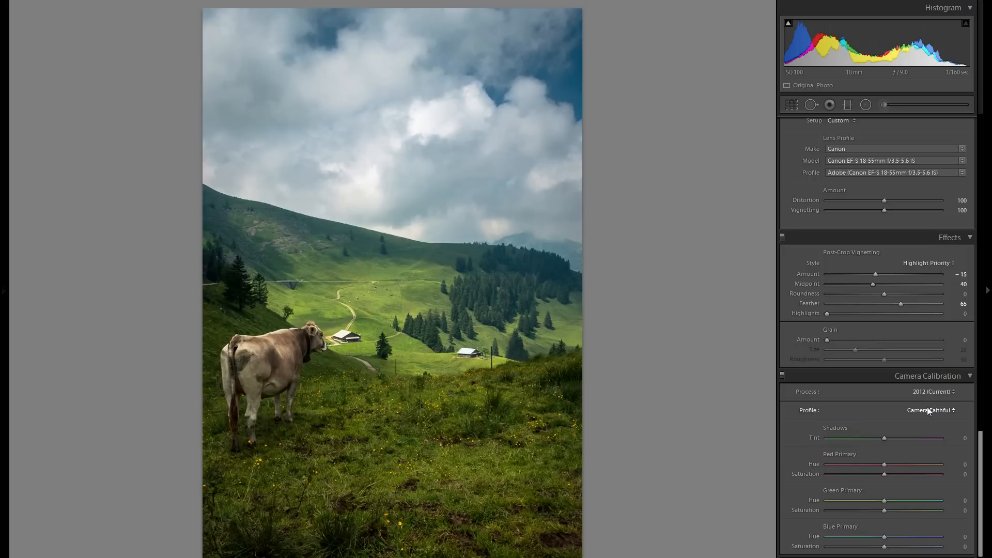
pyautogui.click(926, 409)
pyautogui.click(926, 422)
# Step: Activate the Graduated Filter tool, briefly switching to the Radial Filter in between
pyautogui.scroll(10, 884, 462)
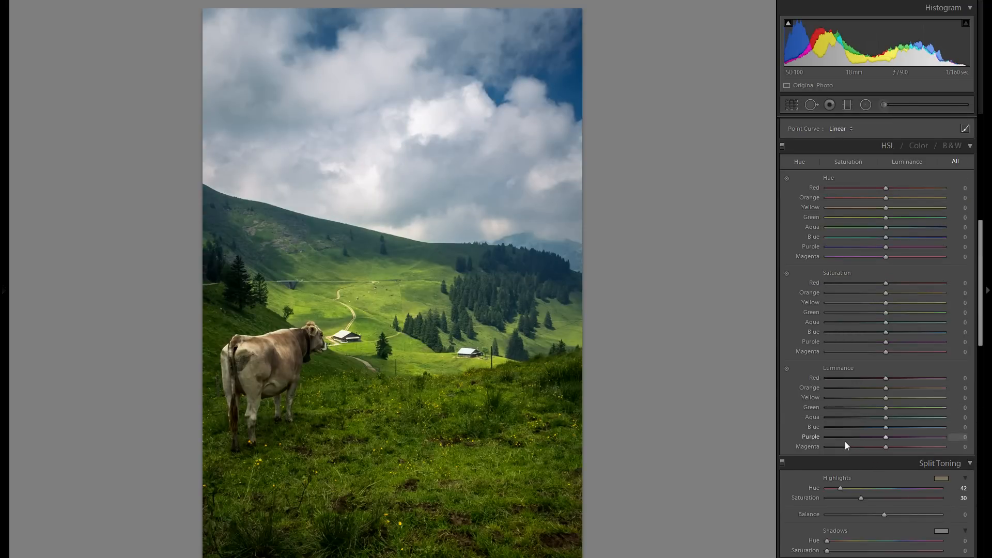
pyautogui.scroll(7, 845, 442)
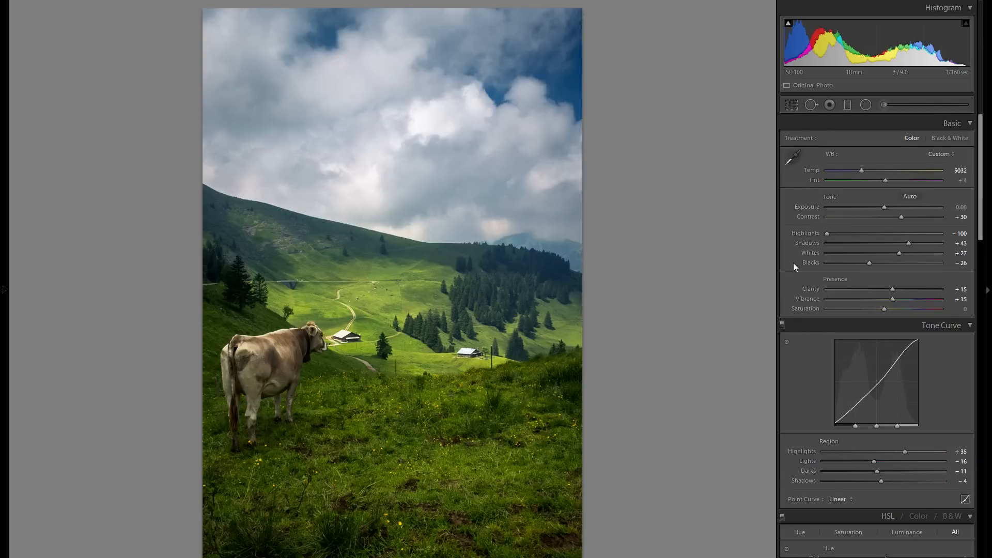
pyautogui.click(851, 106)
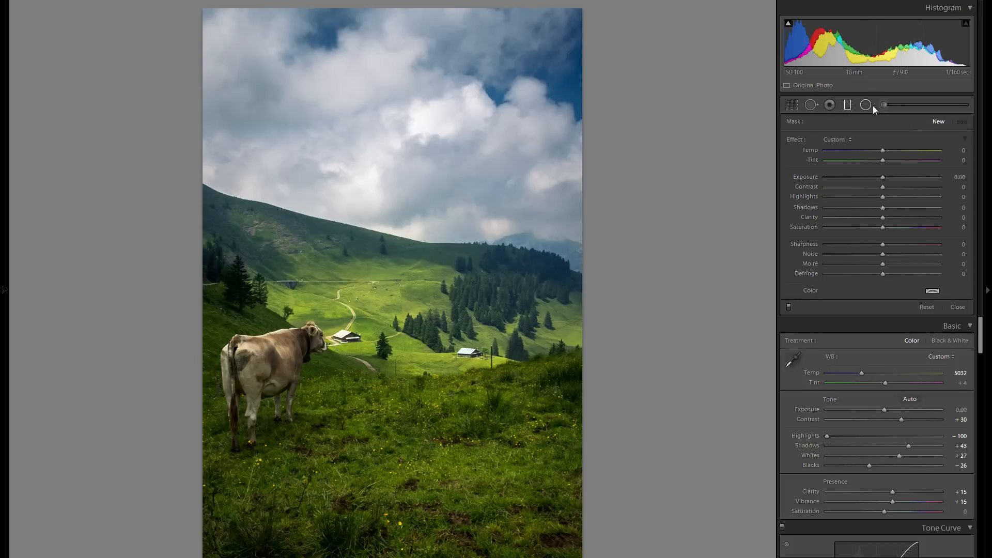
pyautogui.click(867, 104)
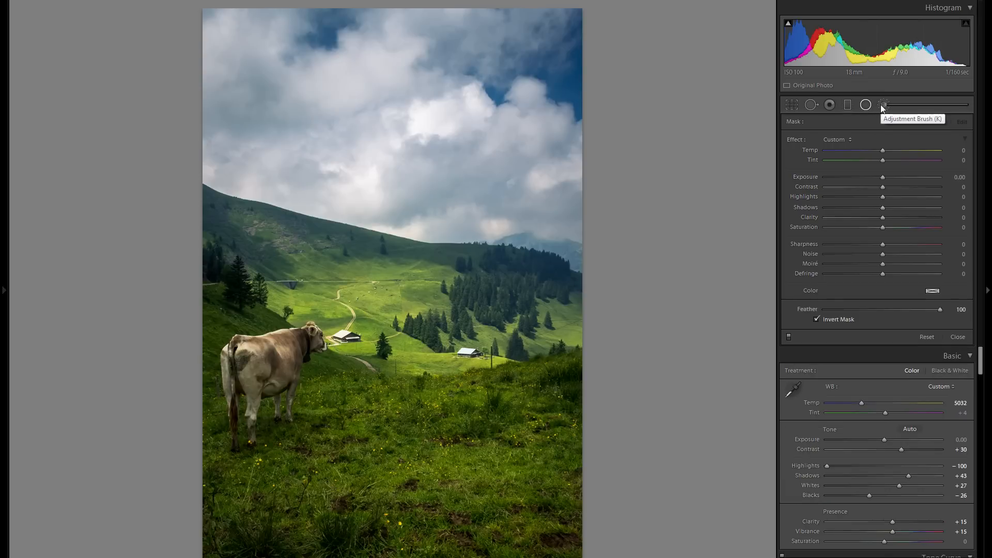
pyautogui.click(847, 104)
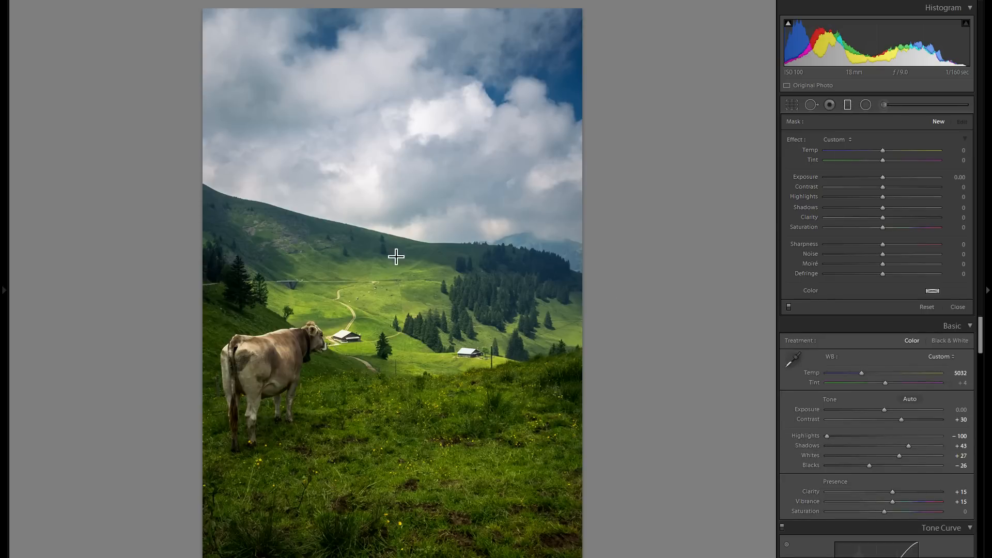
# Step: Try deleting the existing graduated filter centred on the hillside meadow to judge its effect, and undo the deletion
pyautogui.click(365, 295)
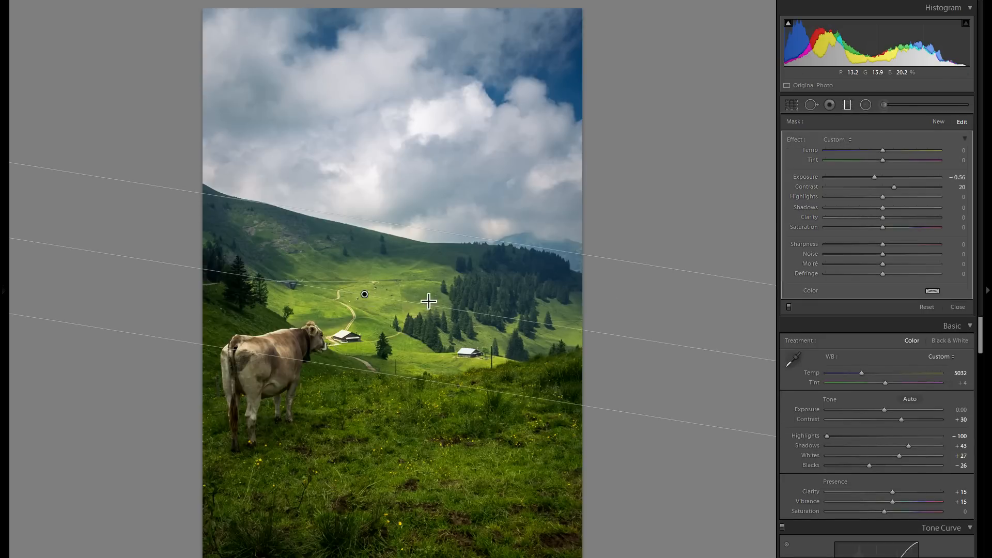
pyautogui.rightClick(366, 295)
pyautogui.click(388, 313)
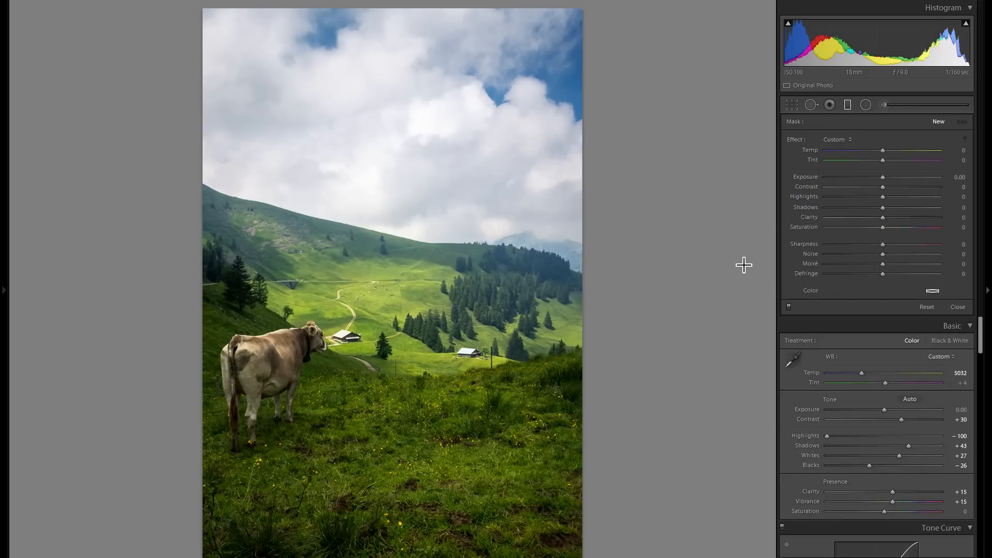
pyautogui.hotkey('ctrl', 'z')
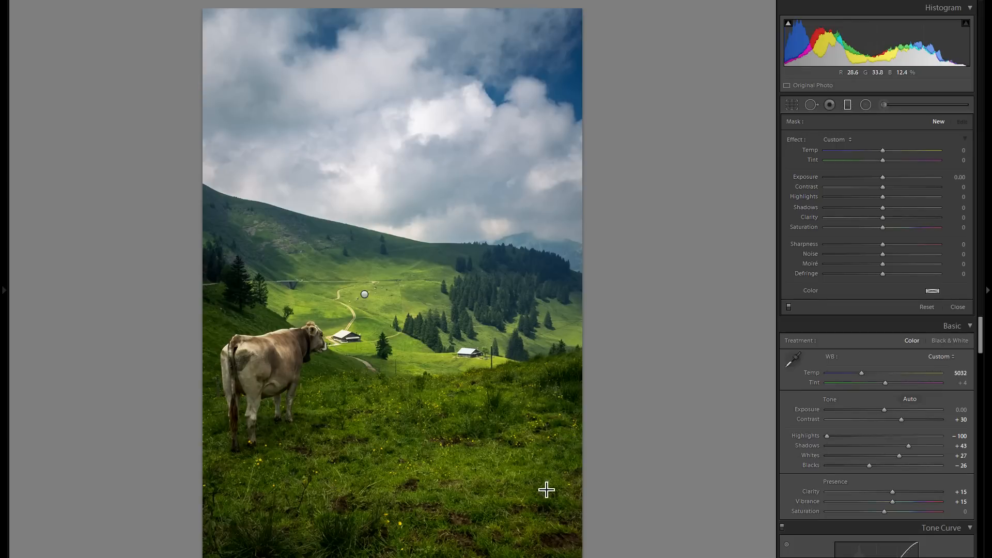
# Step: Try a diagonal graduated filter over the lower-right foreground grass with Exposure −0.38, and delete it
pyautogui.moveTo(506, 449); pyautogui.dragTo(383, 390)
pyautogui.moveTo(883, 177); pyautogui.dragTo(877, 176)
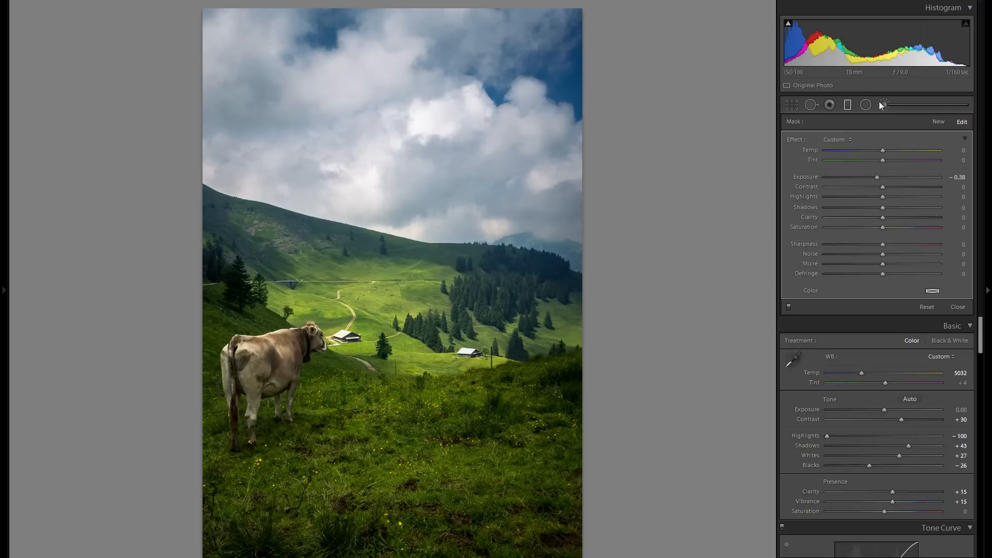
pyautogui.rightClick(442, 417)
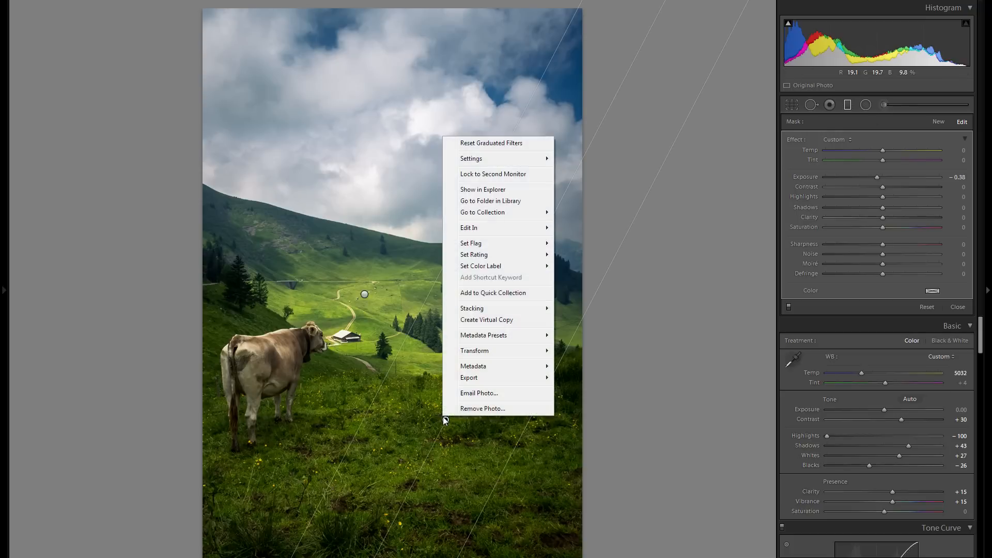
pyautogui.rightClick(445, 420)
pyautogui.click(467, 436)
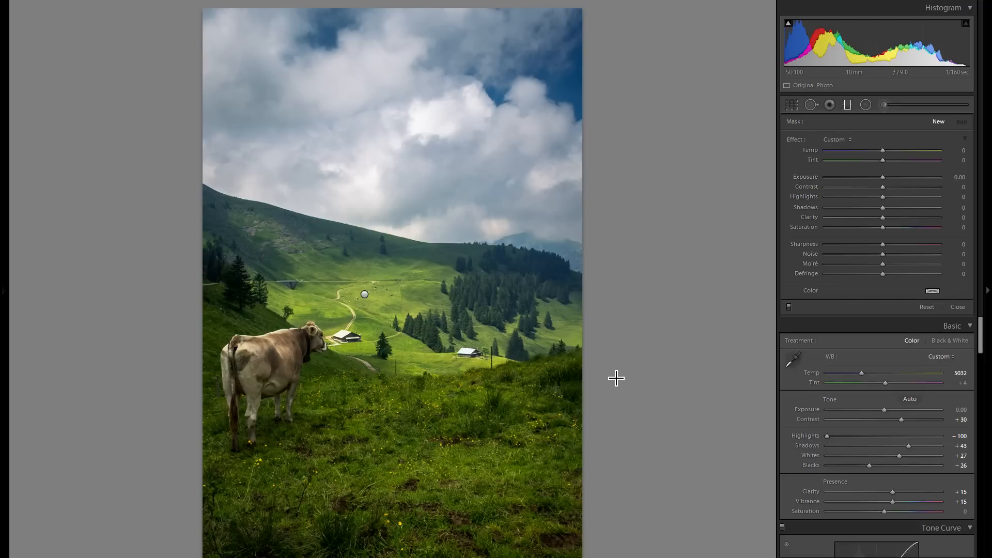
# Step: Add a graduated filter rising from the photo's bottom edge over the foreground grass, with Exposure −0.52
pyautogui.click(850, 106)
pyautogui.moveTo(358, 523); pyautogui.dragTo(358, 498)
pyautogui.moveTo(875, 177); pyautogui.dragTo(869, 176)
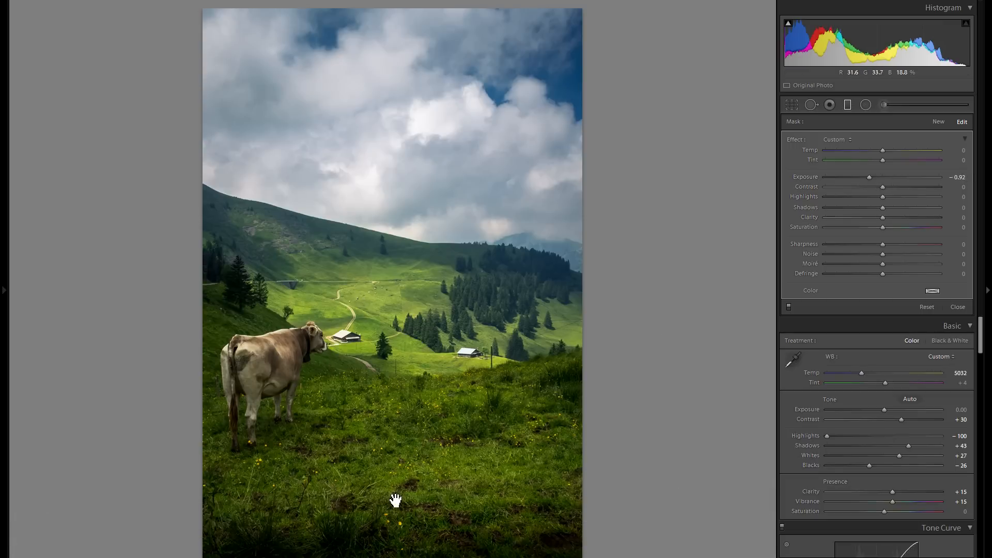
pyautogui.moveTo(869, 177); pyautogui.dragTo(874, 177)
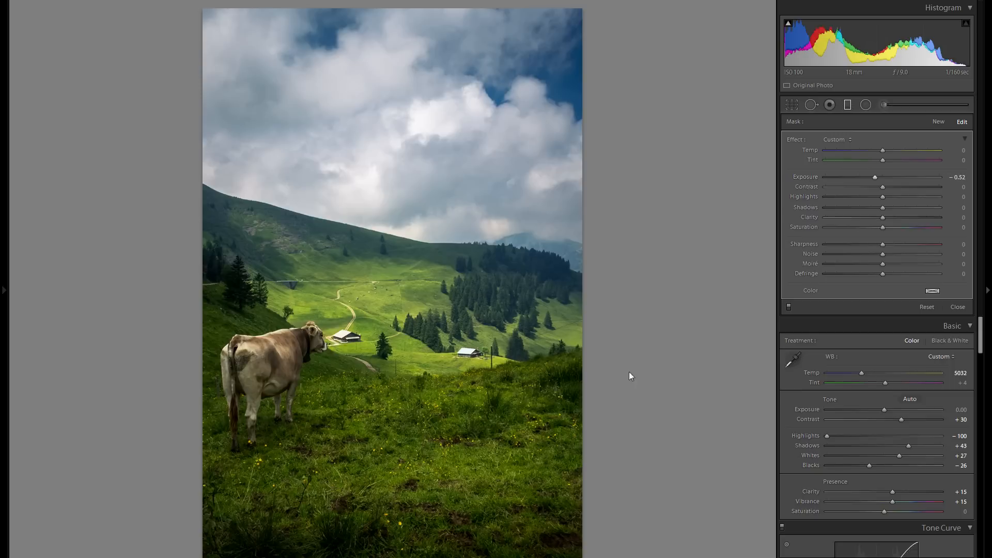
pyautogui.moveTo(357, 522)
pyautogui.mouseDown()
pyautogui.moveTo(361, 532)
pyautogui.moveTo(358, 524)
pyautogui.mouseUp()
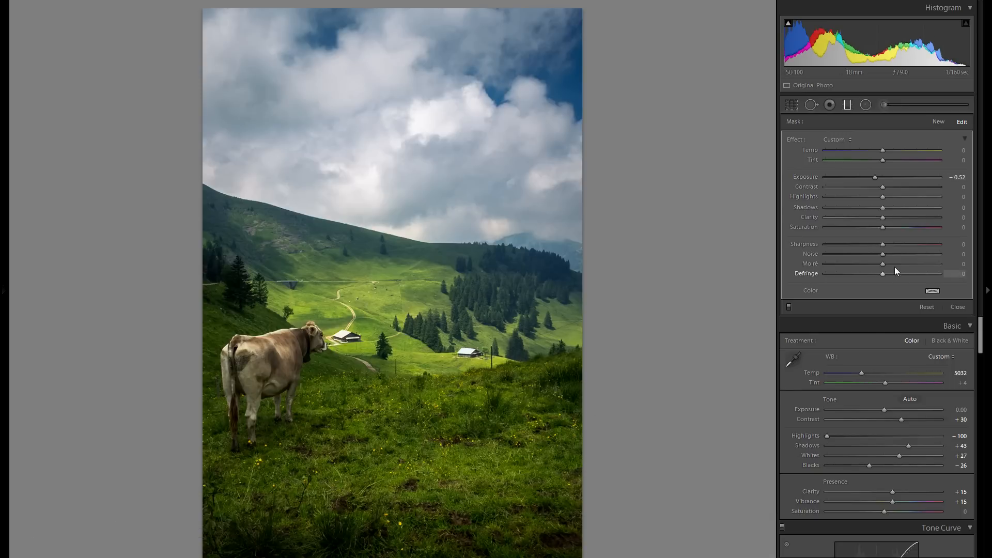
# Step: Add a graduated filter descending from the top of the sky, shift it slightly upward, and set its Exposure to −0.42
pyautogui.moveTo(399, 18); pyautogui.dragTo(396, 91)
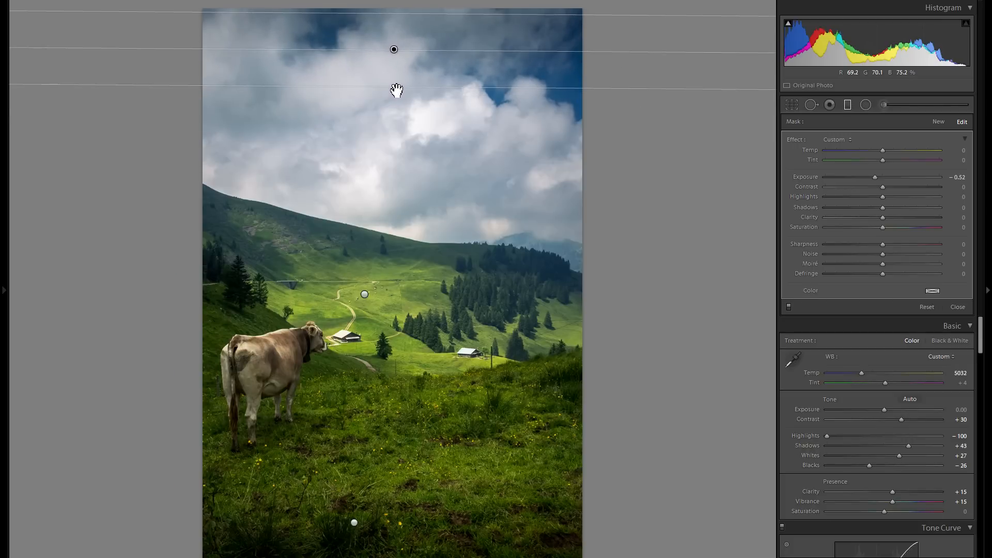
pyautogui.moveTo(395, 50); pyautogui.dragTo(395, 40)
pyautogui.moveTo(875, 177); pyautogui.dragTo(876, 180)
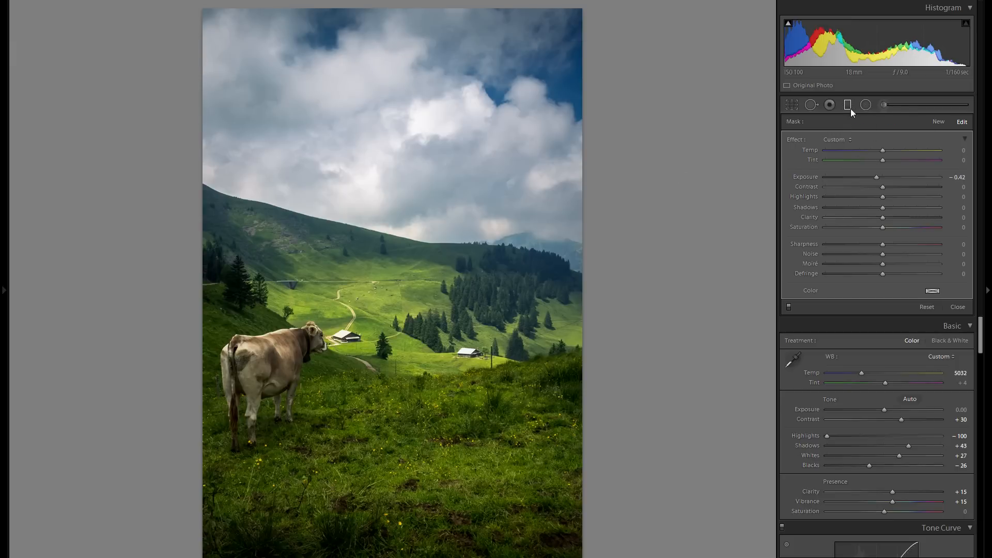
# Step: Set the bottom graduated filter's Exposure to −0.34 and close the Graduated Filter tool
pyautogui.click(354, 522)
pyautogui.moveTo(874, 177); pyautogui.dragTo(880, 179)
pyautogui.click(847, 107)
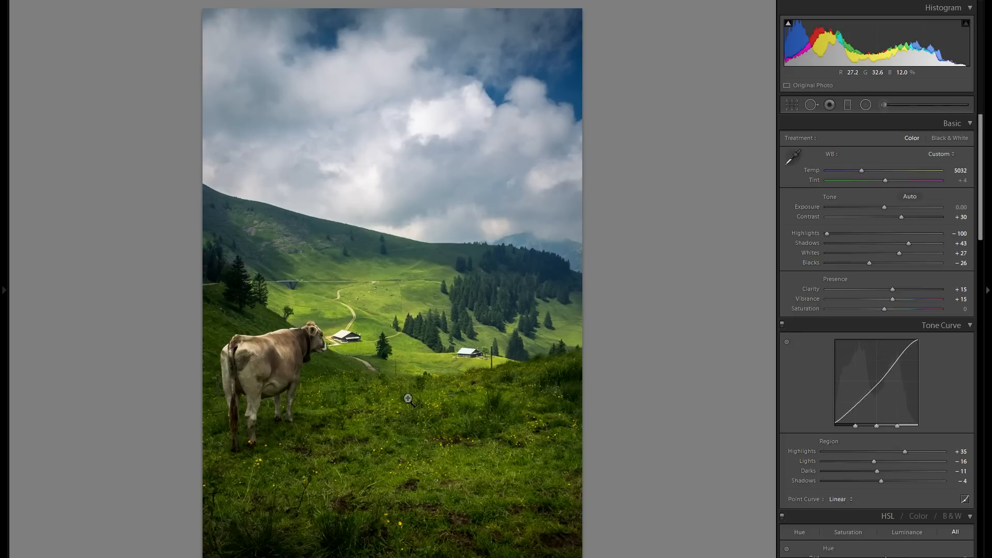
pyautogui.click(847, 105)
pyautogui.click(354, 522)
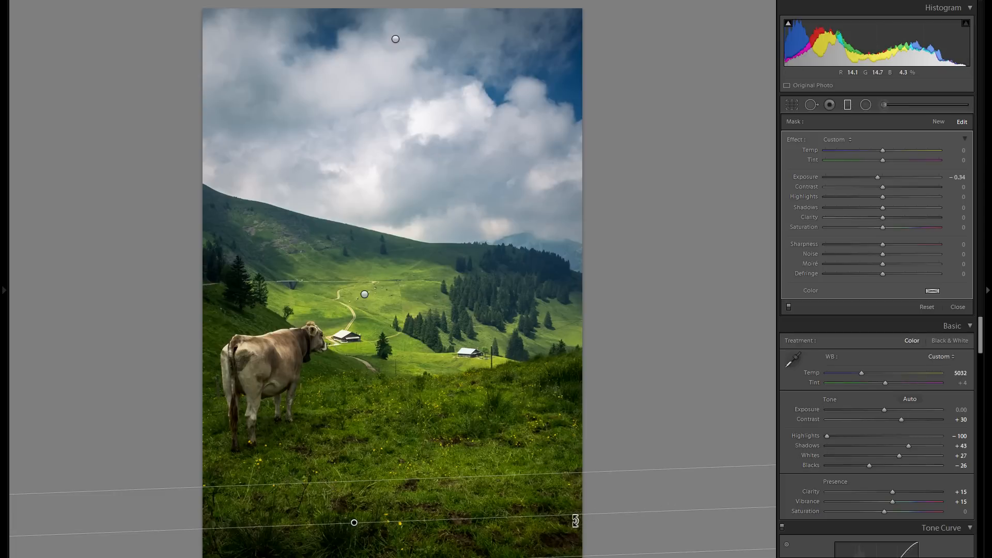
pyautogui.click(847, 106)
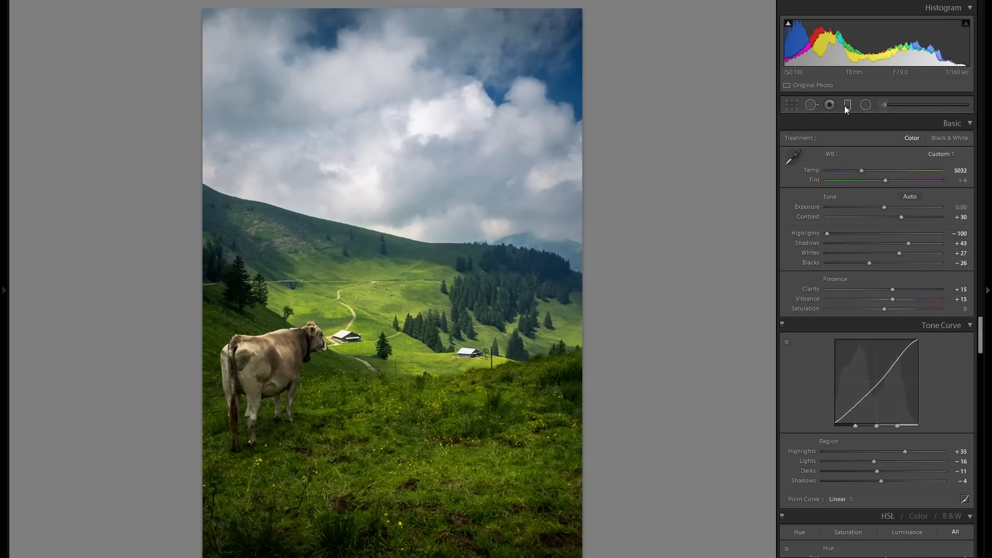
# Step: Add a wide, slightly tilted graduated filter centred on the hillside meadow with Exposure 0.09
pyautogui.click(845, 104)
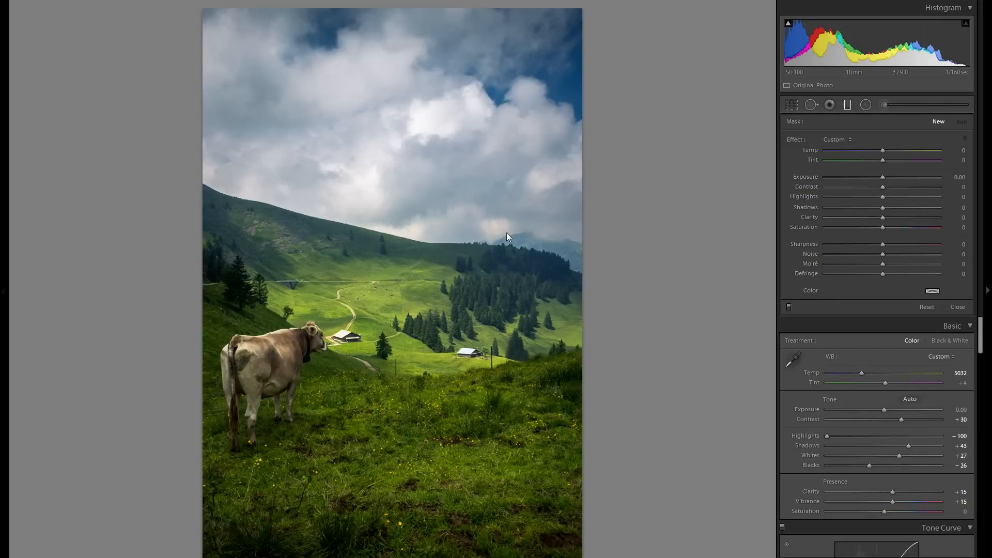
pyautogui.moveTo(356, 273); pyautogui.dragTo(379, 398)
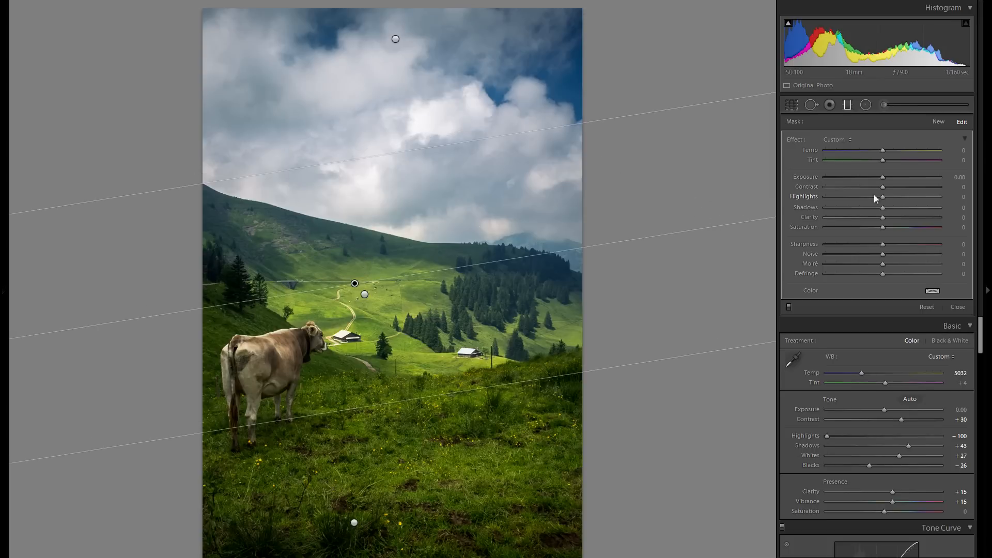
pyautogui.moveTo(883, 179); pyautogui.dragTo(883, 179)
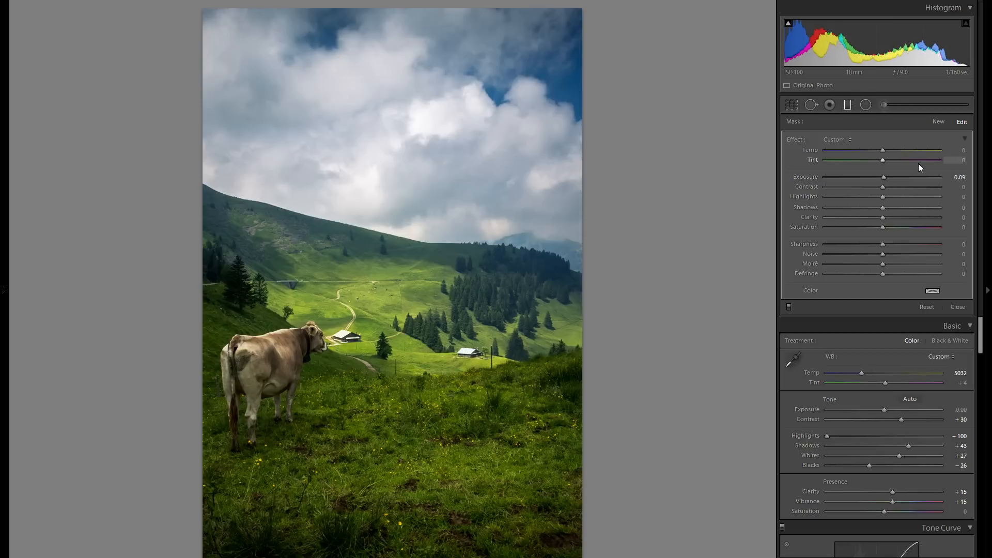
# Step: Try another tilted graduated filter overlapping the meadow from the lower right, with Exposure −0.09
pyautogui.click(939, 122)
pyautogui.moveTo(388, 308); pyautogui.dragTo(467, 479)
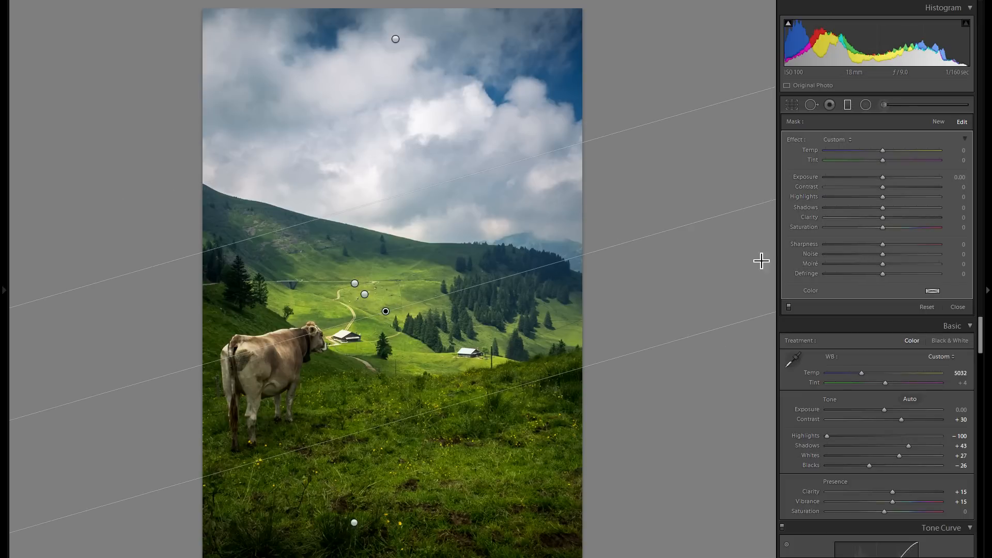
pyautogui.moveTo(882, 178); pyautogui.dragTo(880, 178)
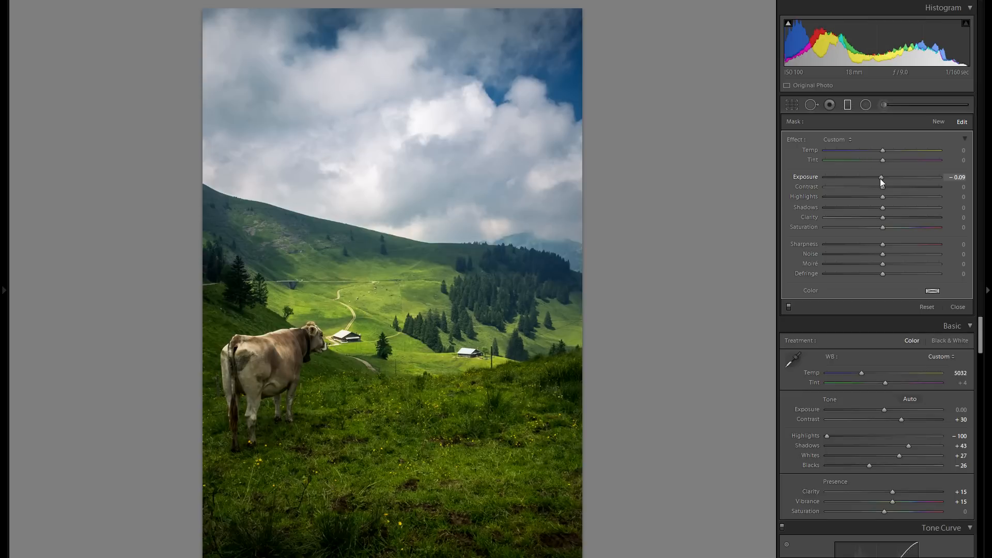
# Step: Set the Exposure of the first tilted meadow filter to 0.16
pyautogui.moveTo(880, 179); pyautogui.dragTo(883, 178)
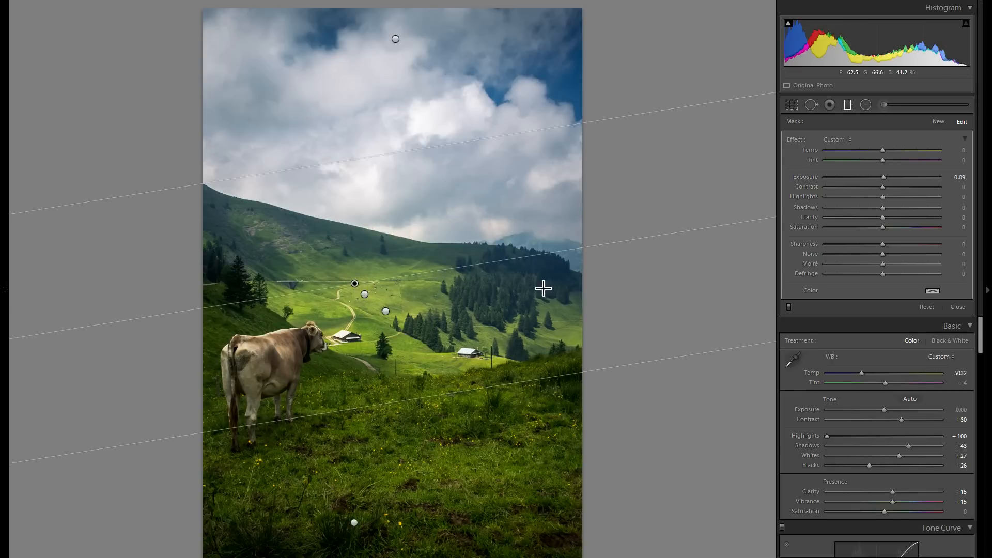
pyautogui.moveTo(885, 179); pyautogui.dragTo(886, 178)
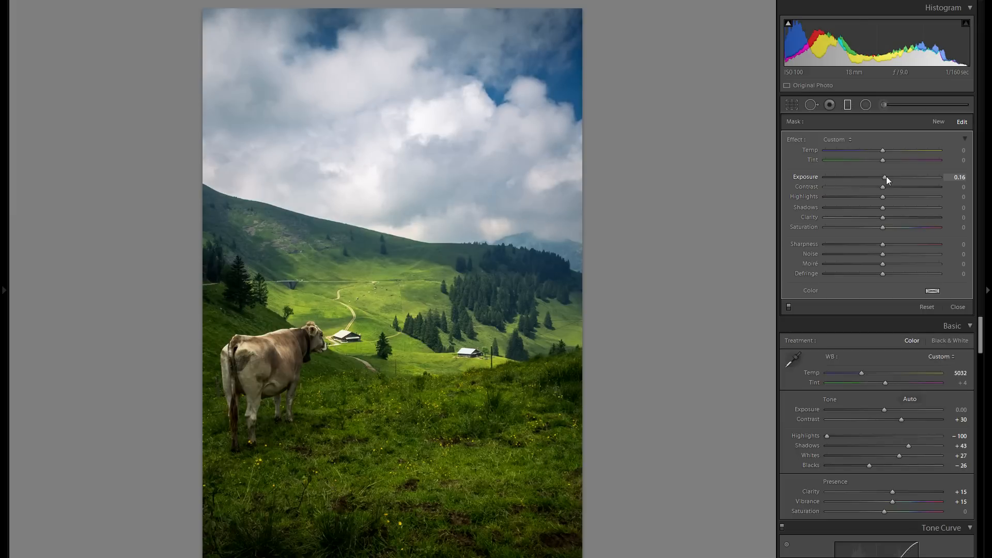
# Step: Move the darkening tilted filter down toward the chalets and delete it
pyautogui.click(388, 313)
pyautogui.moveTo(389, 314); pyautogui.dragTo(404, 342)
pyautogui.rightClick(403, 341)
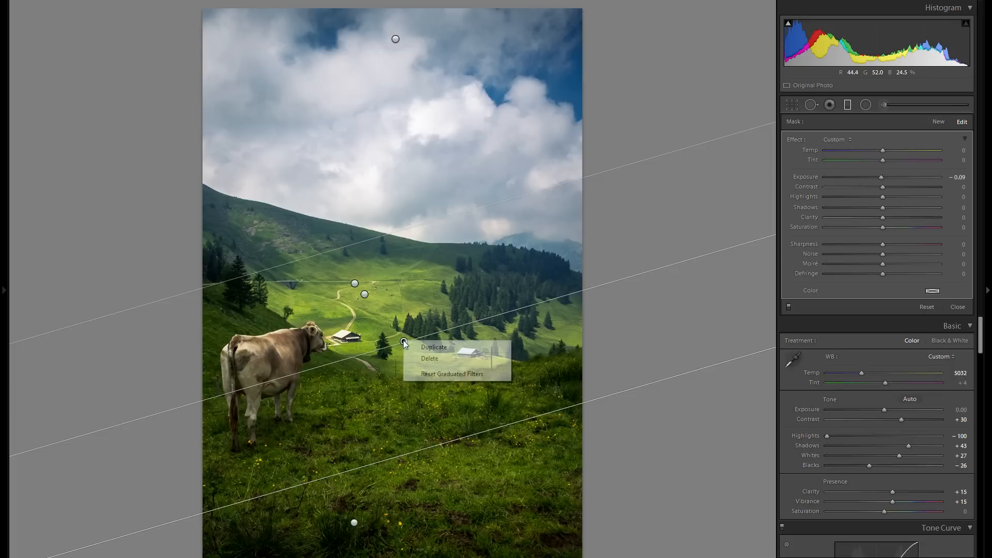
pyautogui.click(430, 359)
# Step: Try deleting the brightening tilted meadow filter, undo the deletion, and close the Graduated Filter tool
pyautogui.rightClick(354, 283)
pyautogui.click(399, 313)
pyautogui.hotkey('ctrl', 'z')
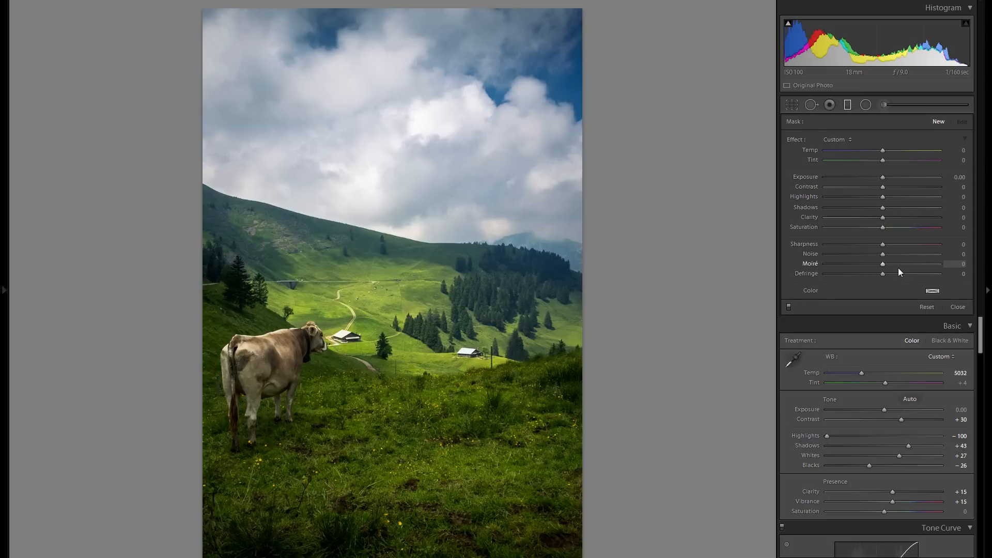
pyautogui.click(851, 107)
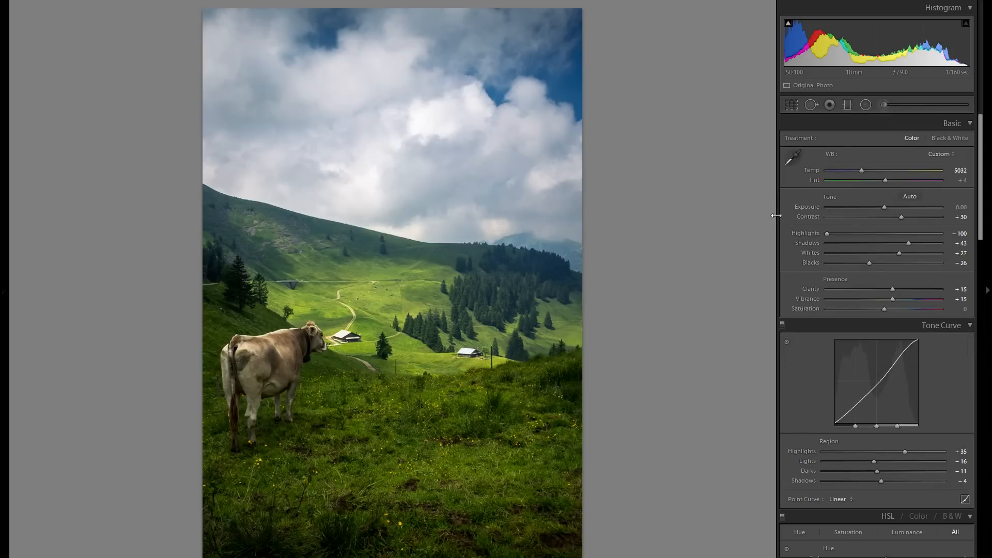
# Step: Darken the photo's right and left edges with a size 30 Adjustment Brush, setting its Exposure to −0.27
pyautogui.click(885, 106)
pyautogui.doubleClick(811, 179)
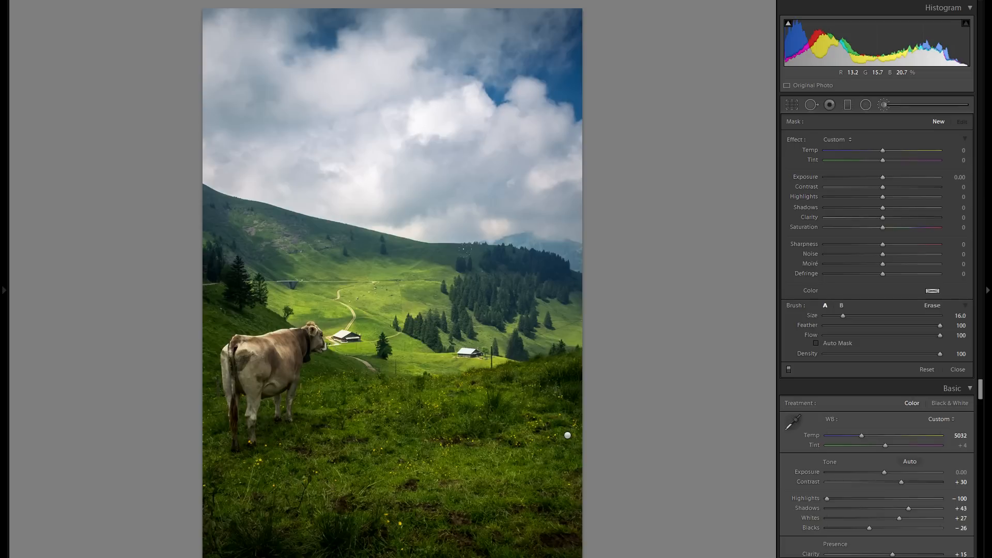
pyautogui.scroll(3, 465, 249)
pyautogui.scroll(4, 760, 309)
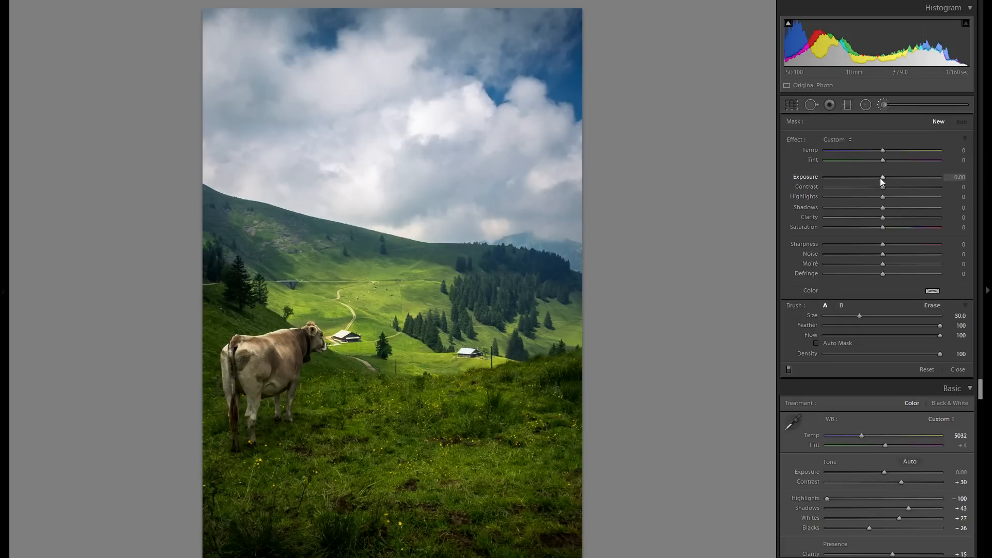
pyautogui.moveTo(879, 177); pyautogui.dragTo(875, 178)
pyautogui.moveTo(581, 268); pyautogui.dragTo(574, 521)
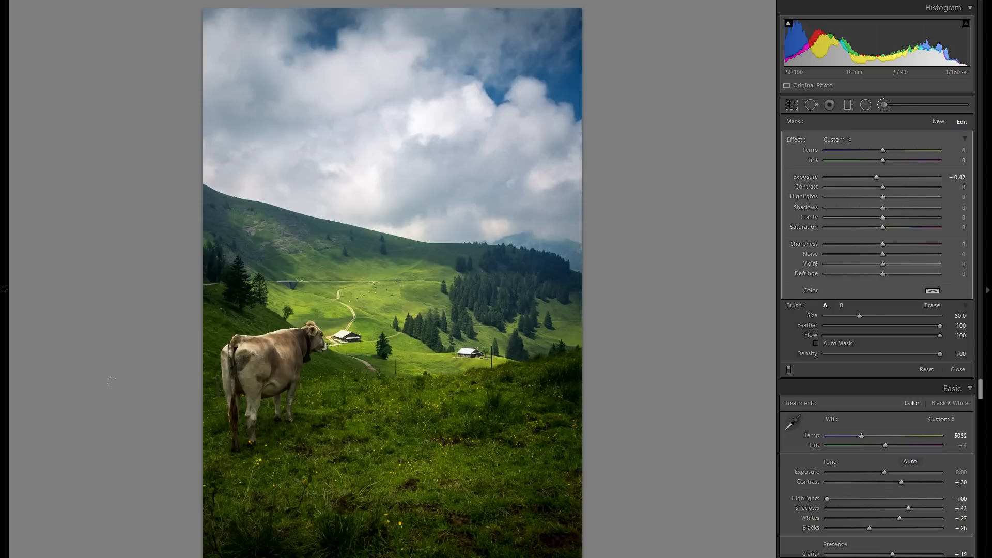
pyautogui.moveTo(206, 486); pyautogui.dragTo(49, 208)
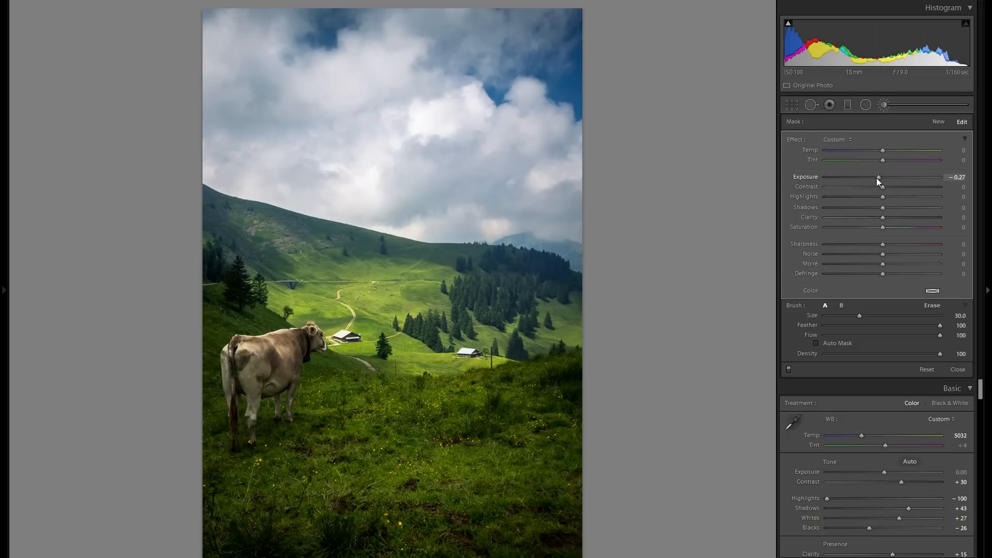
pyautogui.click(885, 105)
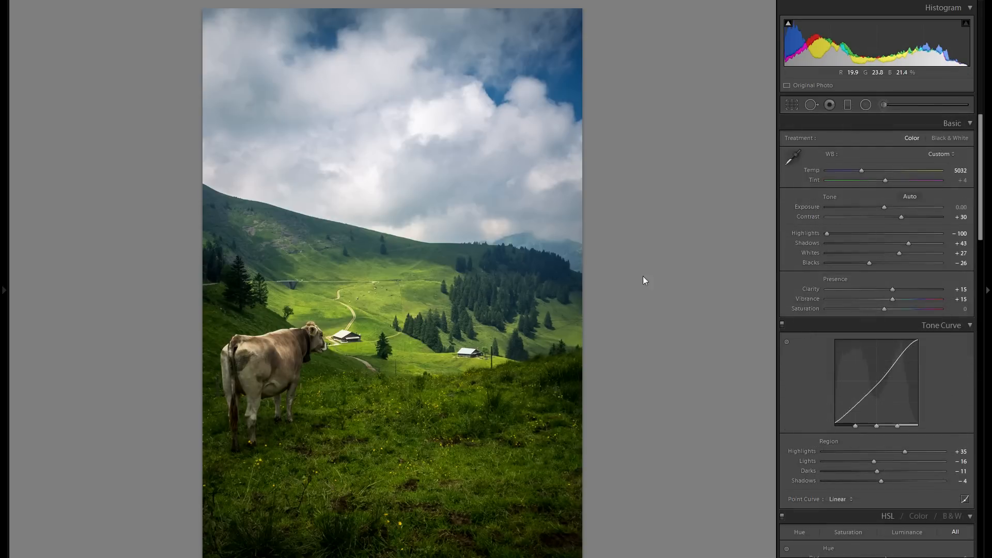
# Step: Draw a wide, flat Radial Filter ellipse and position it over the foreground grass in front of the cow
pyautogui.click(866, 105)
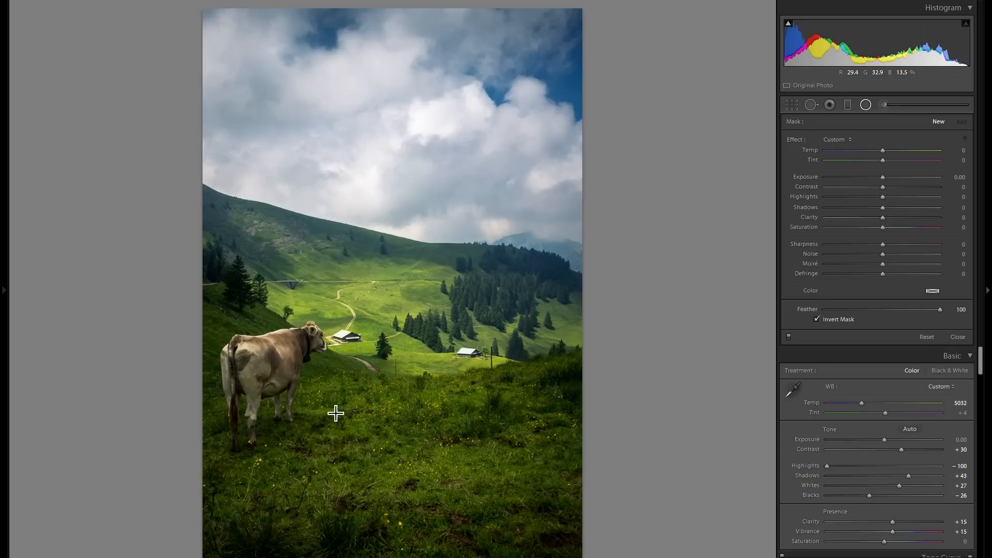
pyautogui.moveTo(436, 435); pyautogui.dragTo(455, 446)
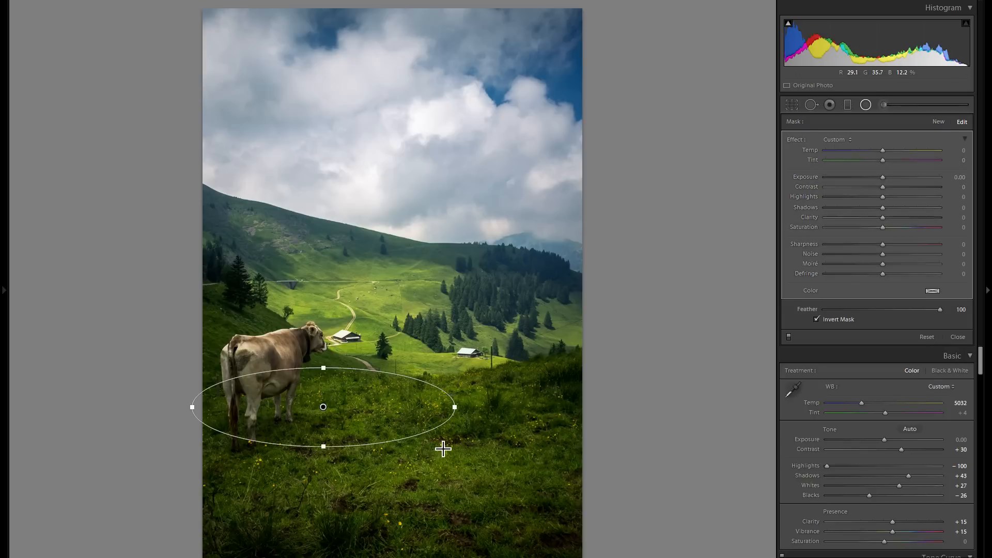
pyautogui.moveTo(364, 420); pyautogui.dragTo(415, 409)
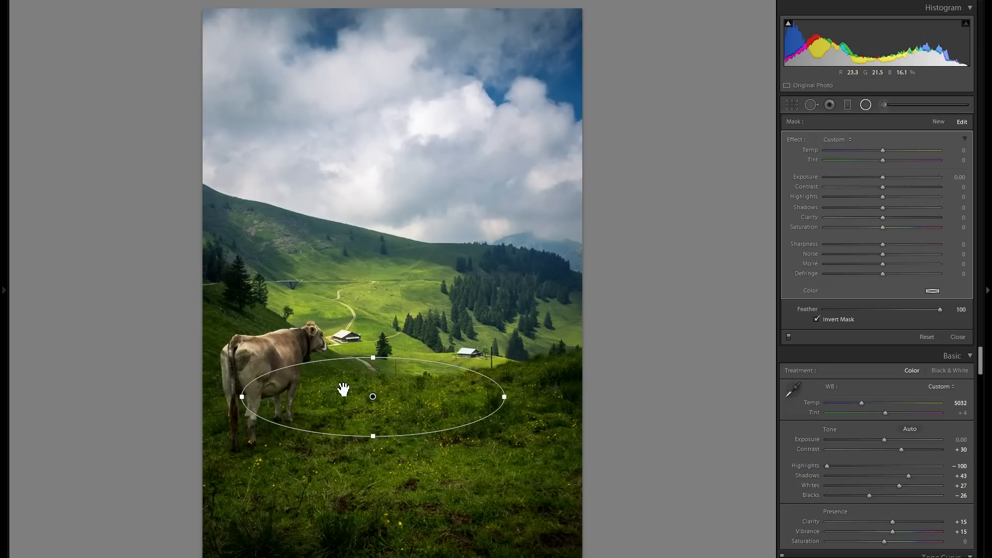
pyautogui.moveTo(394, 388); pyautogui.dragTo(454, 399)
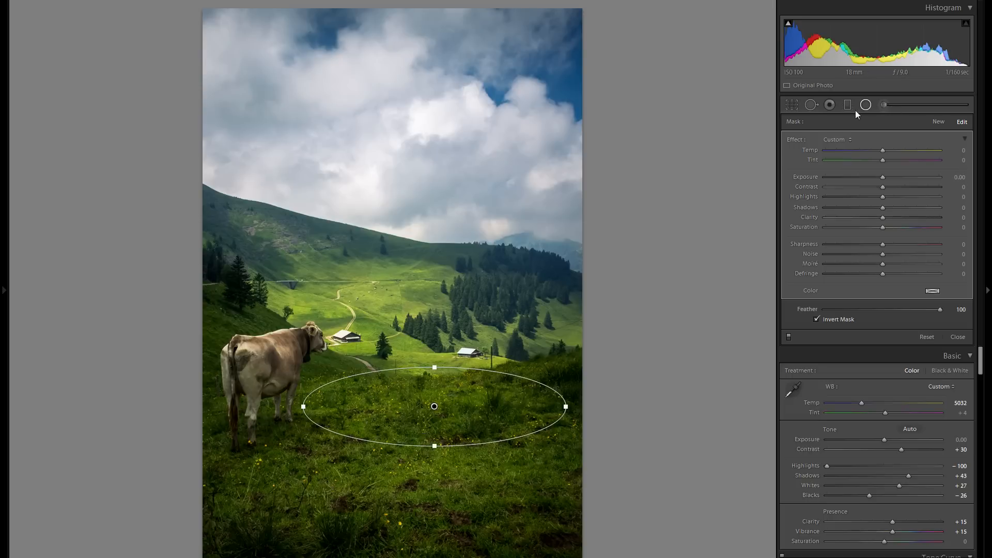
pyautogui.moveTo(460, 410); pyautogui.dragTo(442, 405)
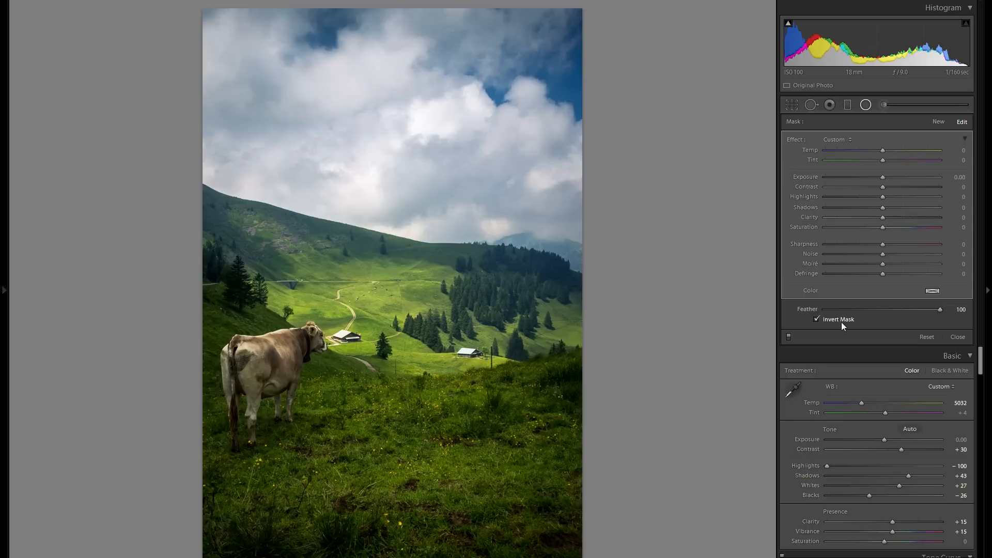
# Step: Set the radial filter's Exposure to 0.42, and move the ellipse off the photo and back onto the grass farther from the cow
pyautogui.click(890, 177)
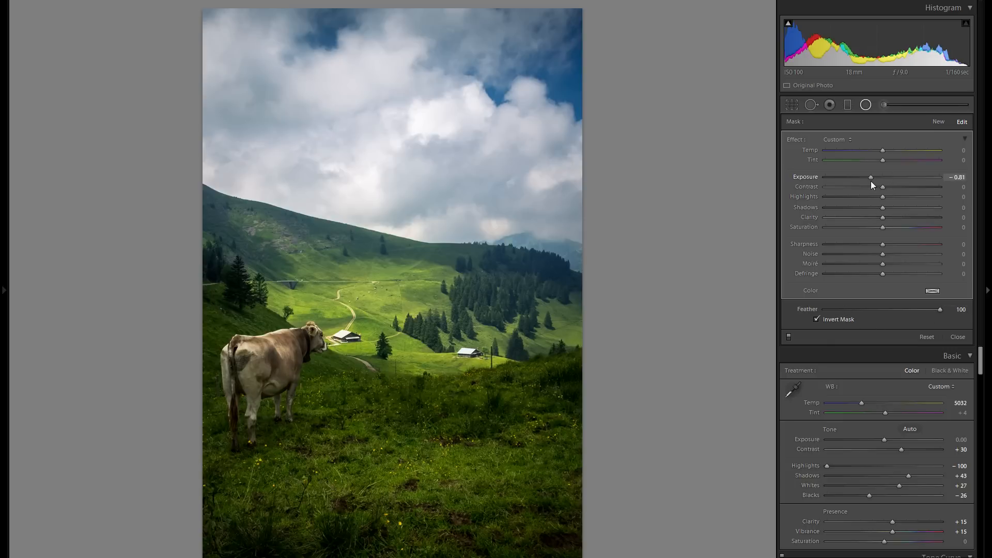
pyautogui.moveTo(870, 181); pyautogui.dragTo(887, 177)
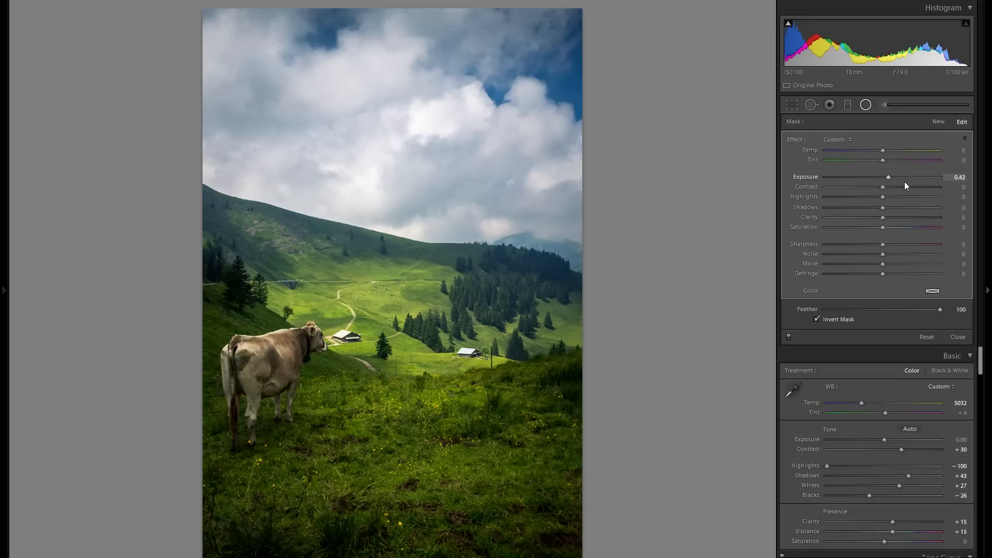
pyautogui.moveTo(445, 398); pyautogui.dragTo(688, 454)
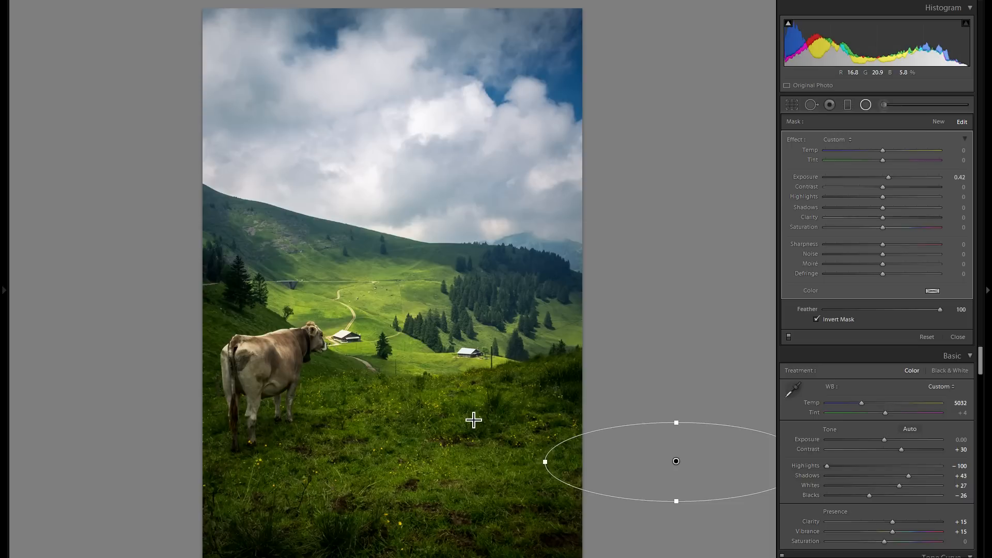
pyautogui.moveTo(623, 456); pyautogui.dragTo(416, 394)
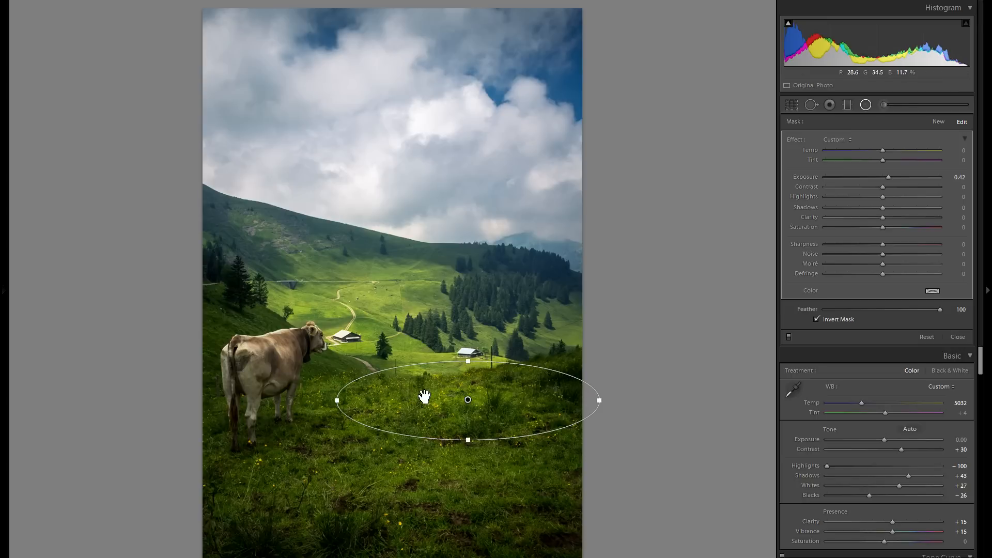
# Step: Duplicate the grass radial filter, move the copy down the foreground, and set its Exposure to 0.31
pyautogui.rightClick(479, 395)
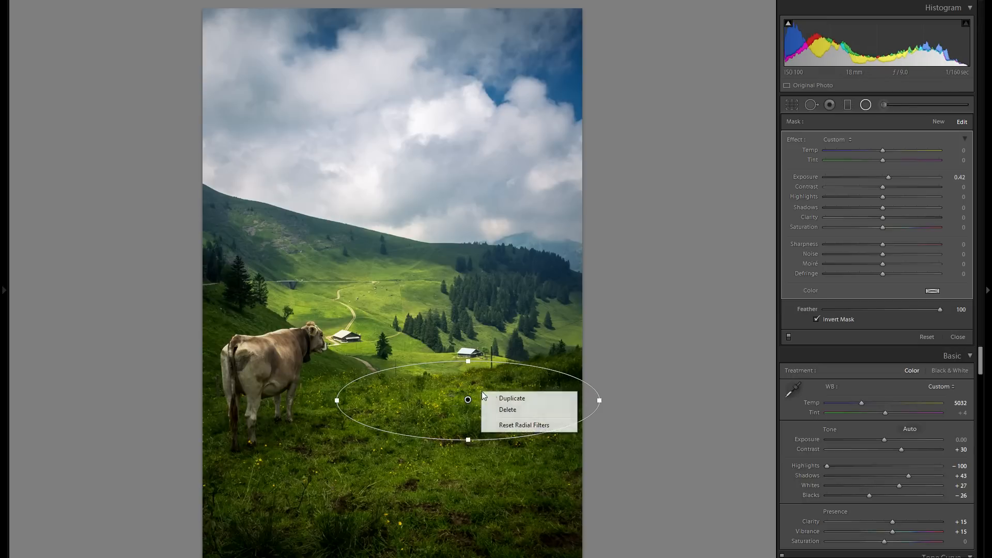
pyautogui.click(502, 396)
pyautogui.moveTo(506, 395); pyautogui.dragTo(467, 514)
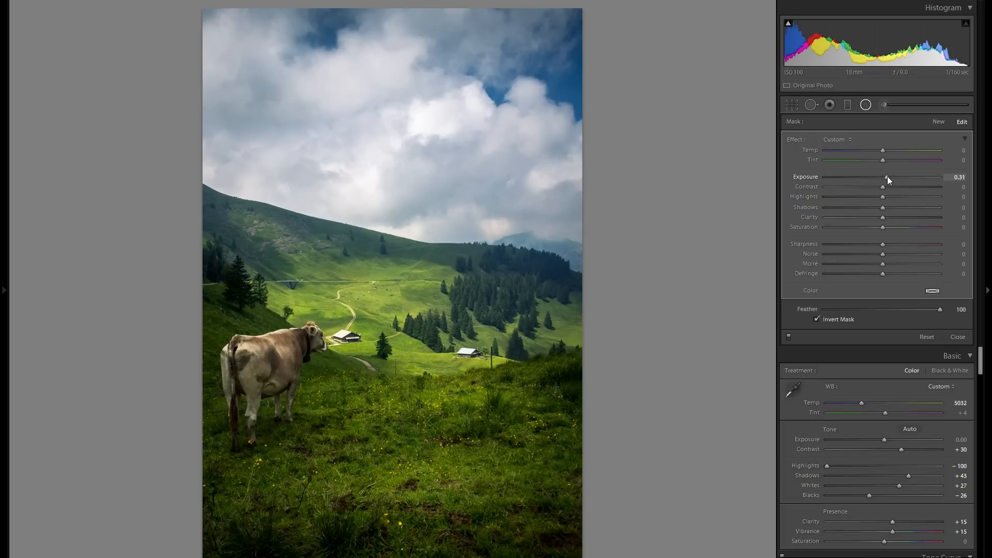
pyautogui.moveTo(522, 467); pyautogui.dragTo(521, 447)
# Step: Duplicate the 0.31 Exposure radial filter onto the grass beside the cow, the photo's lower left corner and the meadow's right edge
pyautogui.rightClick(494, 479)
pyautogui.click(518, 487)
pyautogui.moveTo(481, 490); pyautogui.dragTo(371, 402)
pyautogui.rightClick(369, 400)
pyautogui.click(395, 403)
pyautogui.moveTo(400, 404); pyautogui.dragTo(283, 496)
pyautogui.rightClick(284, 496)
pyautogui.click(300, 497)
pyautogui.moveTo(284, 488); pyautogui.dragTo(560, 375)
pyautogui.click(486, 388)
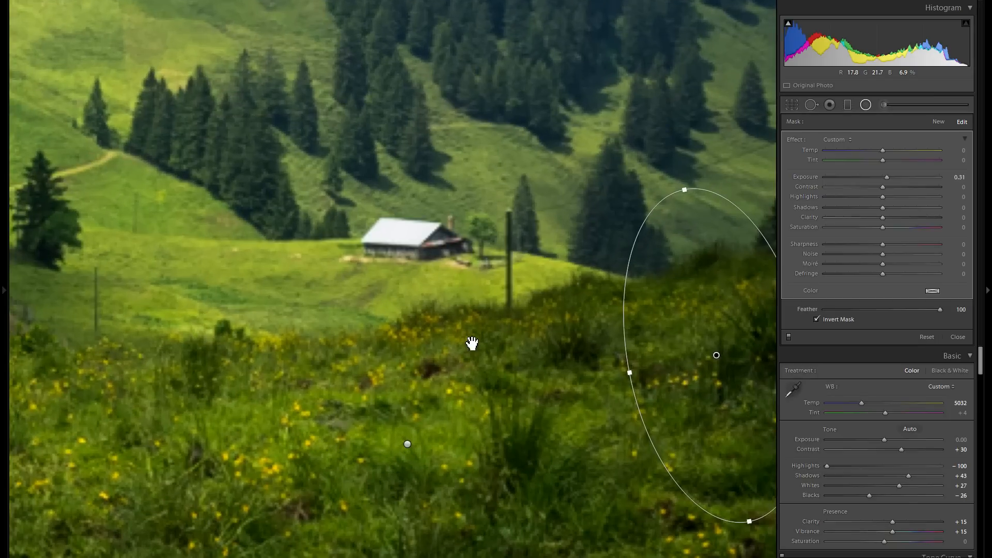
pyautogui.click(525, 326)
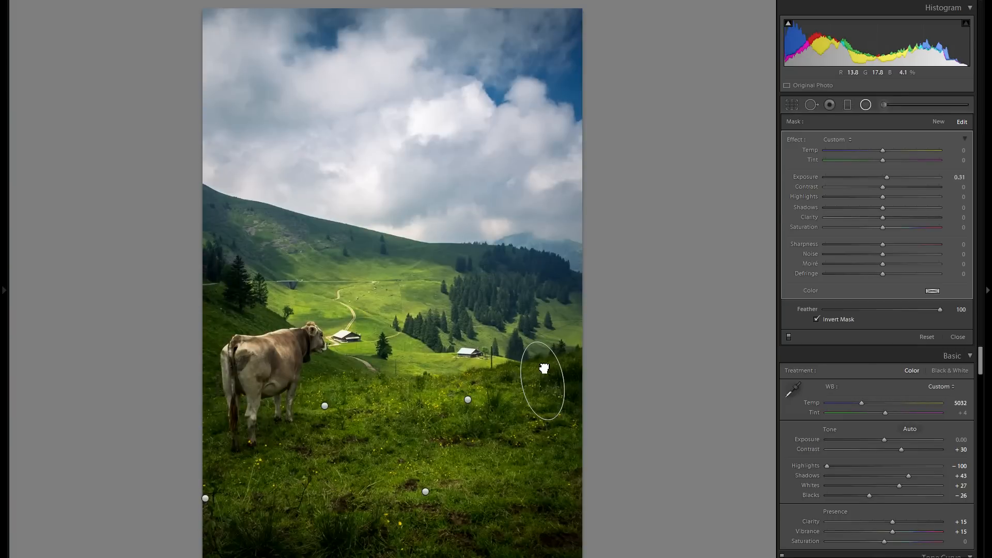
# Step: Shift the narrow ellipse down the right side of the meadow and duplicate it onto the middle grass, below the cow and the lower foreground
pyautogui.moveTo(541, 370); pyautogui.dragTo(541, 417)
pyautogui.rightClick(541, 413)
pyautogui.click(556, 419)
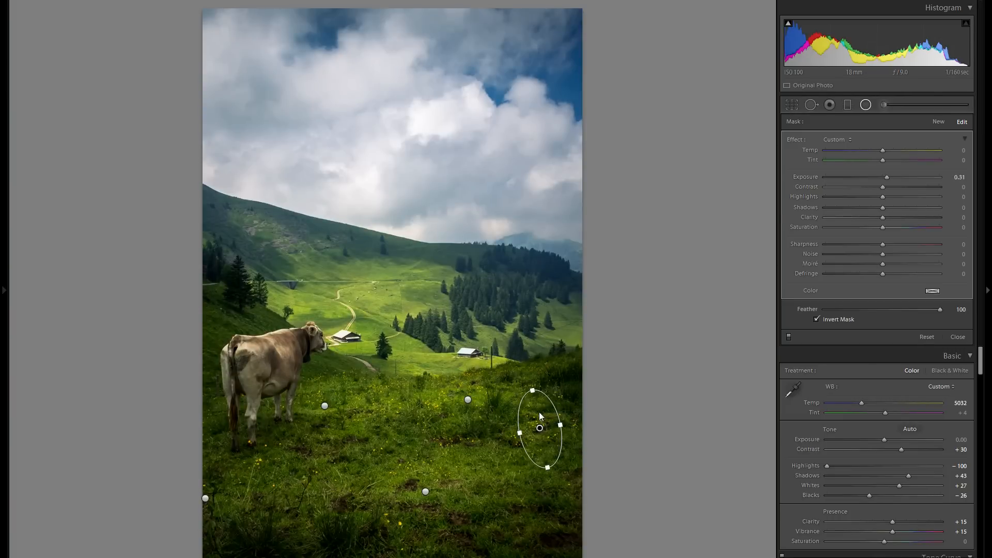
pyautogui.moveTo(540, 413); pyautogui.dragTo(378, 402)
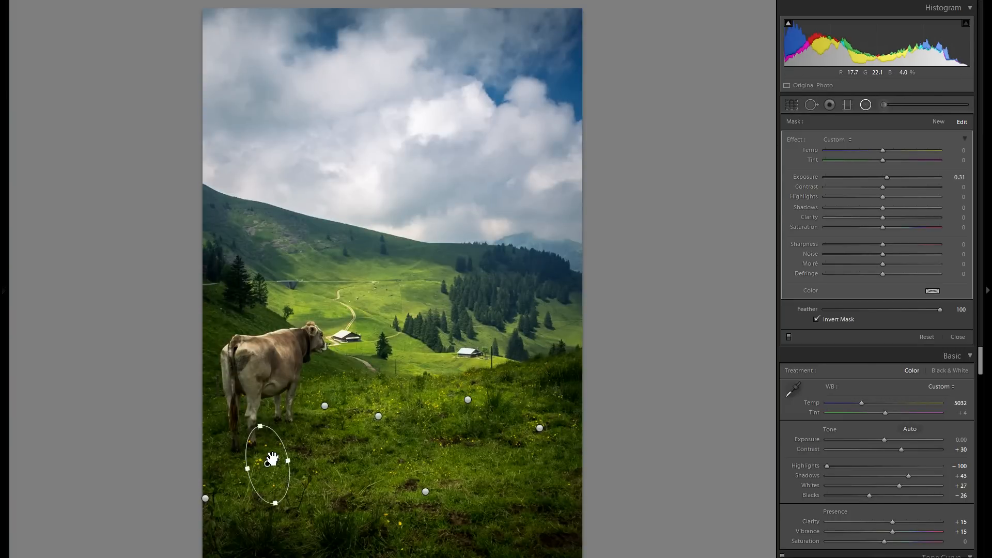
pyautogui.rightClick(270, 454)
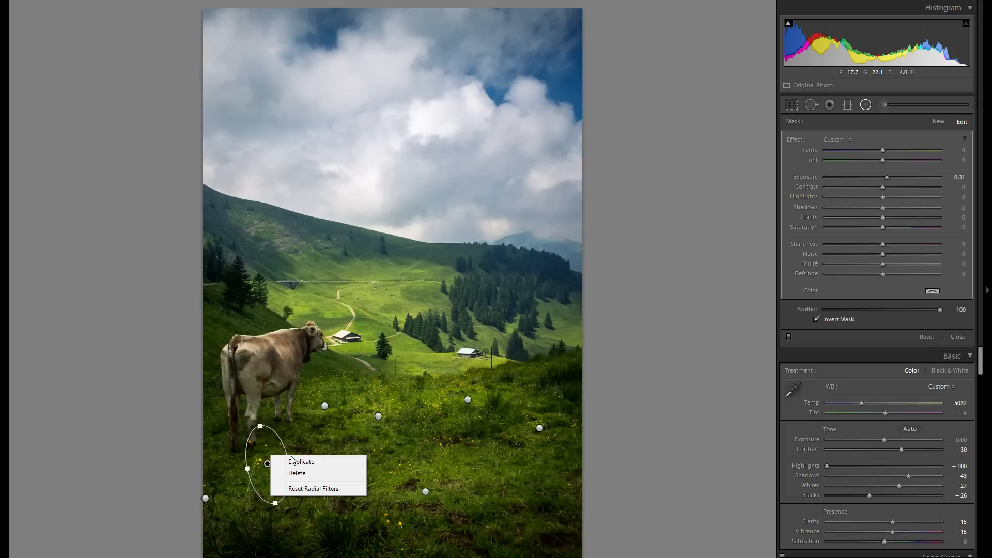
pyautogui.click(289, 459)
pyautogui.moveTo(273, 454); pyautogui.dragTo(383, 498)
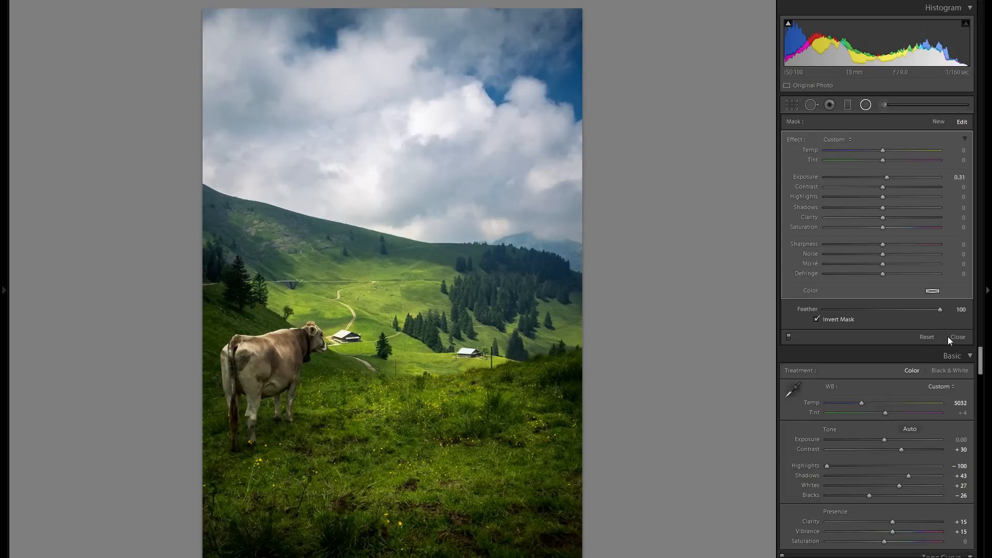
# Step: Compare the photo with the radial filters switched off and on
pyautogui.click(788, 336)
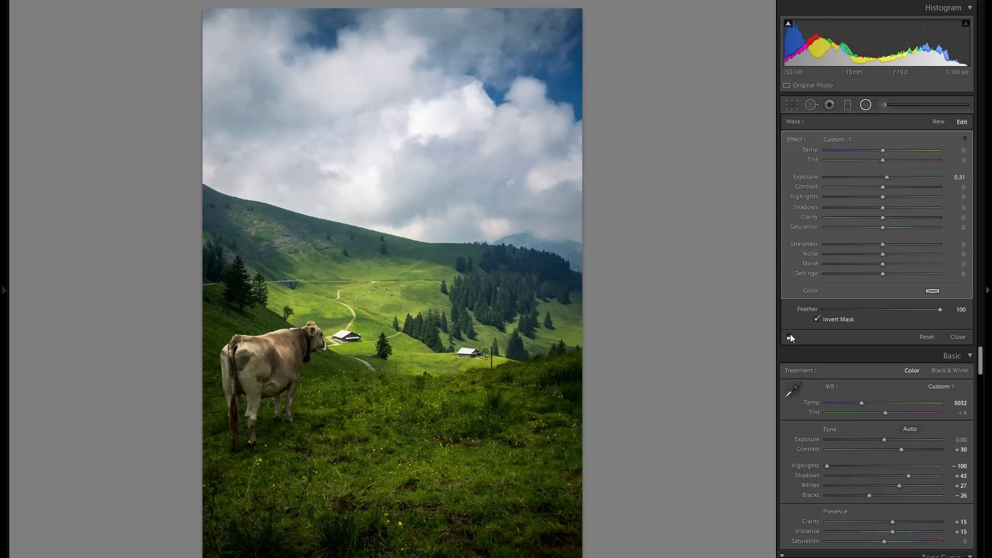
pyautogui.click(789, 337)
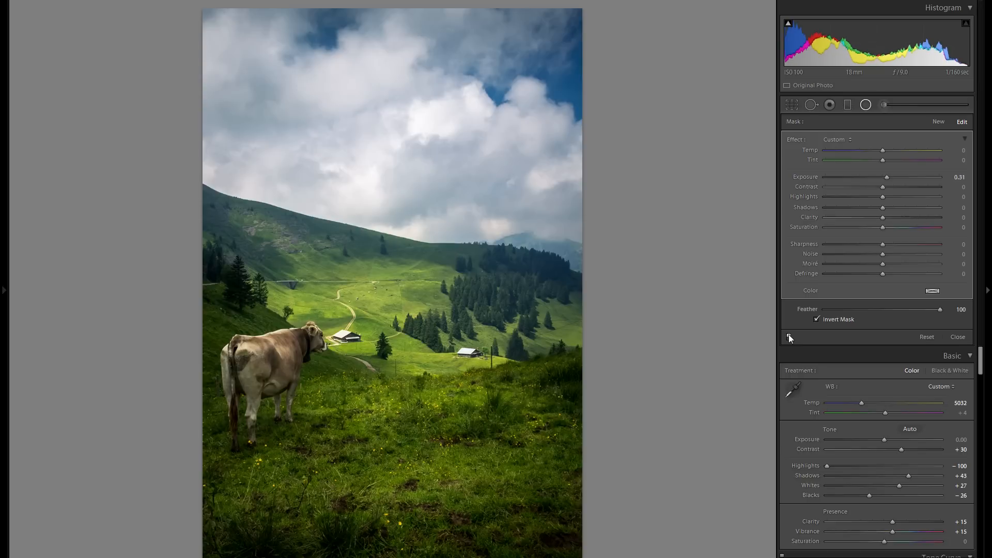
pyautogui.click(788, 336)
pyautogui.click(788, 336)
# Step: Duplicate the brightening radial filter onto the valley meadow near the lone tree and the slope behind the cow
pyautogui.click(379, 416)
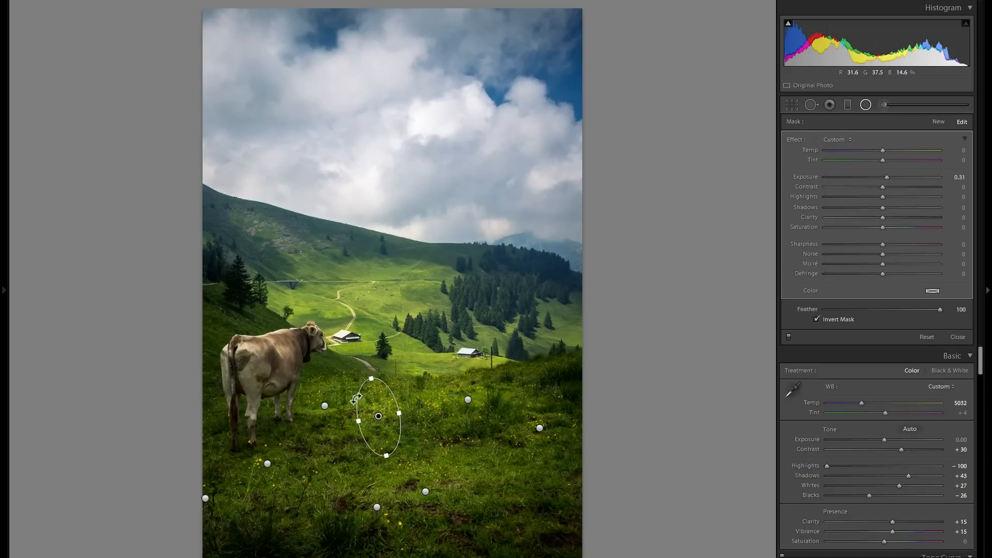
pyautogui.click(325, 406)
pyautogui.rightClick(368, 390)
pyautogui.click(386, 396)
pyautogui.moveTo(361, 407); pyautogui.dragTo(283, 311)
pyautogui.rightClick(445, 350)
pyautogui.click(463, 356)
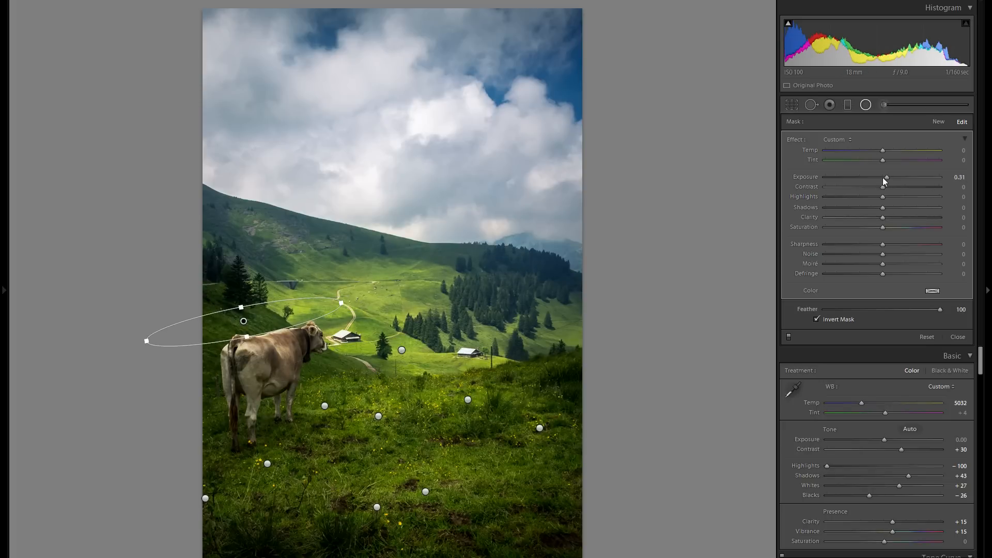
# Step: Raise the slope filter's Exposure to 0.71, and place duplicates on the right-hand slope and the upper valley beside the forest
pyautogui.moveTo(887, 178); pyautogui.dragTo(892, 178)
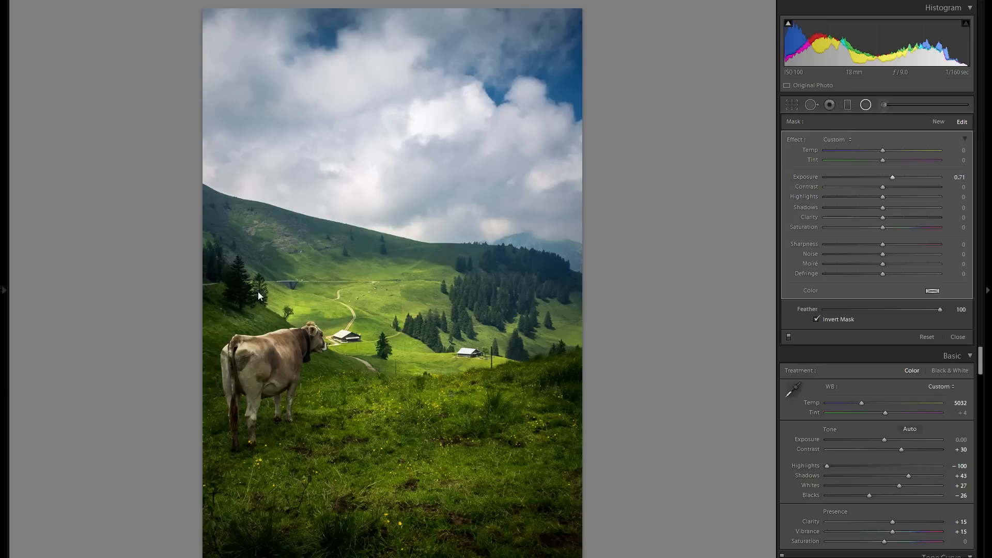
pyautogui.moveTo(341, 303); pyautogui.dragTo(481, 293)
pyautogui.rightClick(268, 317)
pyautogui.press('Escape')
pyautogui.rightClick(567, 327)
pyautogui.click(596, 329)
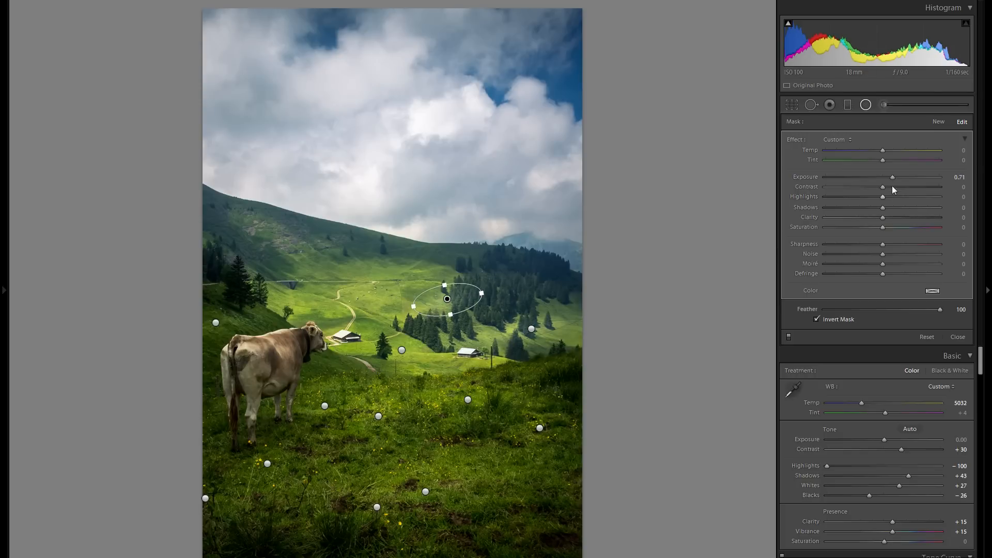
# Step: Set the upper valley filter's Exposure to 0.38 and duplicate it onto the hillside and the cow's head
pyautogui.moveTo(889, 181); pyautogui.dragTo(888, 181)
pyautogui.moveTo(458, 305); pyautogui.dragTo(316, 244)
pyautogui.rightClick(324, 338)
pyautogui.click(361, 342)
pyautogui.rightClick(324, 241)
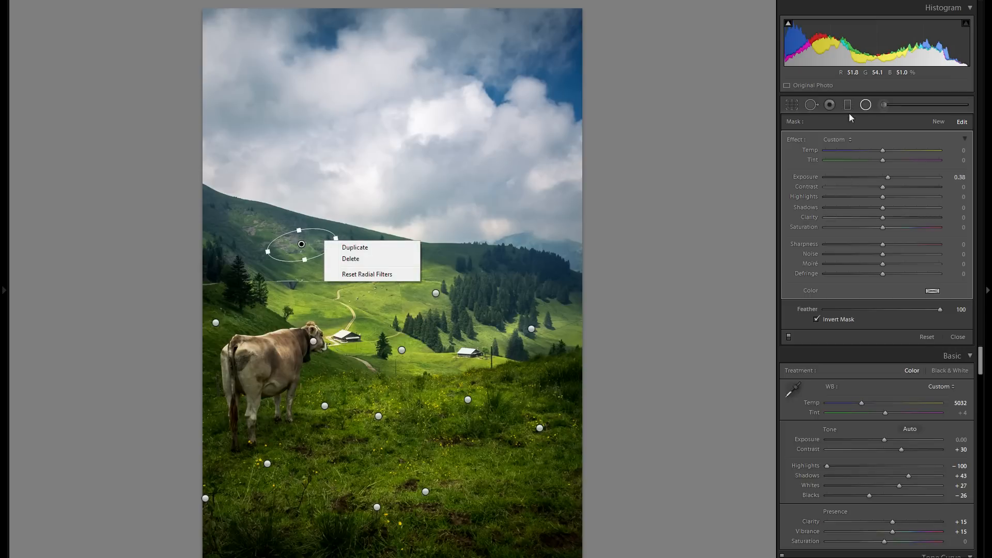
pyautogui.click(883, 117)
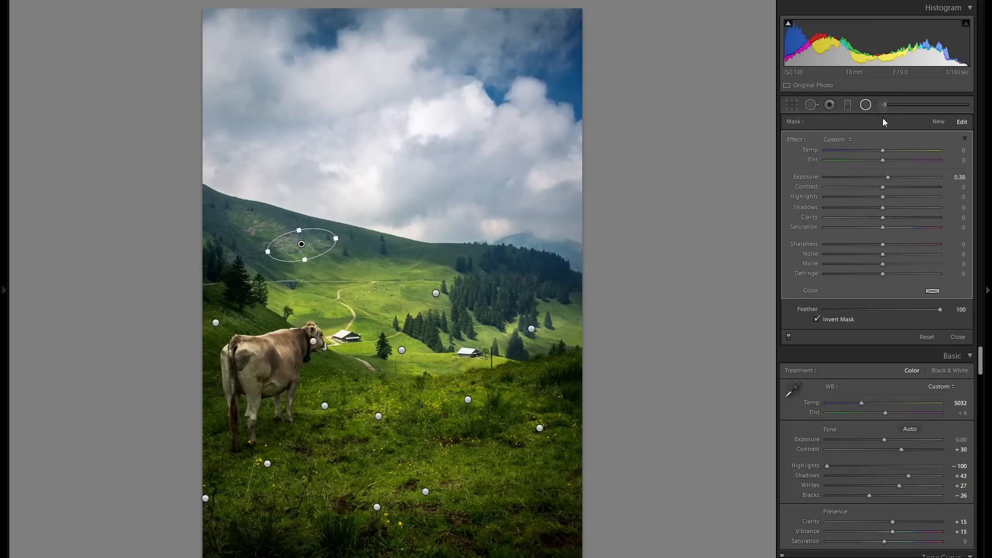
# Step: Toggle the radial filters off and on to judge the added brightening on the hillside, valley and cow
pyautogui.click(789, 338)
pyautogui.click(788, 339)
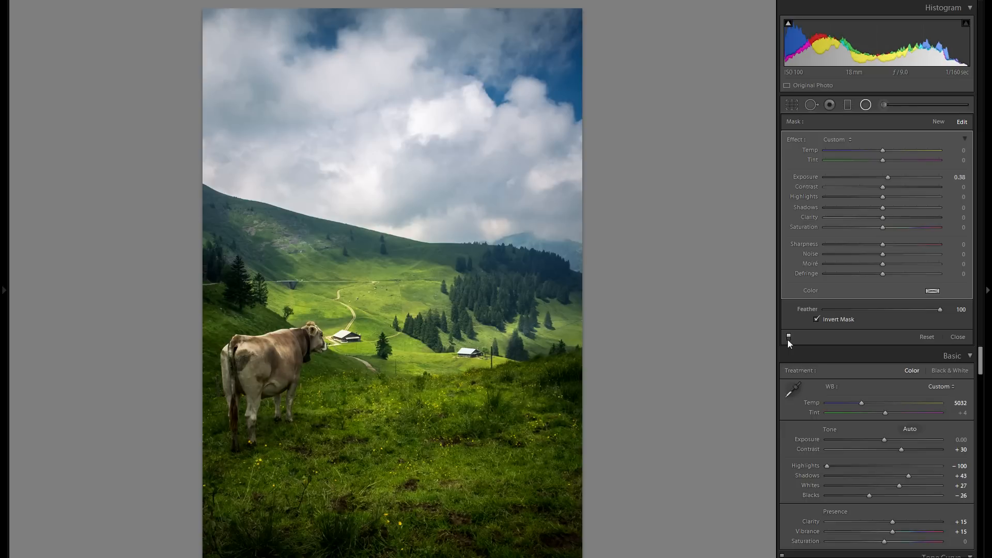
pyautogui.click(787, 339)
pyautogui.click(788, 339)
pyautogui.click(788, 339)
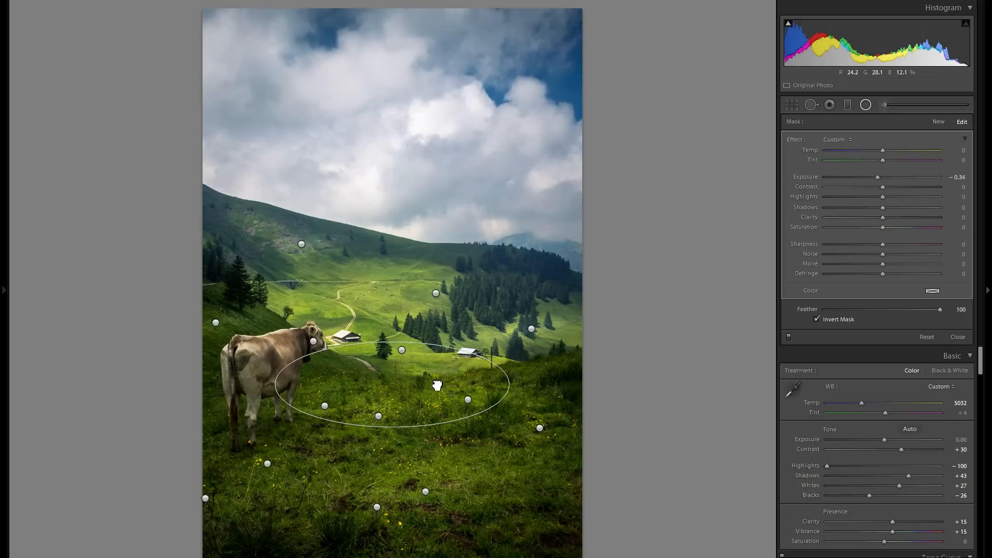
# Step: Move the −0.34 Exposure ellipse onto the foreground grass and duplicate it onto the forest edge and the lower right foreground
pyautogui.moveTo(437, 385); pyautogui.dragTo(442, 436)
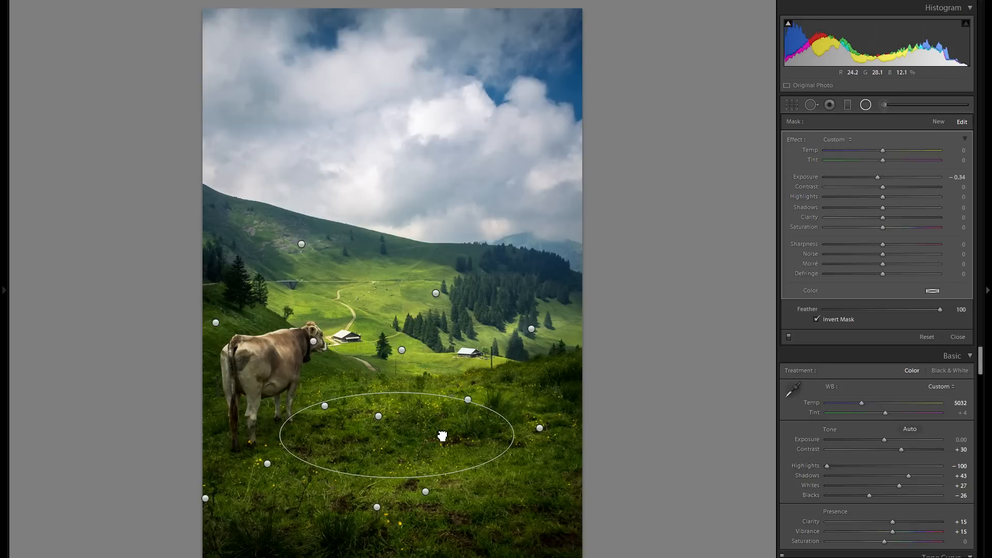
pyautogui.rightClick(442, 434)
pyautogui.click(455, 438)
pyautogui.moveTo(455, 438); pyautogui.dragTo(473, 316)
pyautogui.rightClick(568, 518)
pyautogui.click(575, 521)
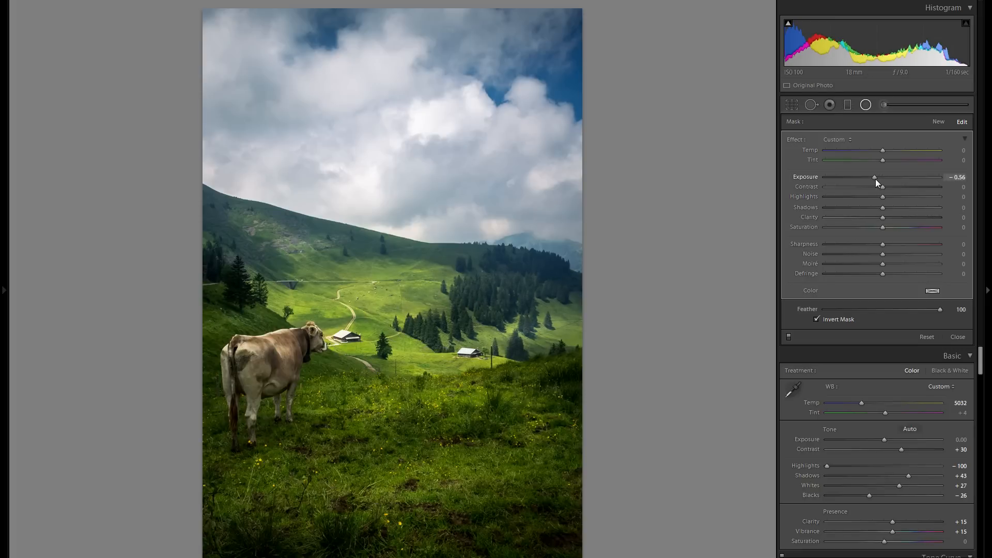
# Step: Duplicate the darkening filter at −0.56 Exposure onto the forest's right edge and the meadow slope behind the cow
pyautogui.rightClick(482, 316)
pyautogui.click(494, 321)
pyautogui.moveTo(463, 313); pyautogui.dragTo(601, 308)
pyautogui.rightClick(366, 304)
pyautogui.click(372, 310)
pyautogui.rightClick(604, 313)
pyautogui.click(613, 320)
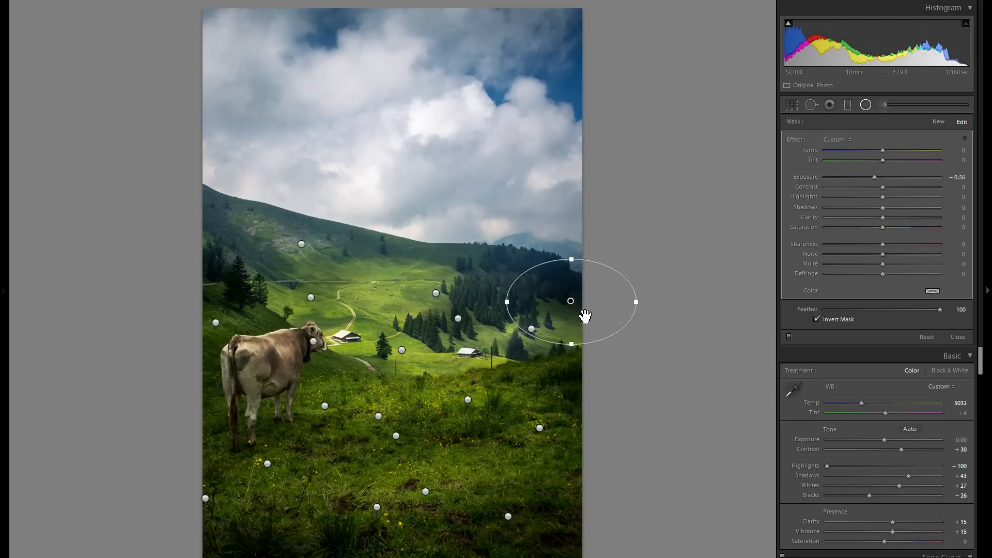
# Step: Place another −0.56 Exposure filter on the slope above the cow, narrow its ellipse, and duplicate it onto the valley meadow between the huts
pyautogui.moveTo(586, 318); pyautogui.dragTo(339, 315)
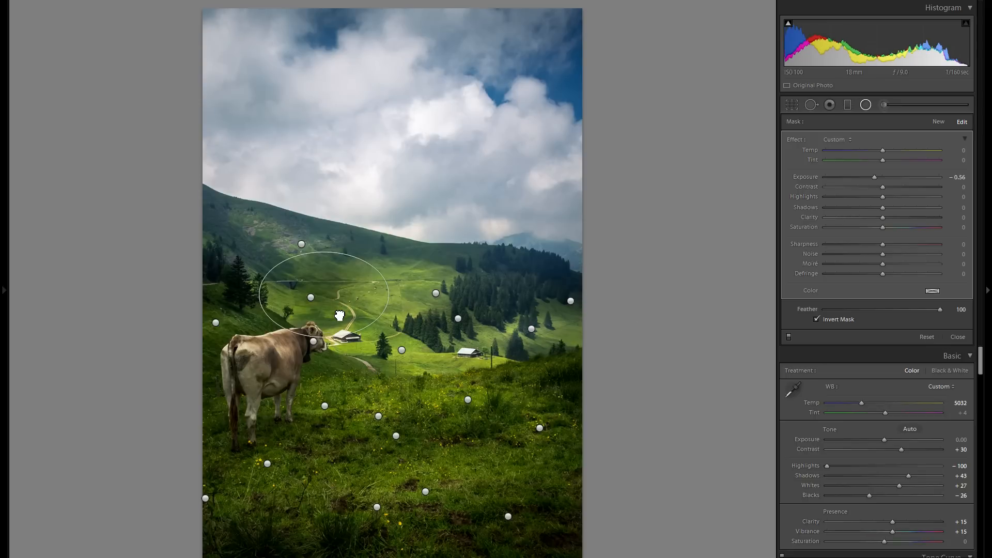
pyautogui.moveTo(389, 295); pyautogui.dragTo(327, 285)
pyautogui.rightClick(342, 289)
pyautogui.click(378, 300)
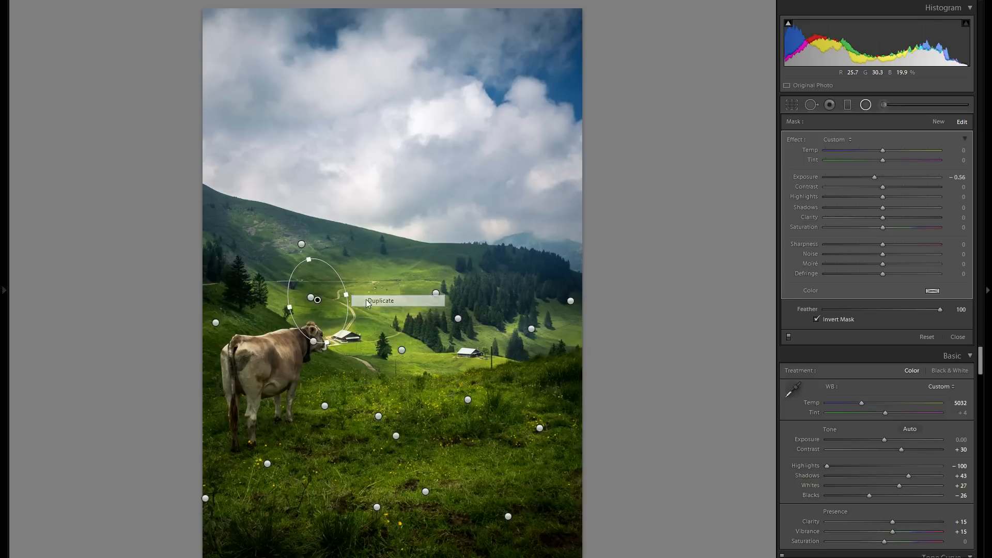
pyautogui.moveTo(442, 302); pyautogui.dragTo(434, 337)
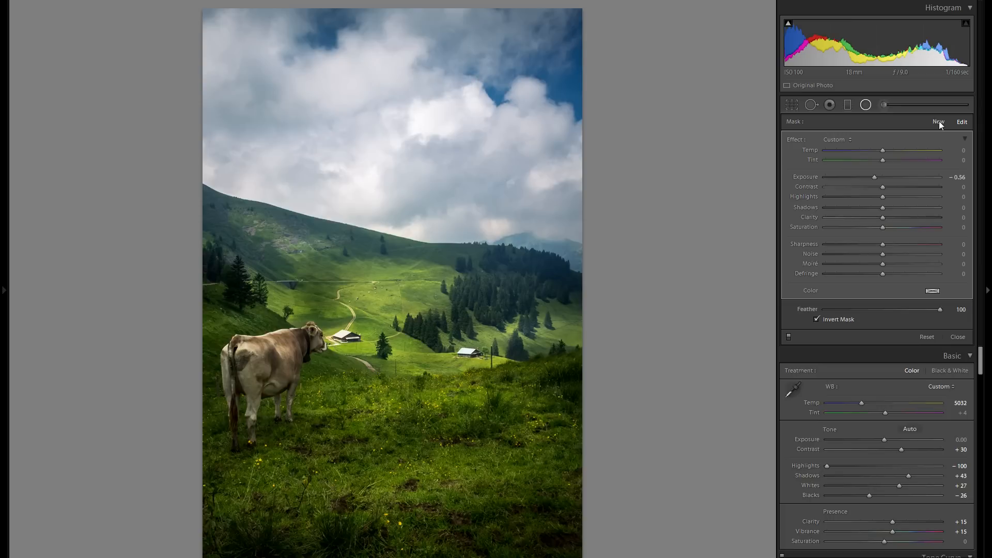
# Step: Draw a new small radial filter over the hut beside the cow, with Exposure −0.60 and Highlights −58
pyautogui.press('z')
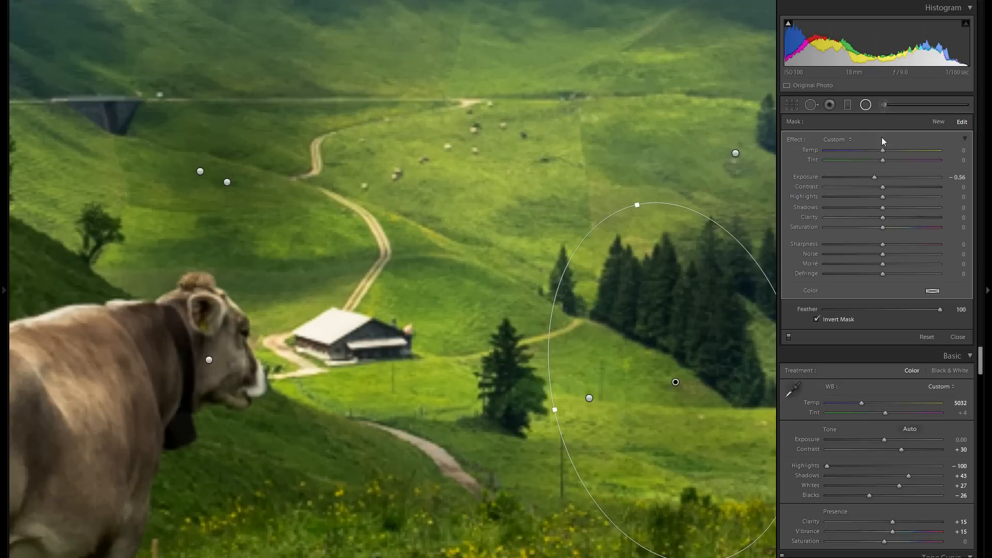
pyautogui.click(941, 121)
pyautogui.moveTo(870, 178); pyautogui.dragTo(876, 178)
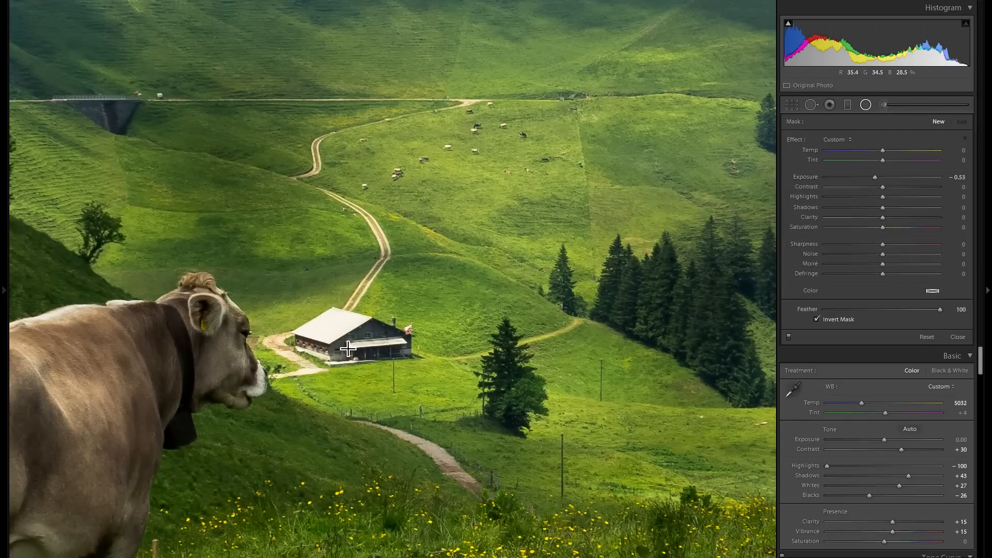
pyautogui.moveTo(397, 380); pyautogui.dragTo(397, 381)
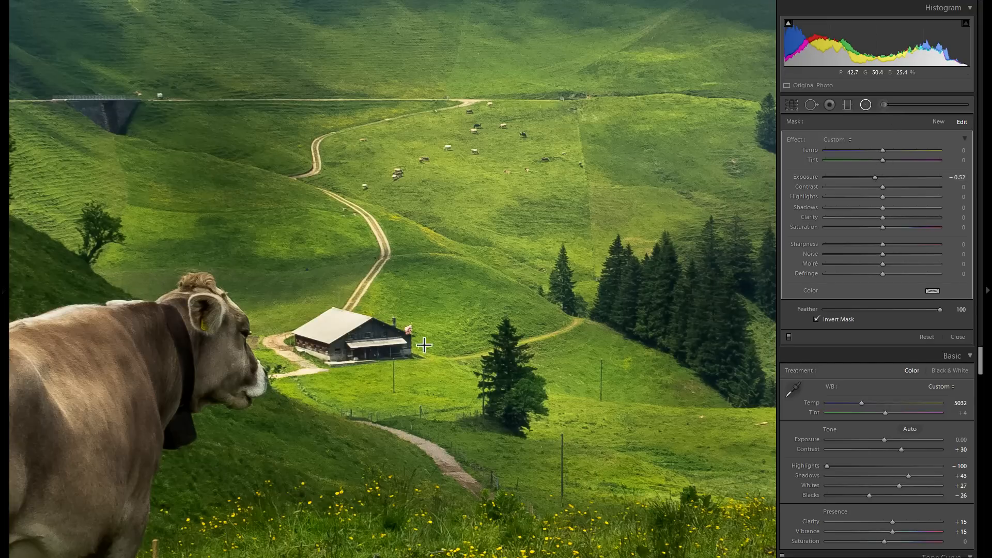
pyautogui.moveTo(858, 200); pyautogui.dragTo(876, 179)
pyautogui.press('z')
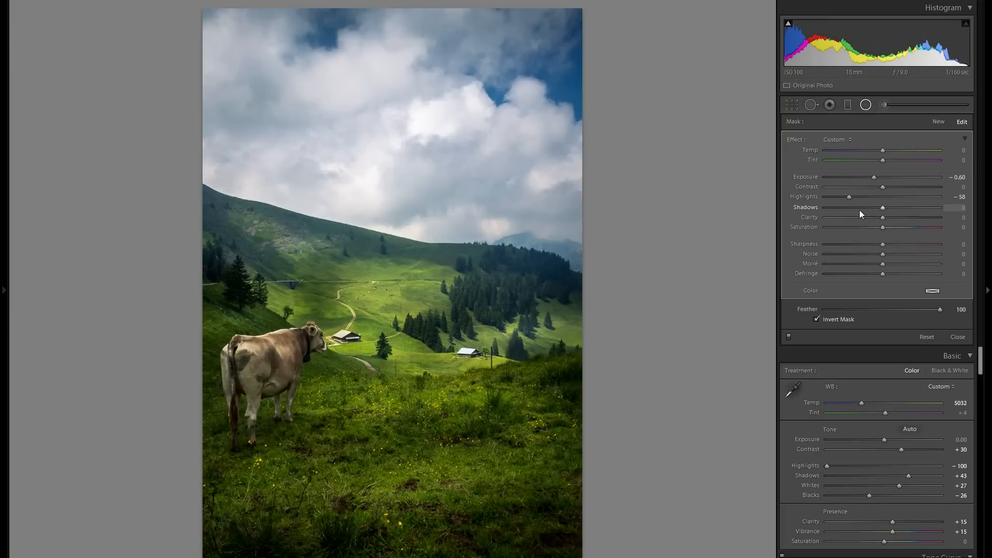
# Step: Duplicate the hut's radial filter and move the copy onto the second hut by the forest
pyautogui.rightClick(347, 337)
pyautogui.click(359, 340)
pyautogui.moveTo(342, 336); pyautogui.dragTo(476, 356)
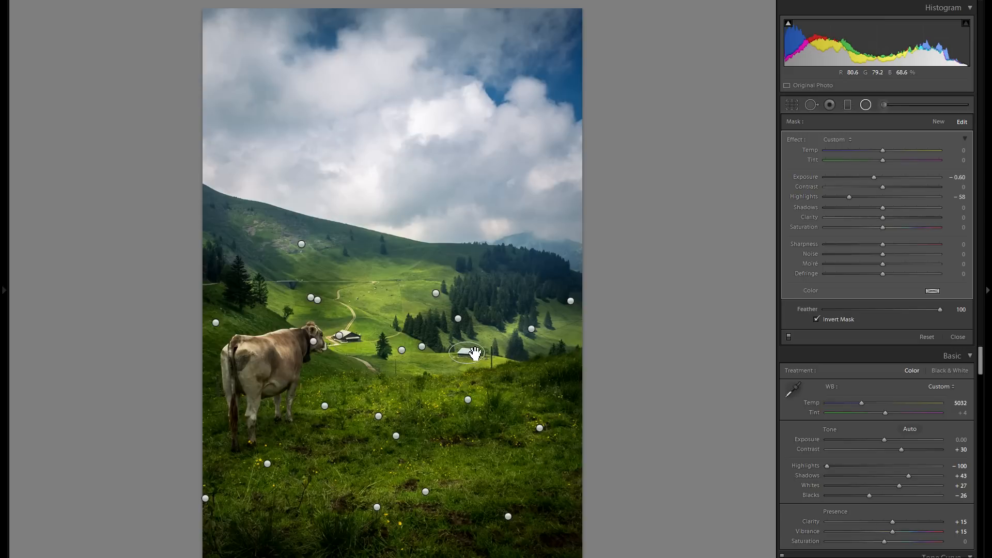
# Step: Toggle the radial filters off and on to check the darkened huts and meadow
pyautogui.click(789, 338)
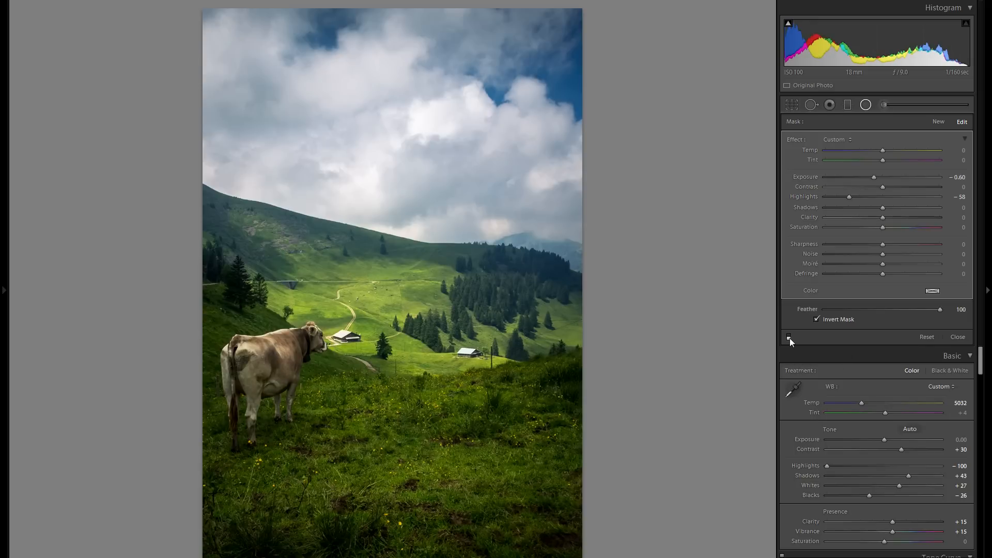
pyautogui.click(789, 338)
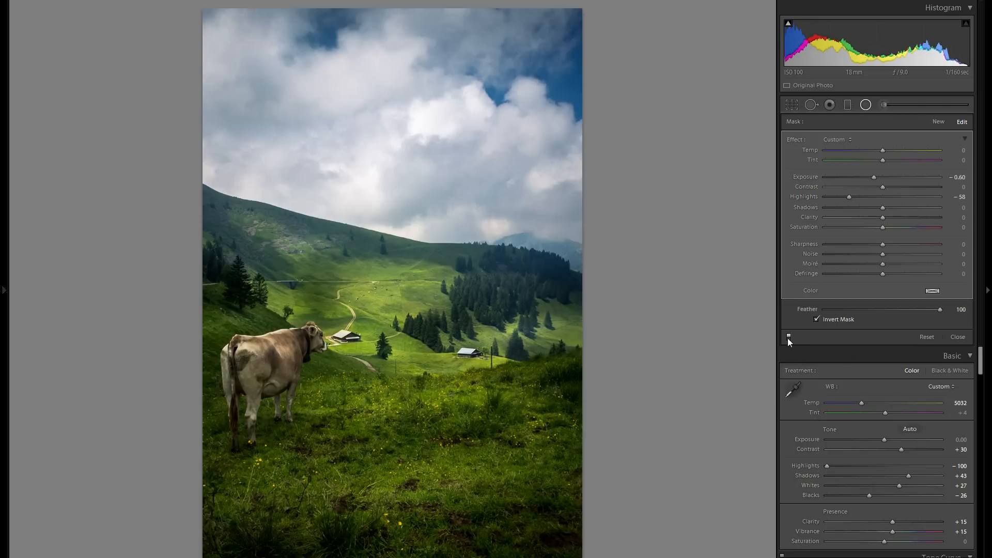
pyautogui.click(789, 337)
pyautogui.click(788, 338)
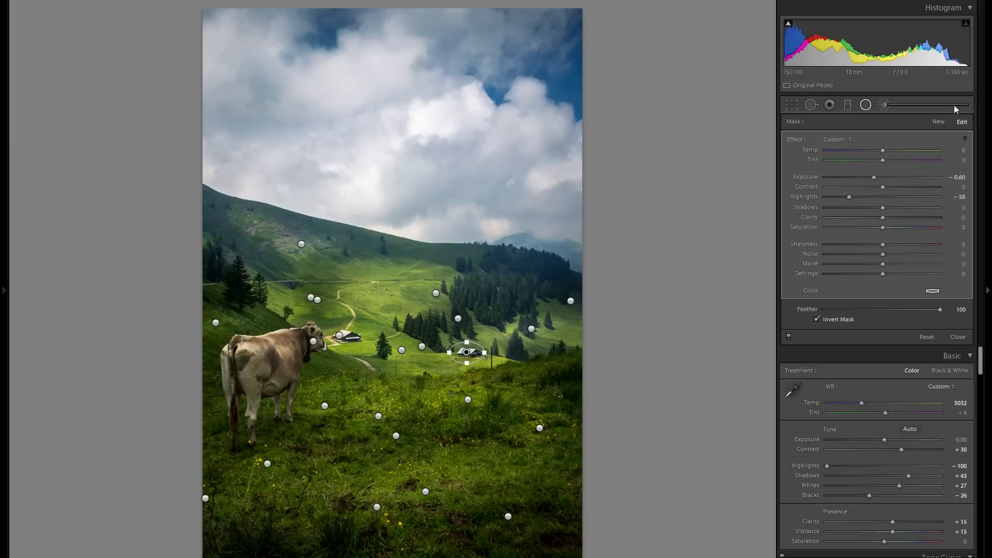
# Step: Create a new brightening Radial Filter with Exposure 0.27 over the landscape and adjust its ellipse
pyautogui.click(938, 124)
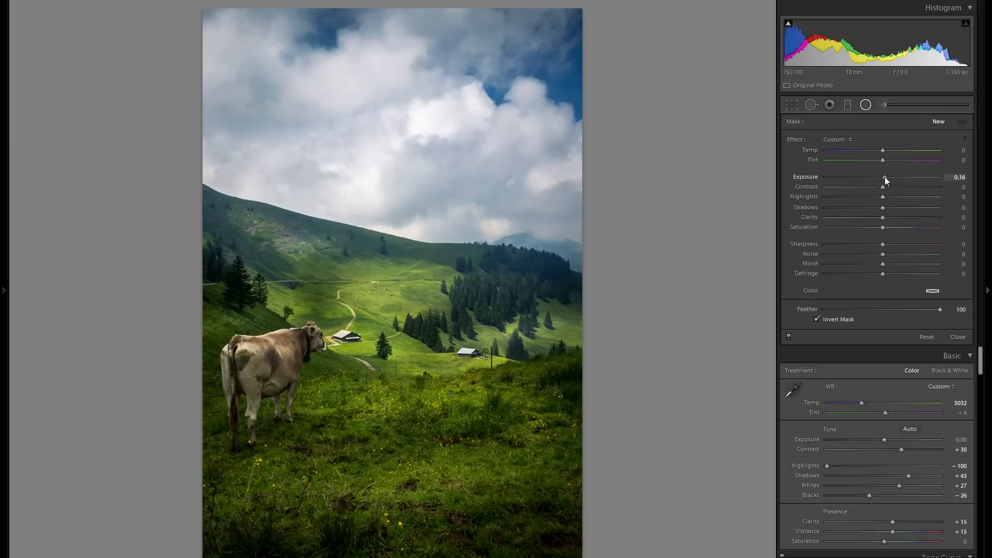
pyautogui.moveTo(888, 177); pyautogui.dragTo(889, 177)
pyautogui.moveTo(342, 277); pyautogui.dragTo(480, 519)
pyautogui.moveTo(399, 212); pyautogui.dragTo(411, 259)
pyautogui.moveTo(525, 207); pyautogui.dragTo(526, 208)
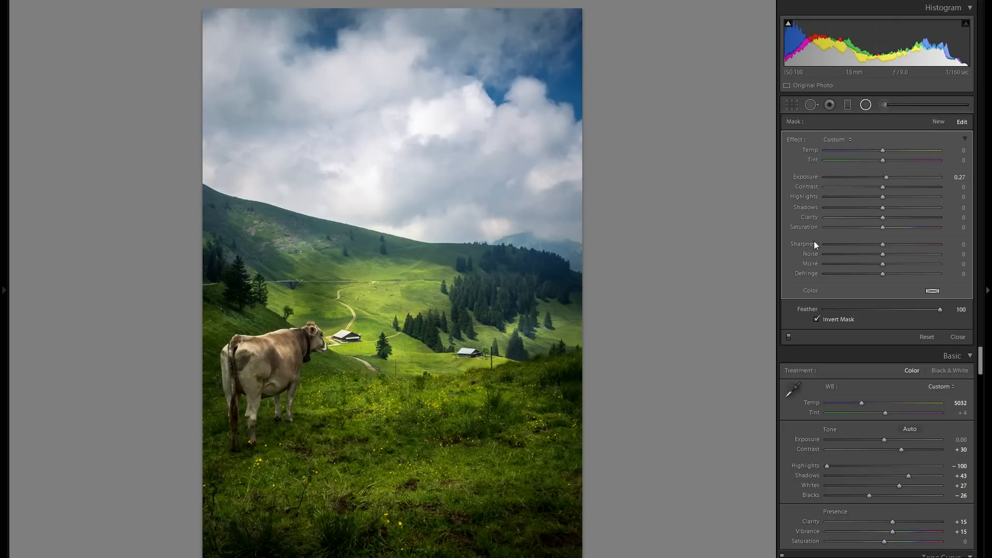
# Step: Compare the photo with and without all radial filters, and close the Radial Filter tool
pyautogui.click(790, 337)
pyautogui.click(789, 336)
pyautogui.click(789, 337)
pyautogui.click(790, 337)
pyautogui.click(789, 337)
pyautogui.click(789, 336)
pyautogui.click(867, 105)
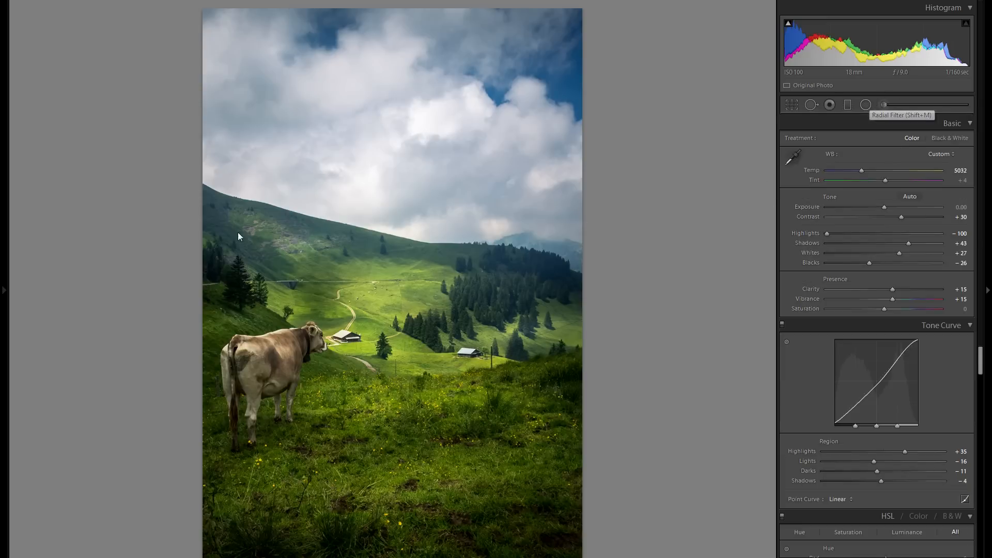
# Step: Step back through the edit history to the original Import state of the cow photo
pyautogui.click(8, 295)
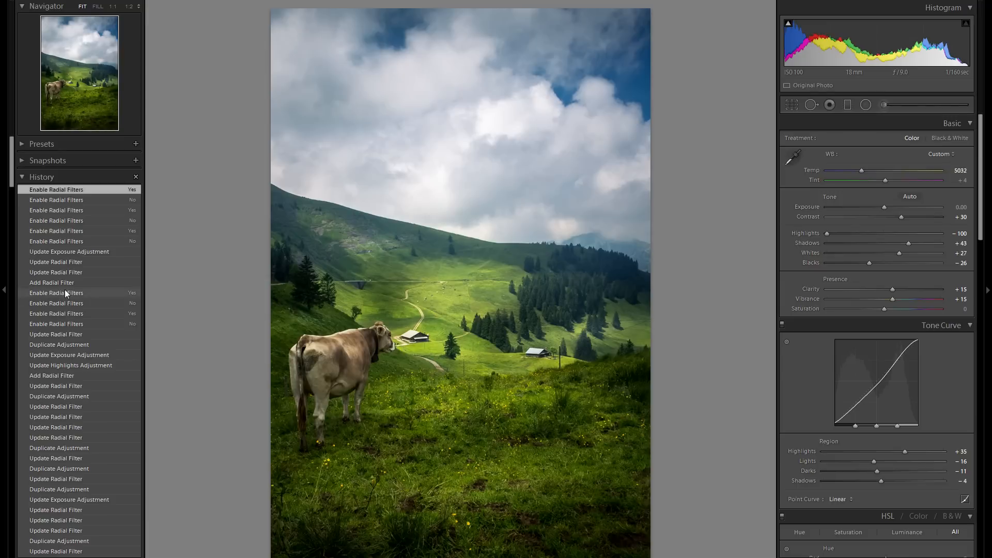
pyautogui.scroll(-15, 67, 294)
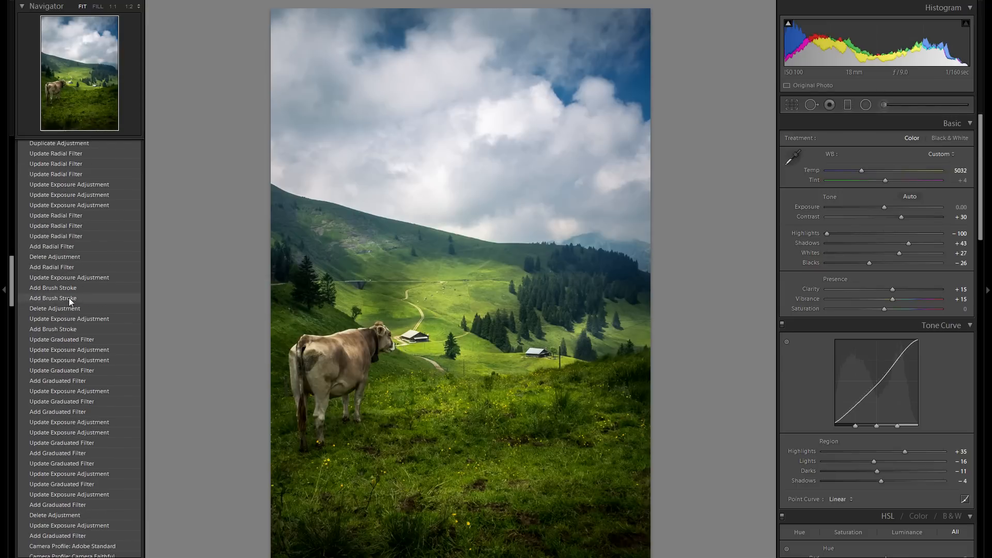
pyautogui.scroll(-10, 69, 299)
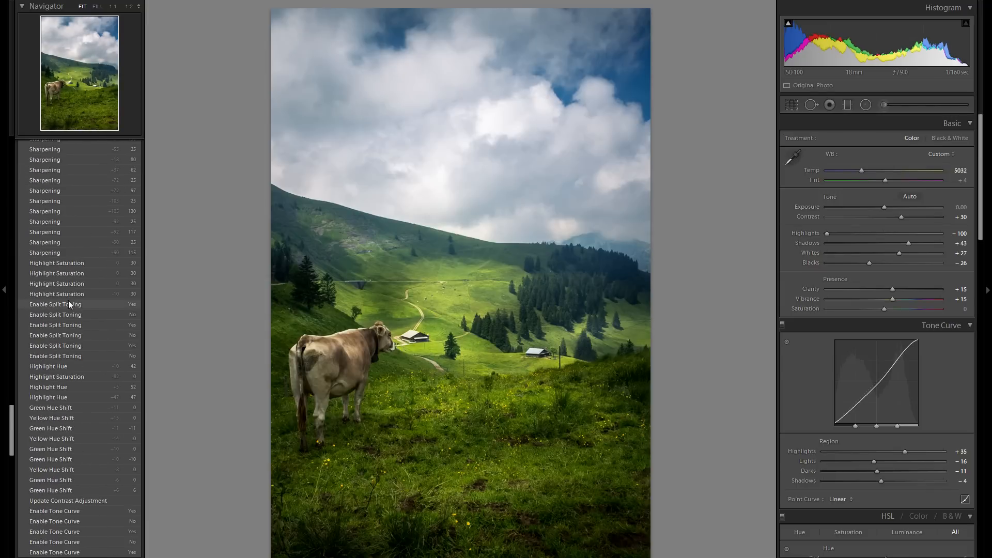
pyautogui.scroll(-12, 67, 303)
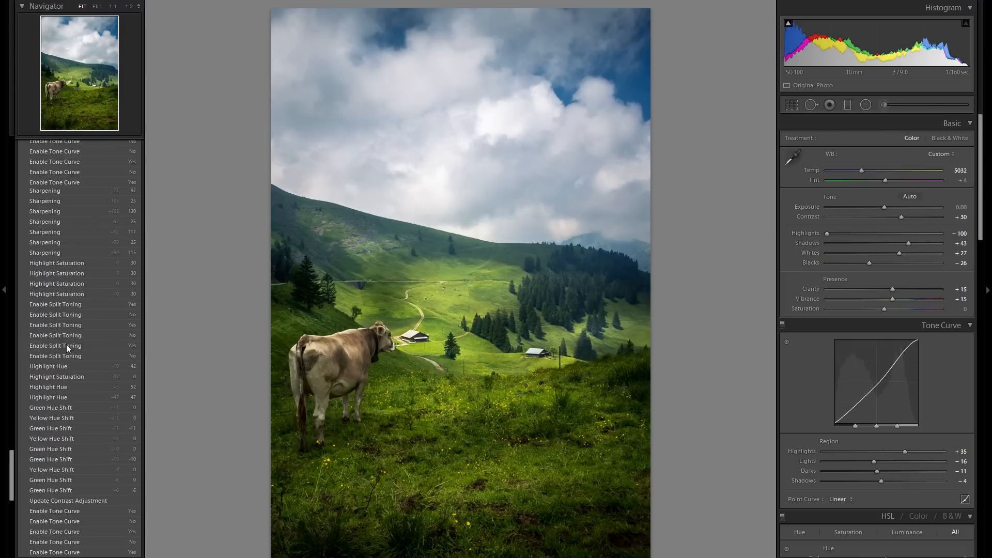
pyautogui.click(65, 534)
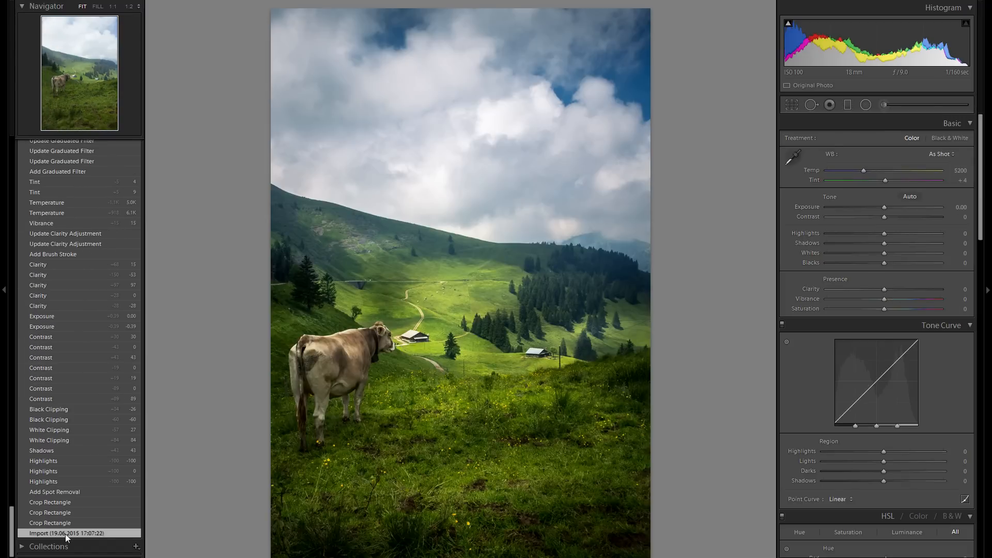
# Step: Return to the most recent history state of the photo and hide the history again
pyautogui.scroll(12, 76, 478)
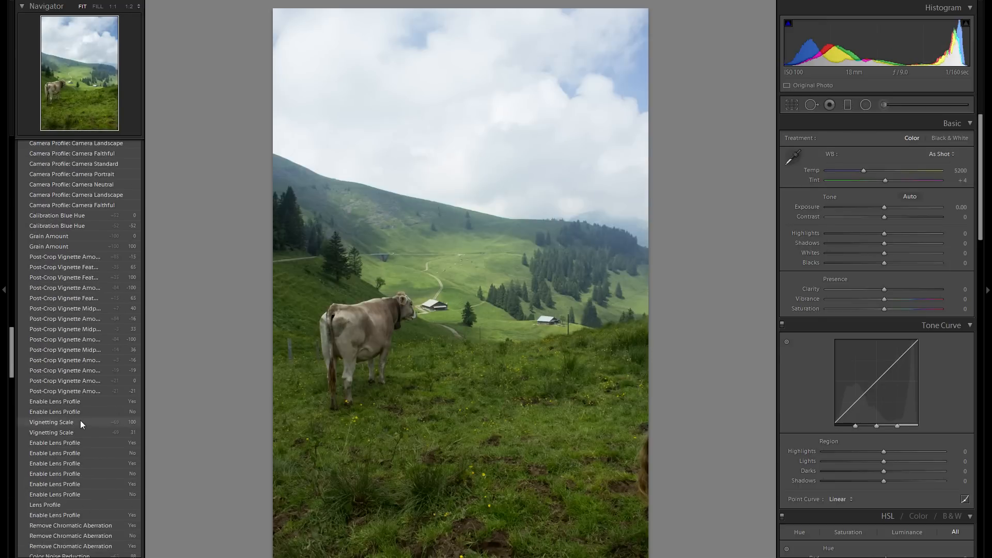
pyautogui.scroll(5, 79, 420)
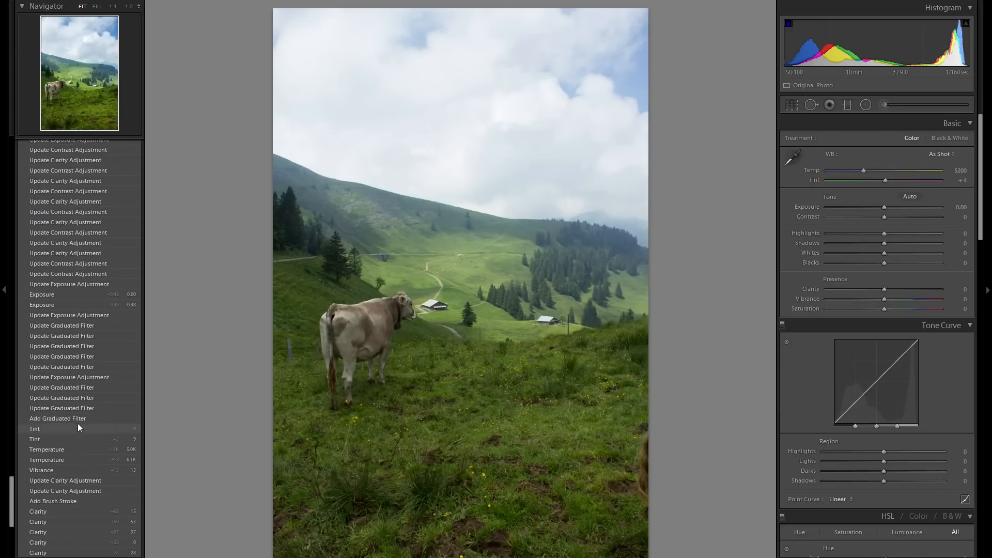
pyautogui.scroll(10, 75, 419)
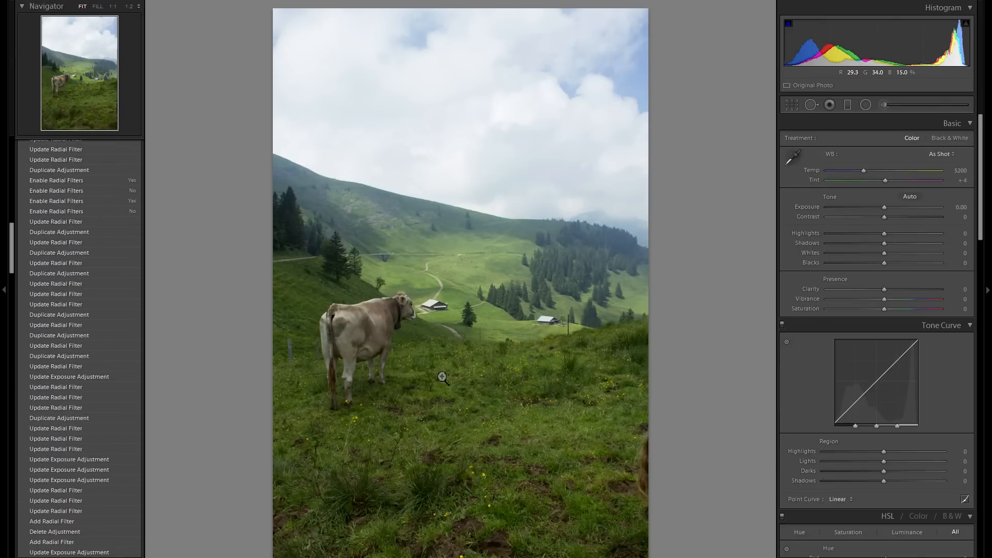
pyautogui.scroll(10, 110, 362)
pyautogui.click(98, 192)
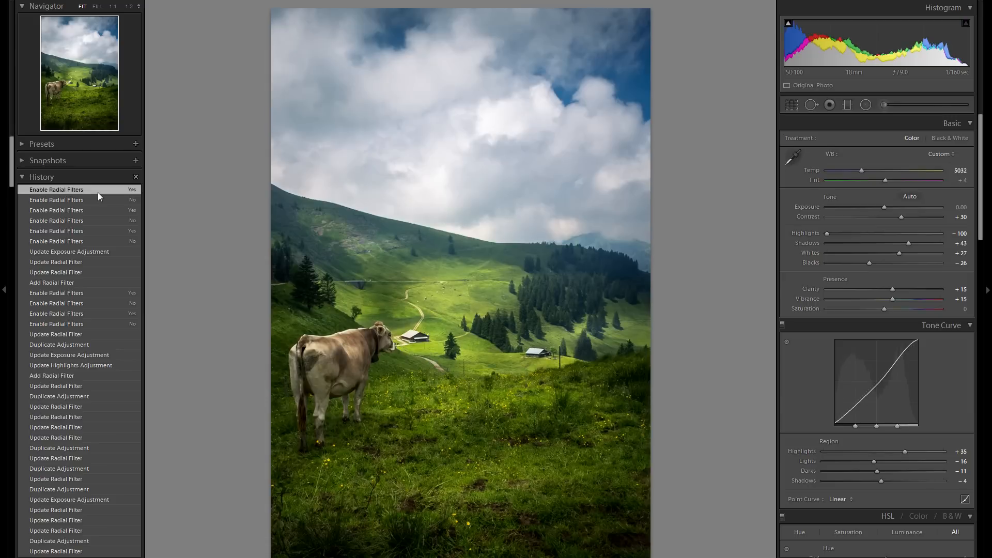
pyautogui.click(4, 209)
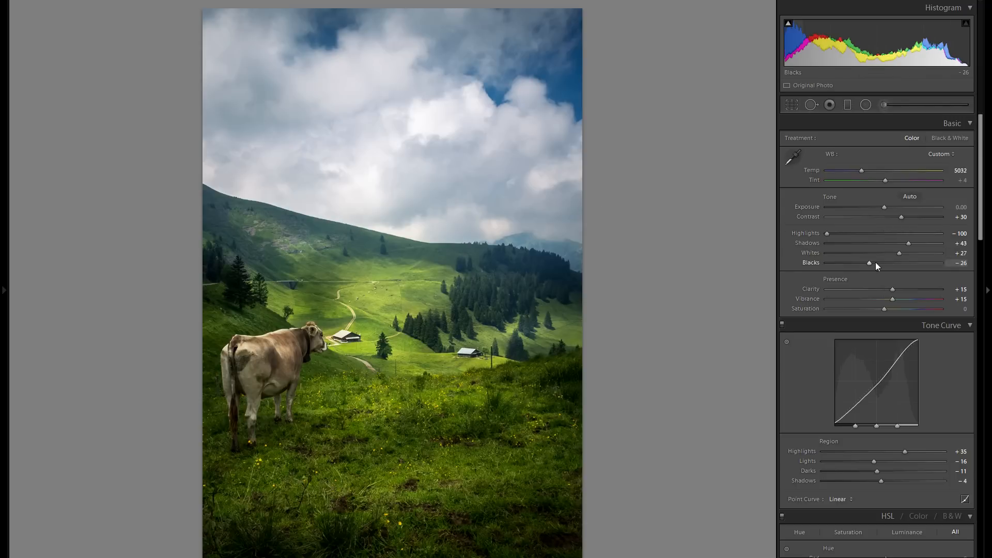
# Step: Add a graduated filter over the sky with Exposure reset to 0.00 and Saturation at about -41
pyautogui.scroll(-3, 878, 310)
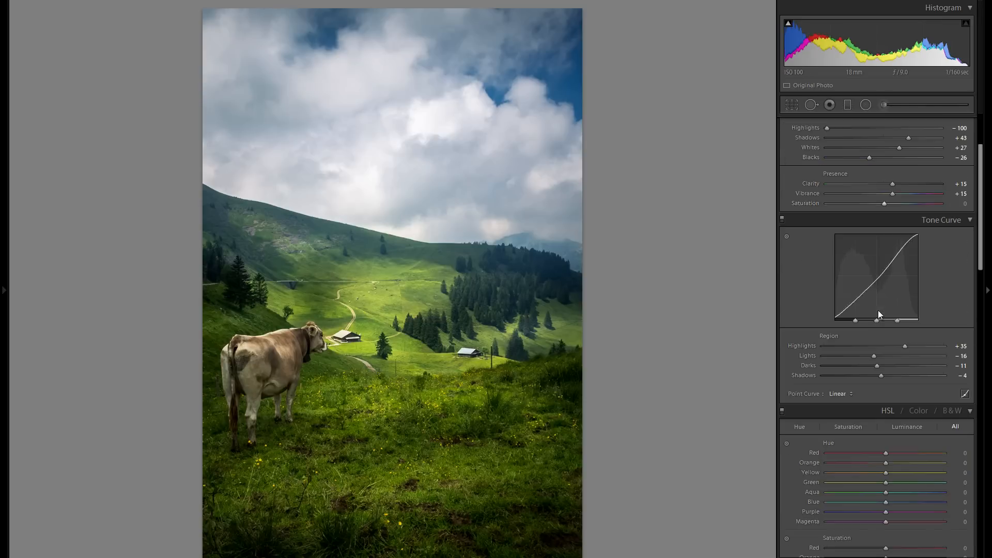
pyautogui.scroll(-15, 881, 343)
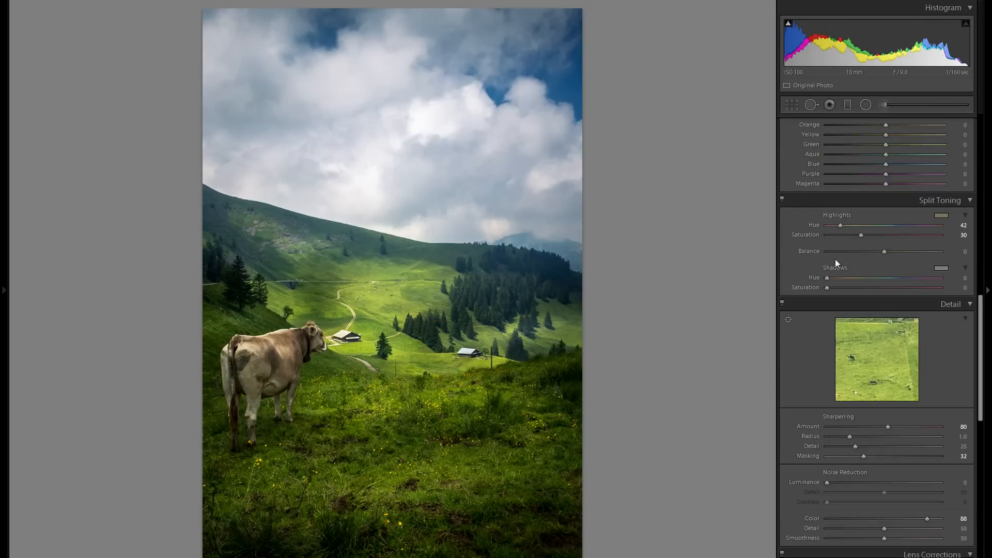
pyautogui.scroll(12, 819, 268)
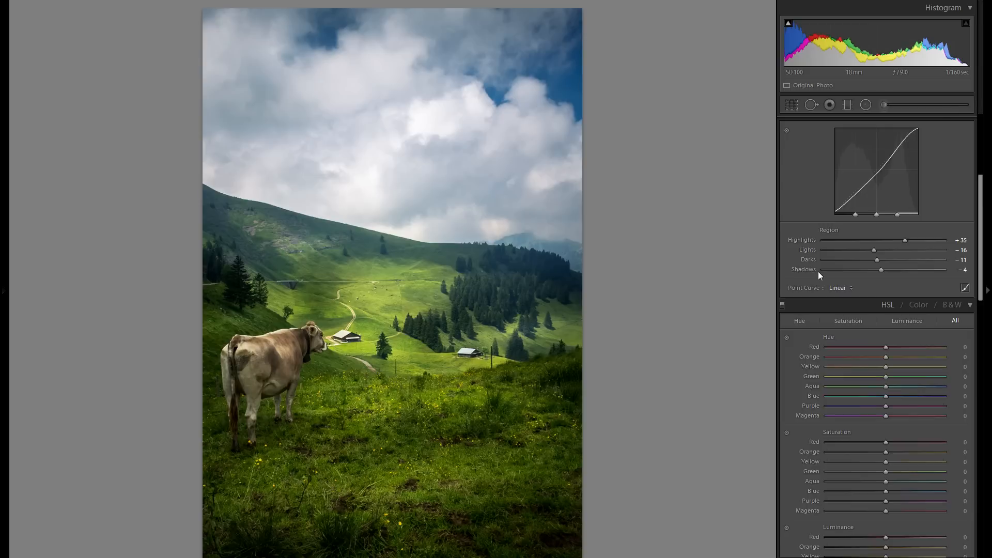
pyautogui.click(846, 104)
pyautogui.moveTo(417, 94); pyautogui.dragTo(393, 185)
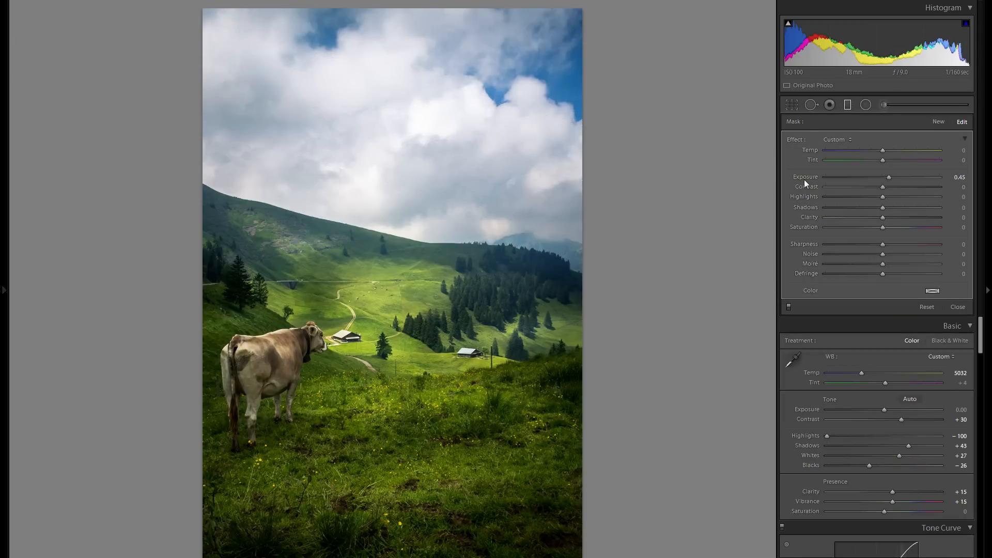
pyautogui.doubleClick(804, 179)
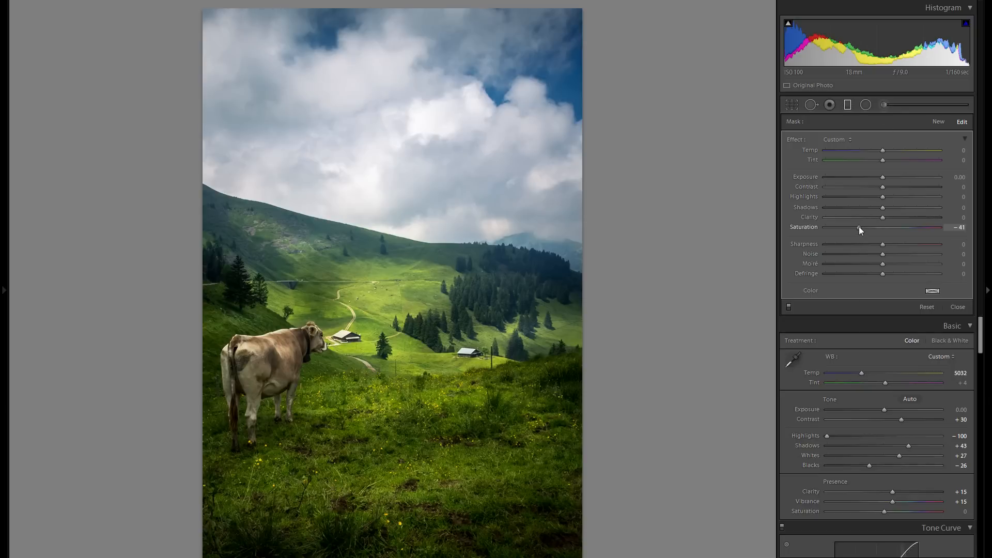
pyautogui.moveTo(858, 227); pyautogui.dragTo(857, 227)
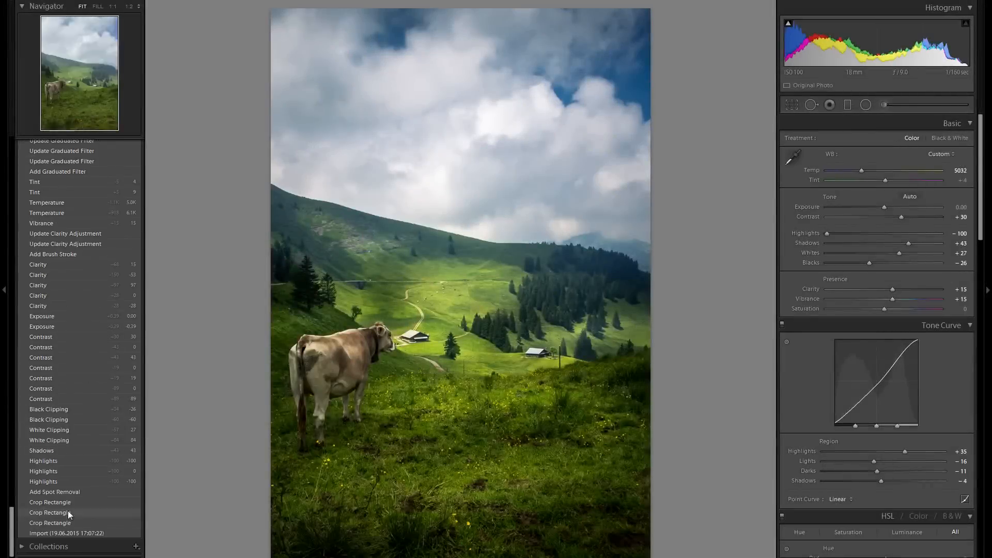
# Step: Compare the desaturated-sky edit with the original Import state in the history, and return to the latest state
pyautogui.click(65, 530)
pyautogui.scroll(10, 62, 482)
pyautogui.scroll(15, 62, 469)
pyautogui.click(81, 189)
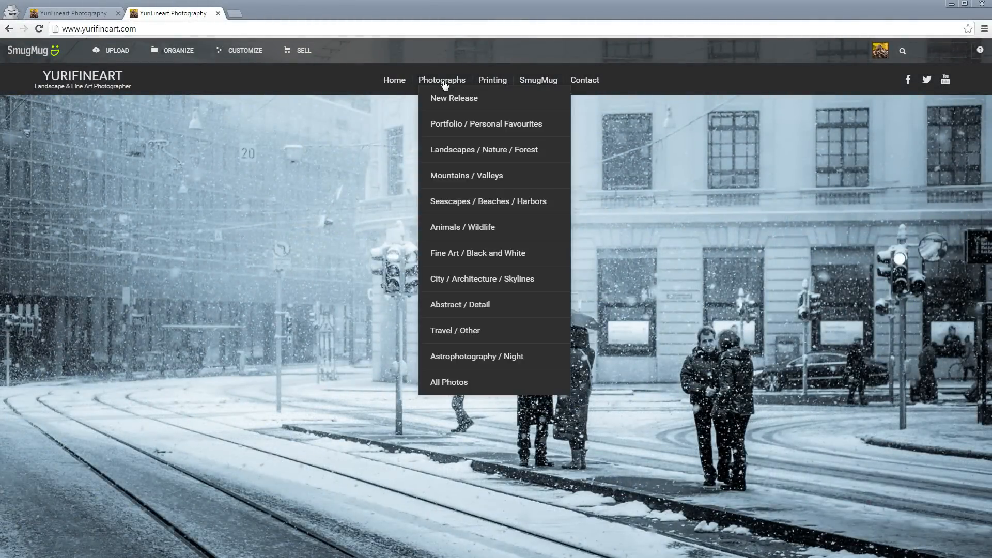
# Step: Open the Photographs page of the yurifineart.com site and start customizing its Content and Design
pyautogui.click(444, 83)
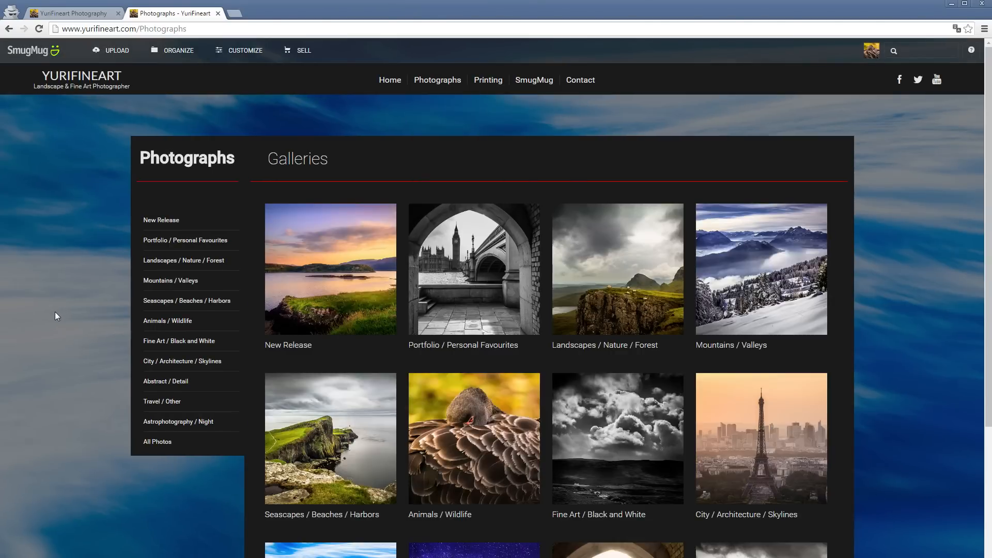
pyautogui.scroll(-2, 54, 311)
pyautogui.scroll(2, 61, 348)
pyautogui.click(249, 53)
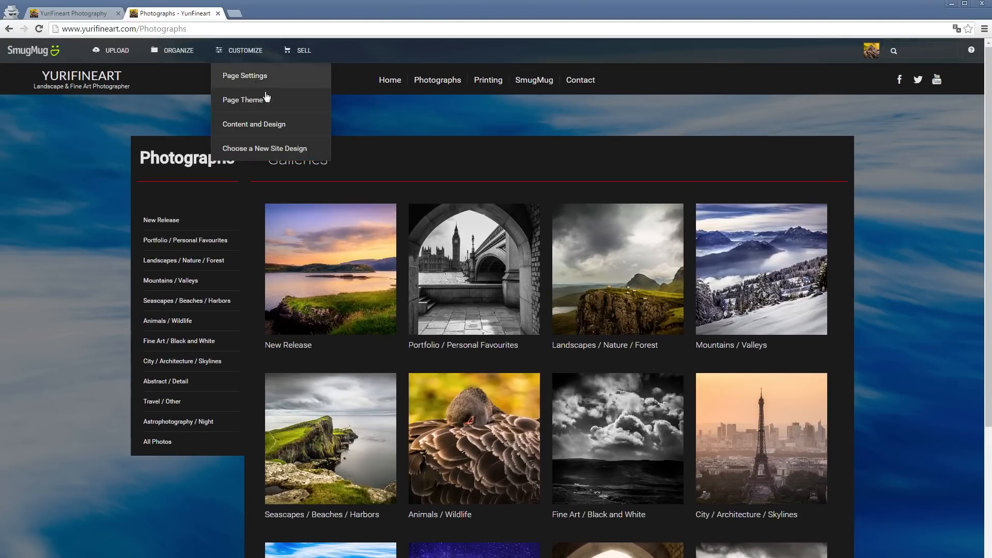
pyautogui.click(299, 122)
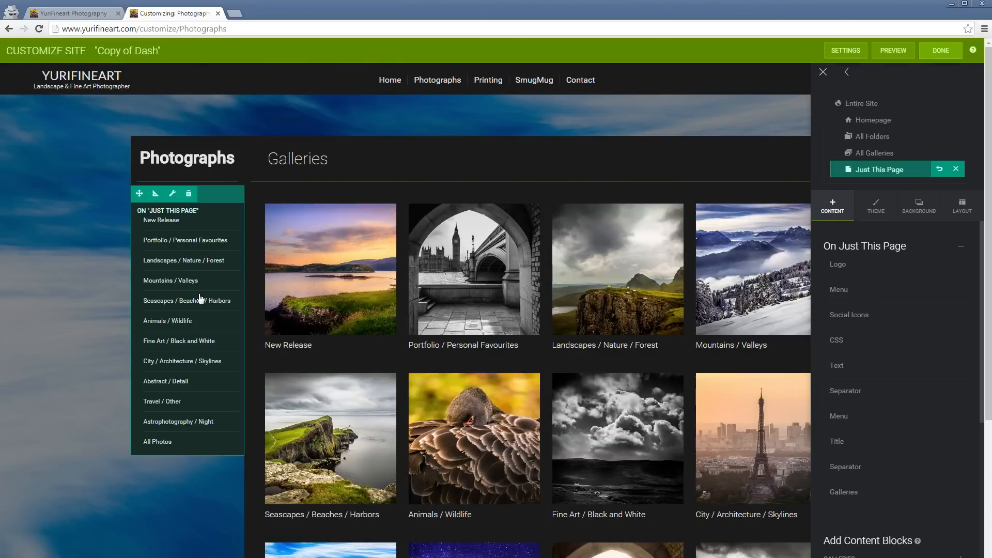
# Step: Inspect the dimension settings of the category menu block beside the galleries and cancel without changes
pyautogui.scroll(-3, 194, 294)
pyautogui.scroll(2, 168, 308)
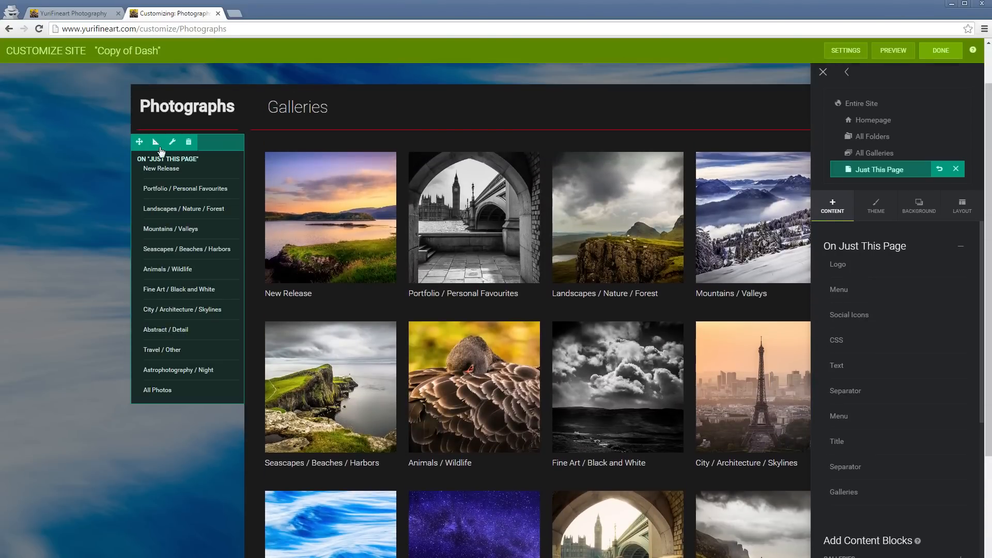
pyautogui.click(160, 148)
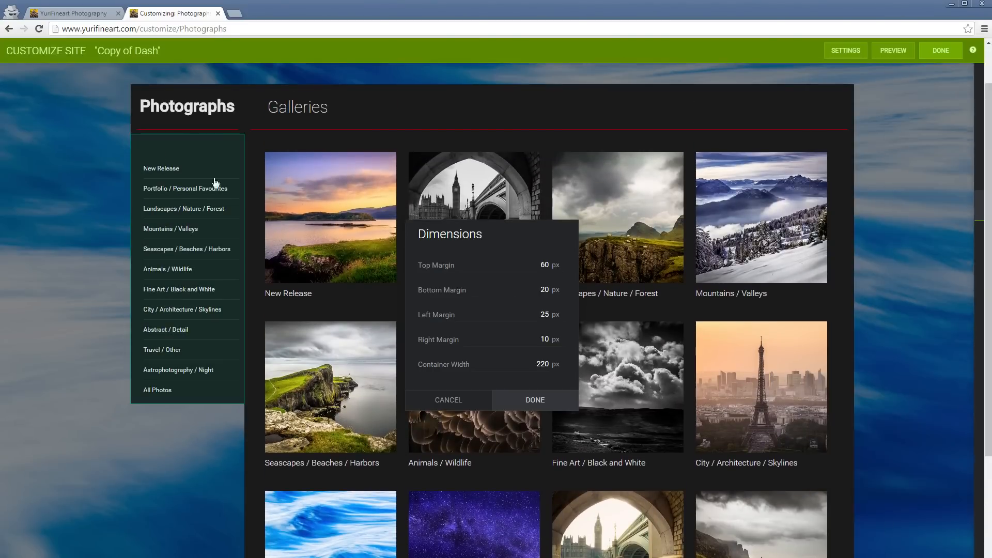
pyautogui.click(473, 401)
pyautogui.moveTo(140, 145)
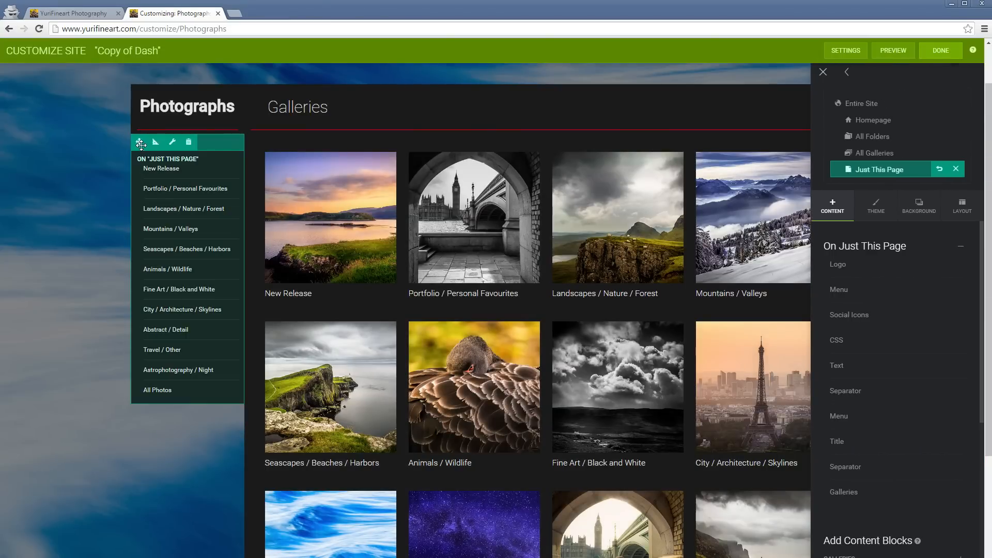
pyautogui.moveTo(149, 147)
pyautogui.mouseDown()
pyautogui.moveTo(364, 177)
pyautogui.moveTo(542, 300)
pyautogui.moveTo(463, 286)
pyautogui.moveTo(148, 145)
pyautogui.mouseUp()
# Step: Set the Photo Size of the page's Galleries block to X Large and apply it
pyautogui.moveTo(275, 149)
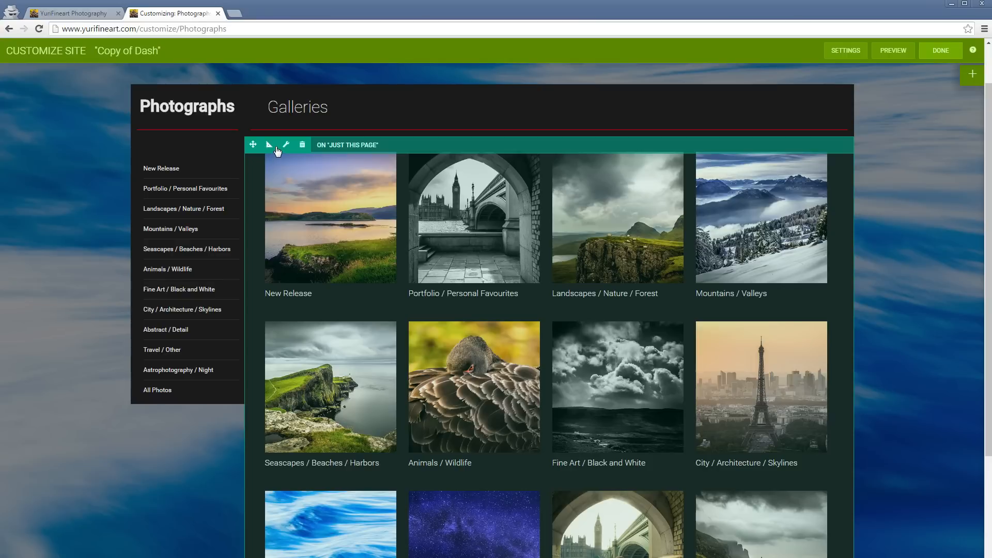
pyautogui.click(286, 145)
pyautogui.moveTo(516, 179); pyautogui.dragTo(185, 165)
pyautogui.click(228, 344)
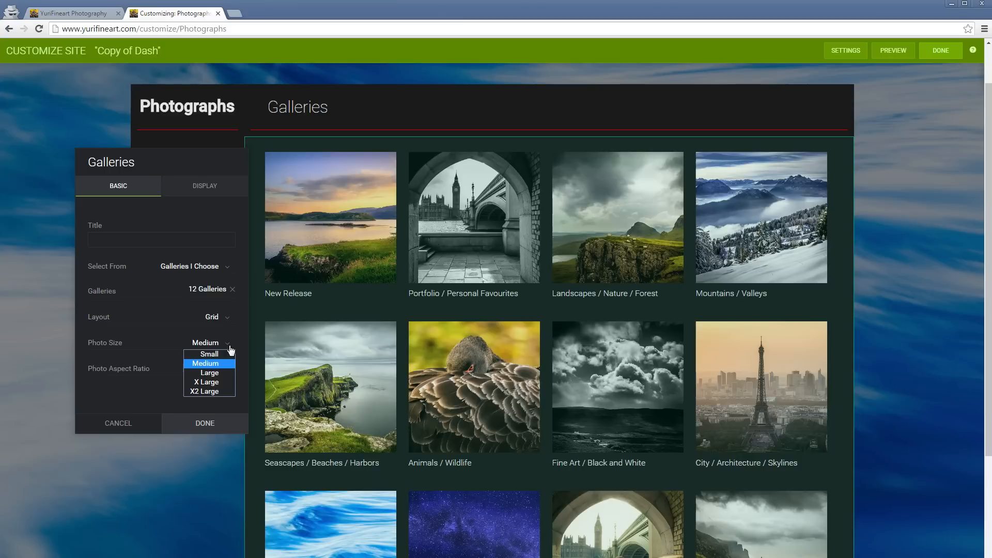
pyautogui.click(226, 382)
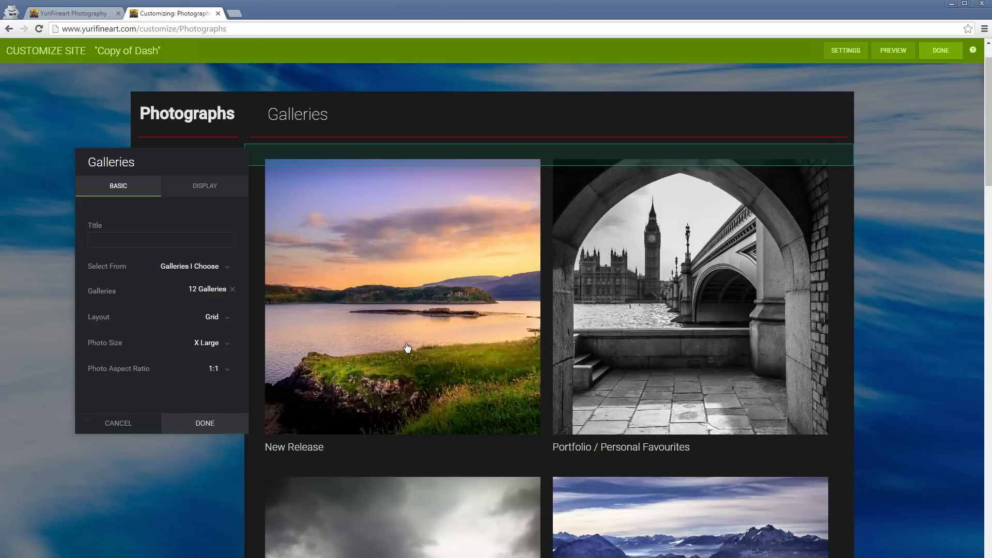
pyautogui.scroll(-2, 405, 347)
pyautogui.click(210, 421)
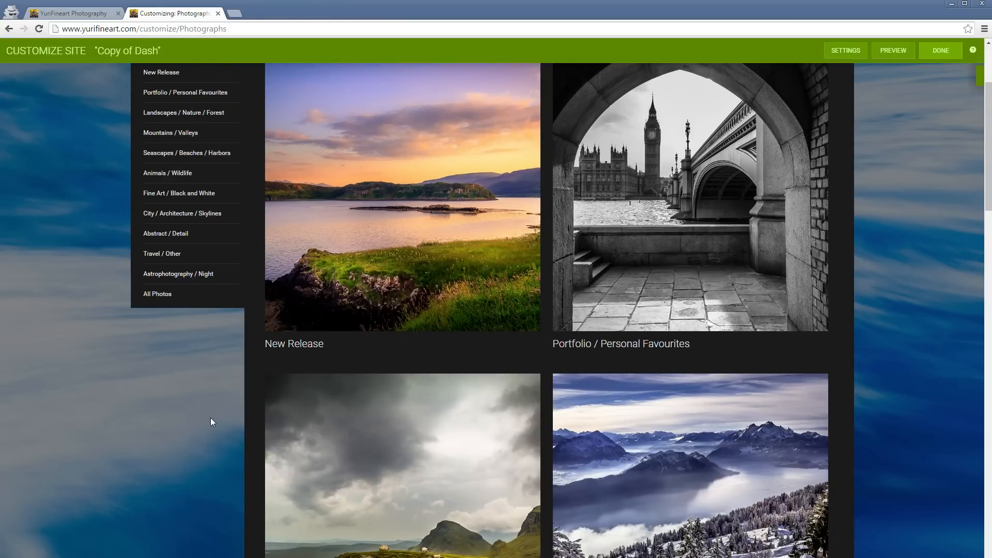
# Step: Expand the Photos and Galleries groups of addable content blocks for this page and look through their block types
pyautogui.click(978, 81)
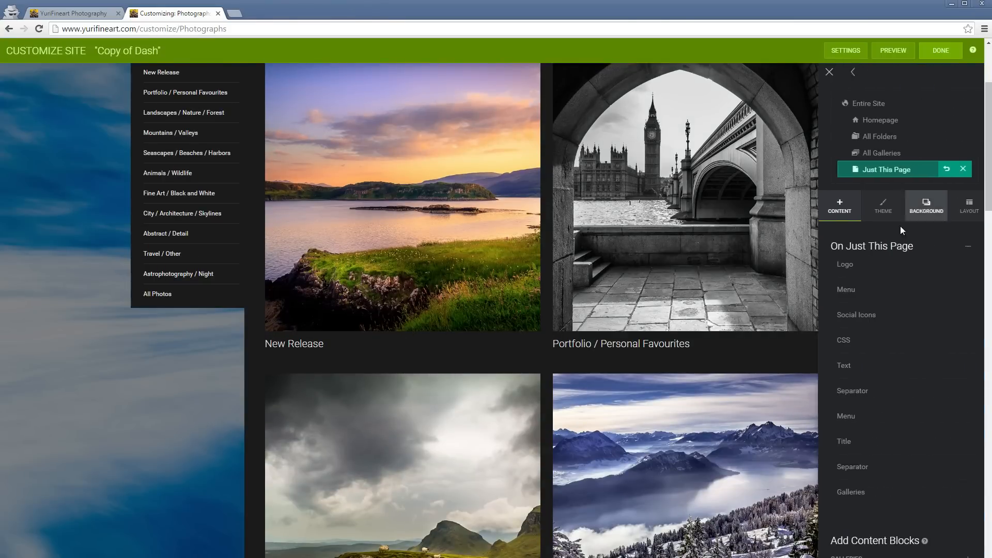
pyautogui.scroll(-3, 858, 362)
pyautogui.click(858, 381)
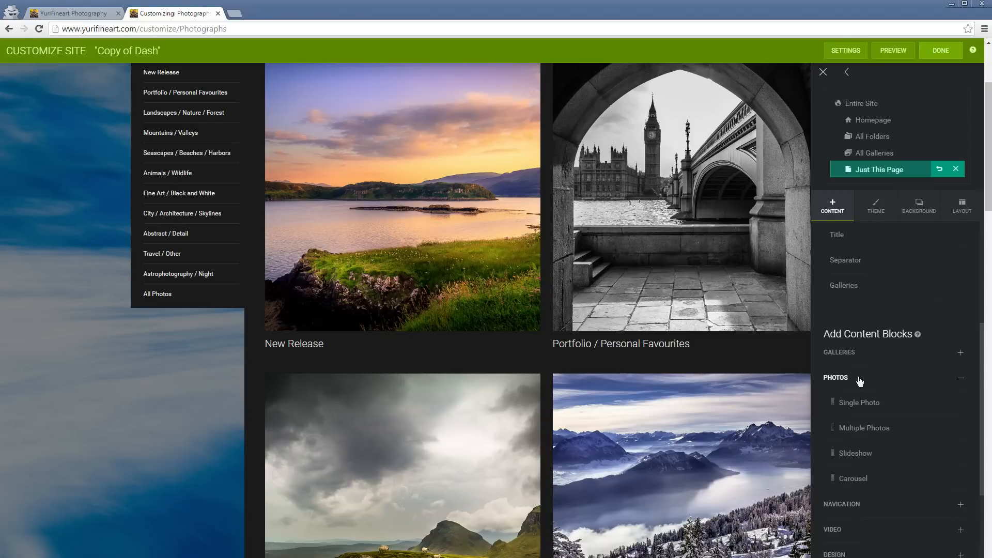
pyautogui.click(883, 360)
pyautogui.scroll(-3, 885, 372)
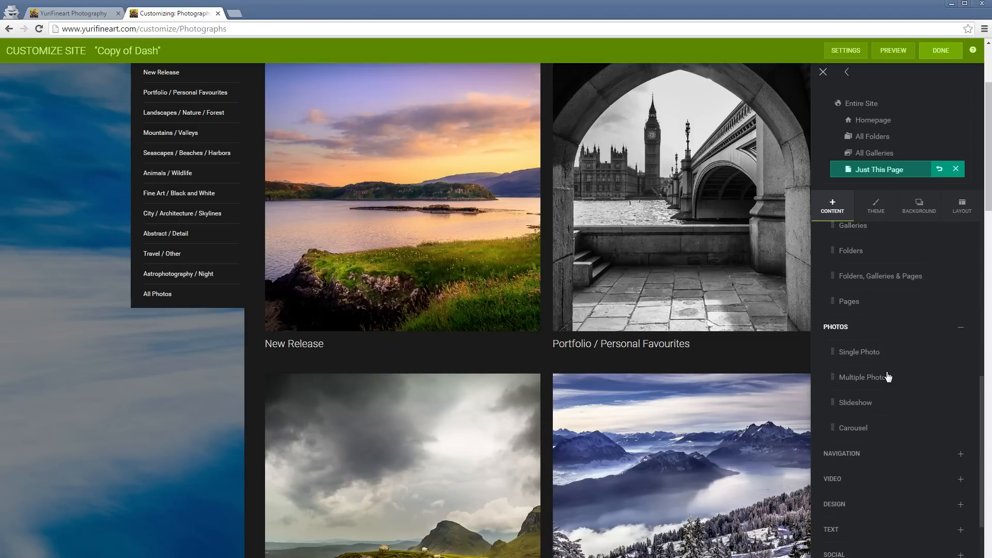